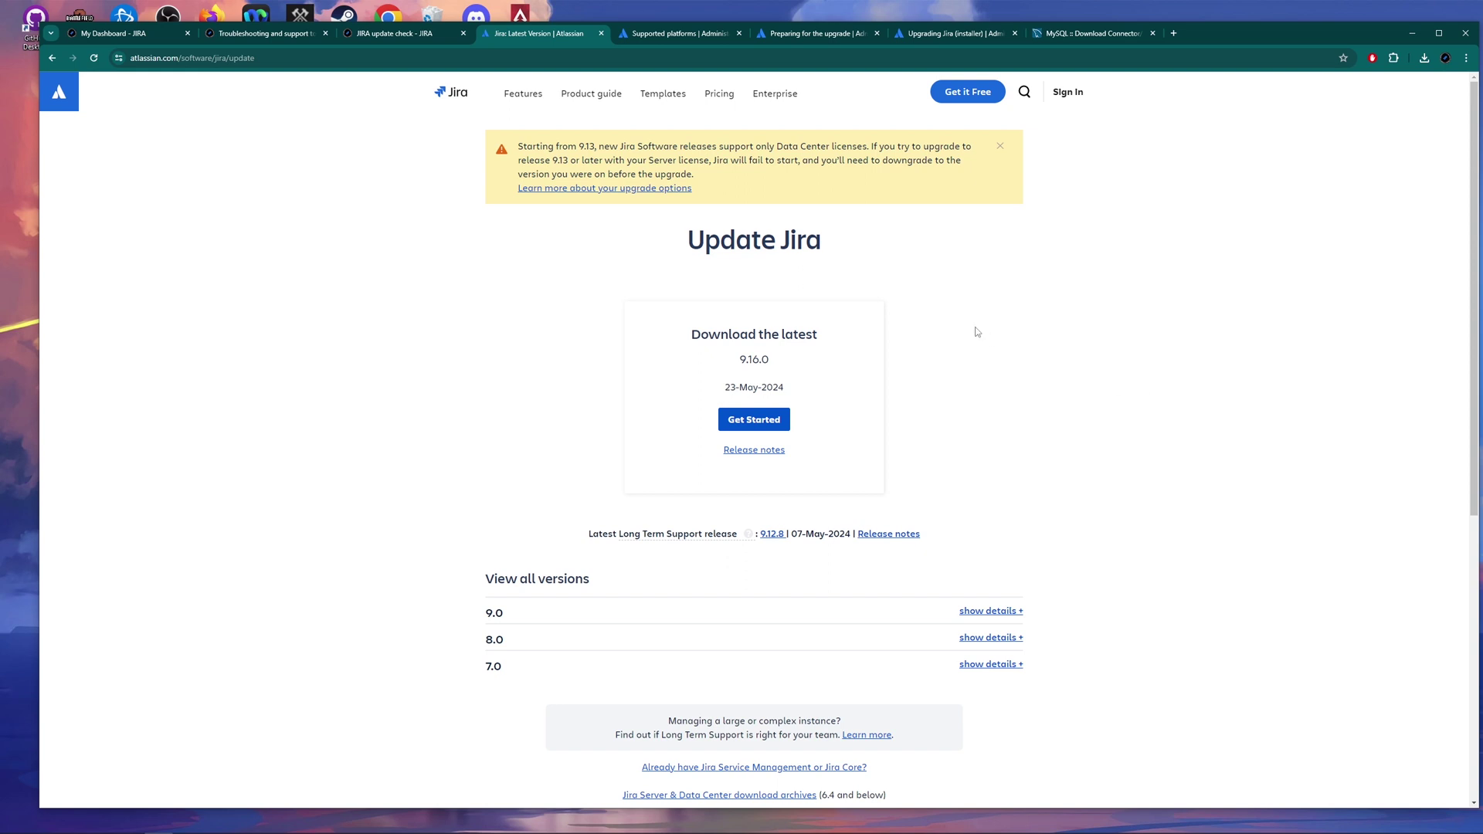
Open the Plan your upgrade page in Jira's application administration and expand the pre-upgrade checks.
{"action": "left_click", "coordinate": [116, 33]}
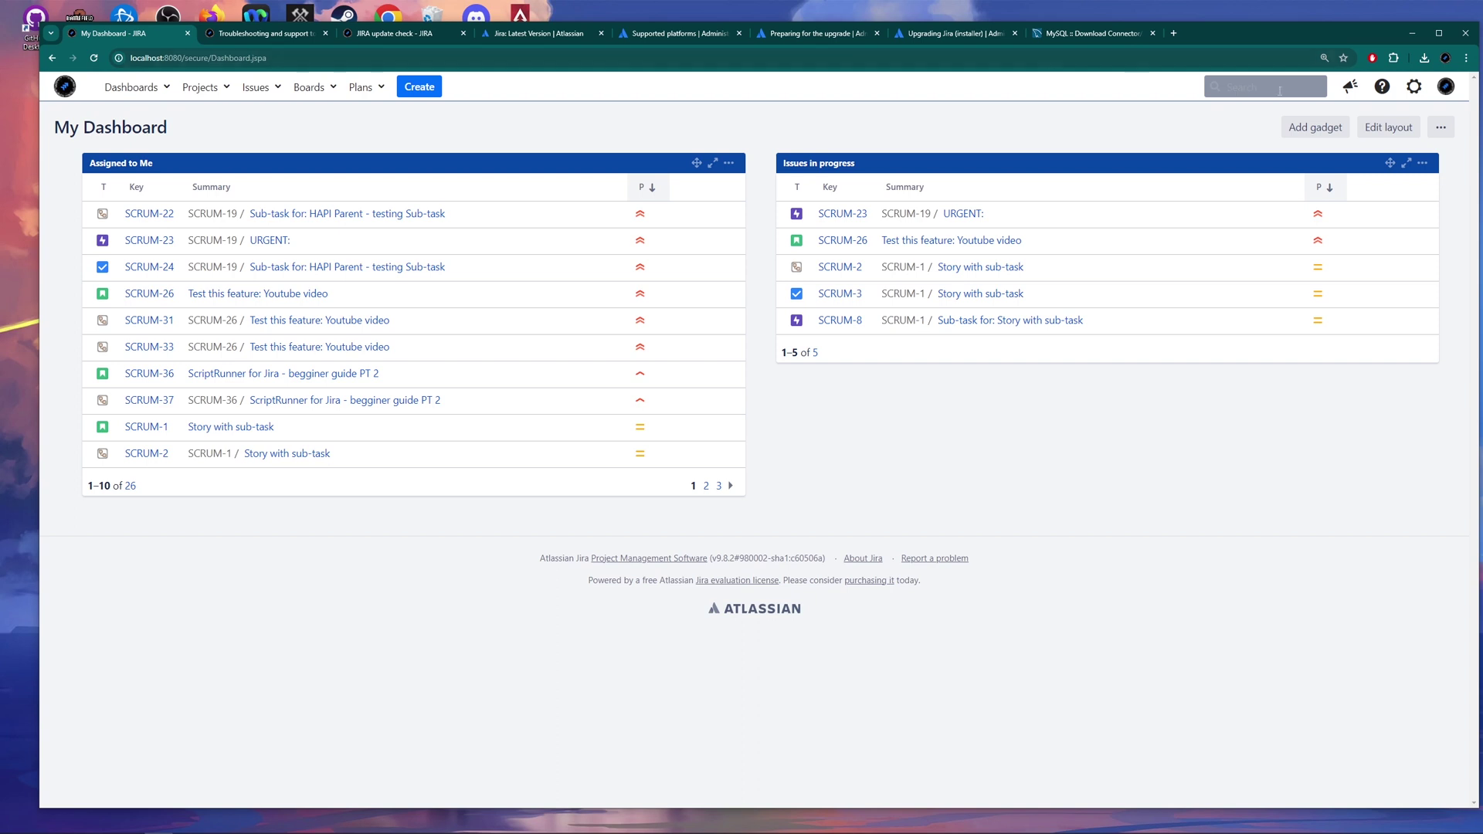
{"action": "left_click", "coordinate": [1414, 86]}
{"action": "left_click", "coordinate": [1361, 139]}
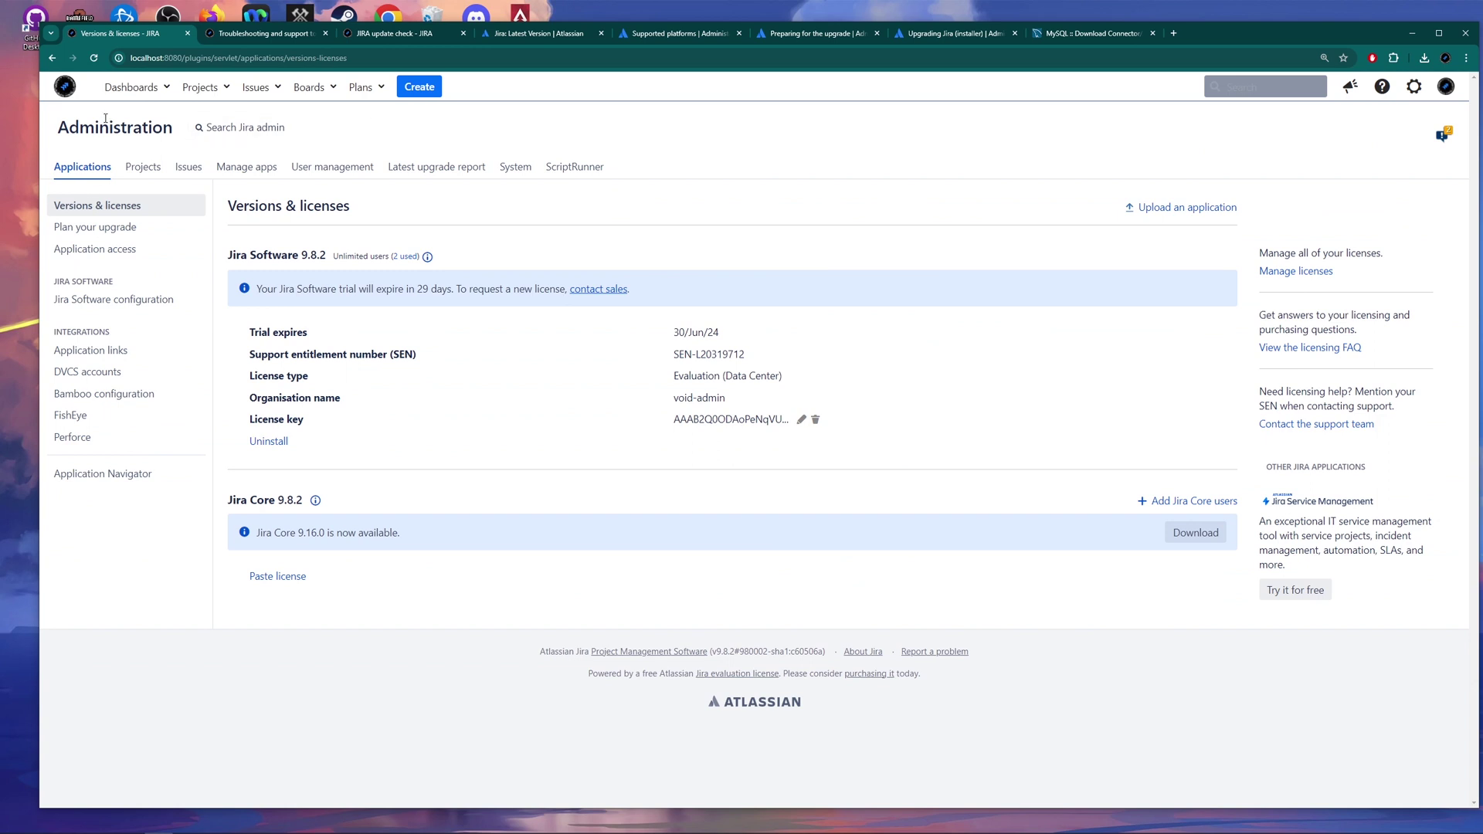
{"action": "left_click", "coordinate": [89, 232]}
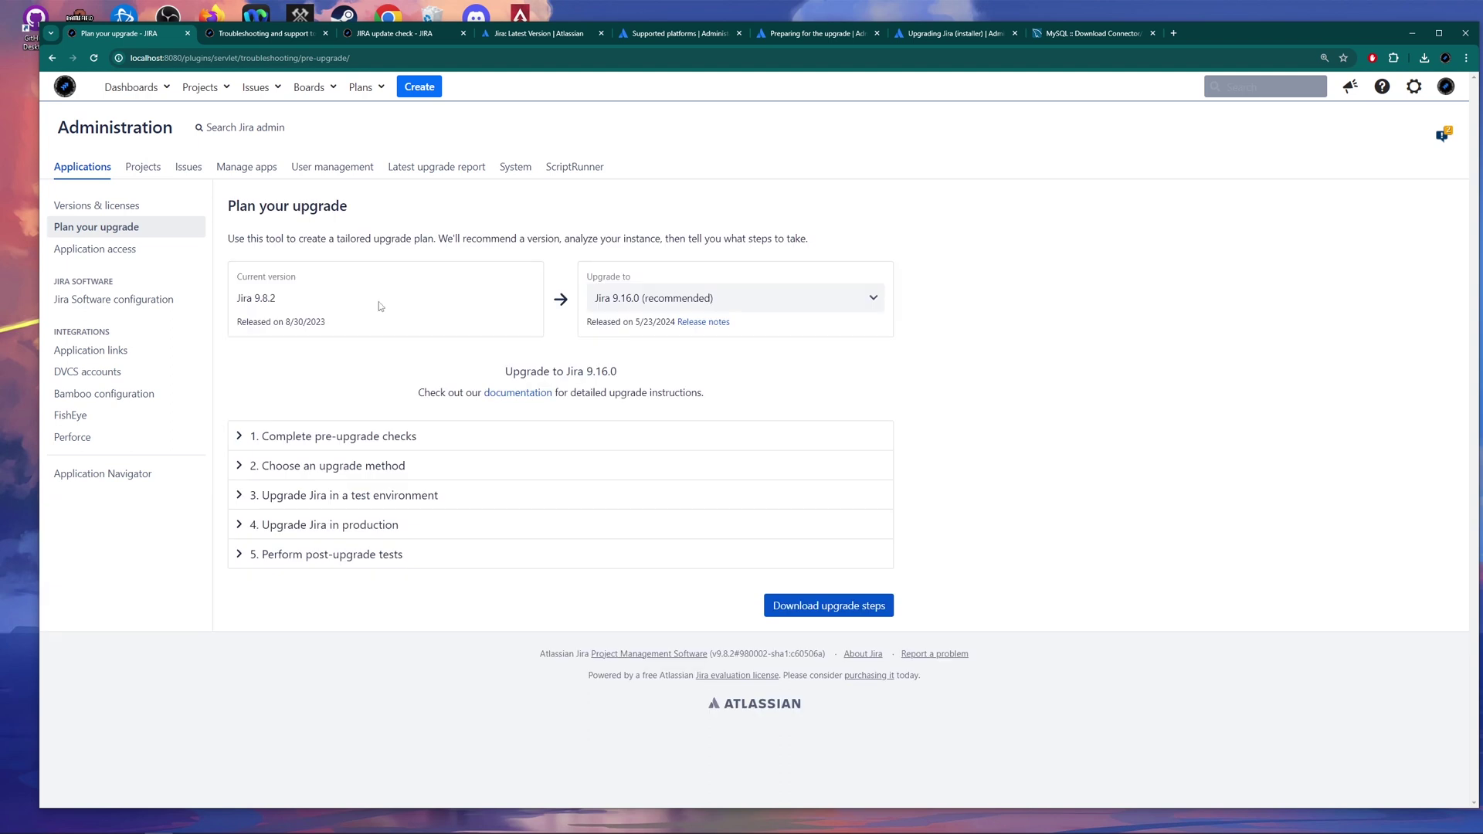
{"action": "left_click", "coordinate": [240, 439]}
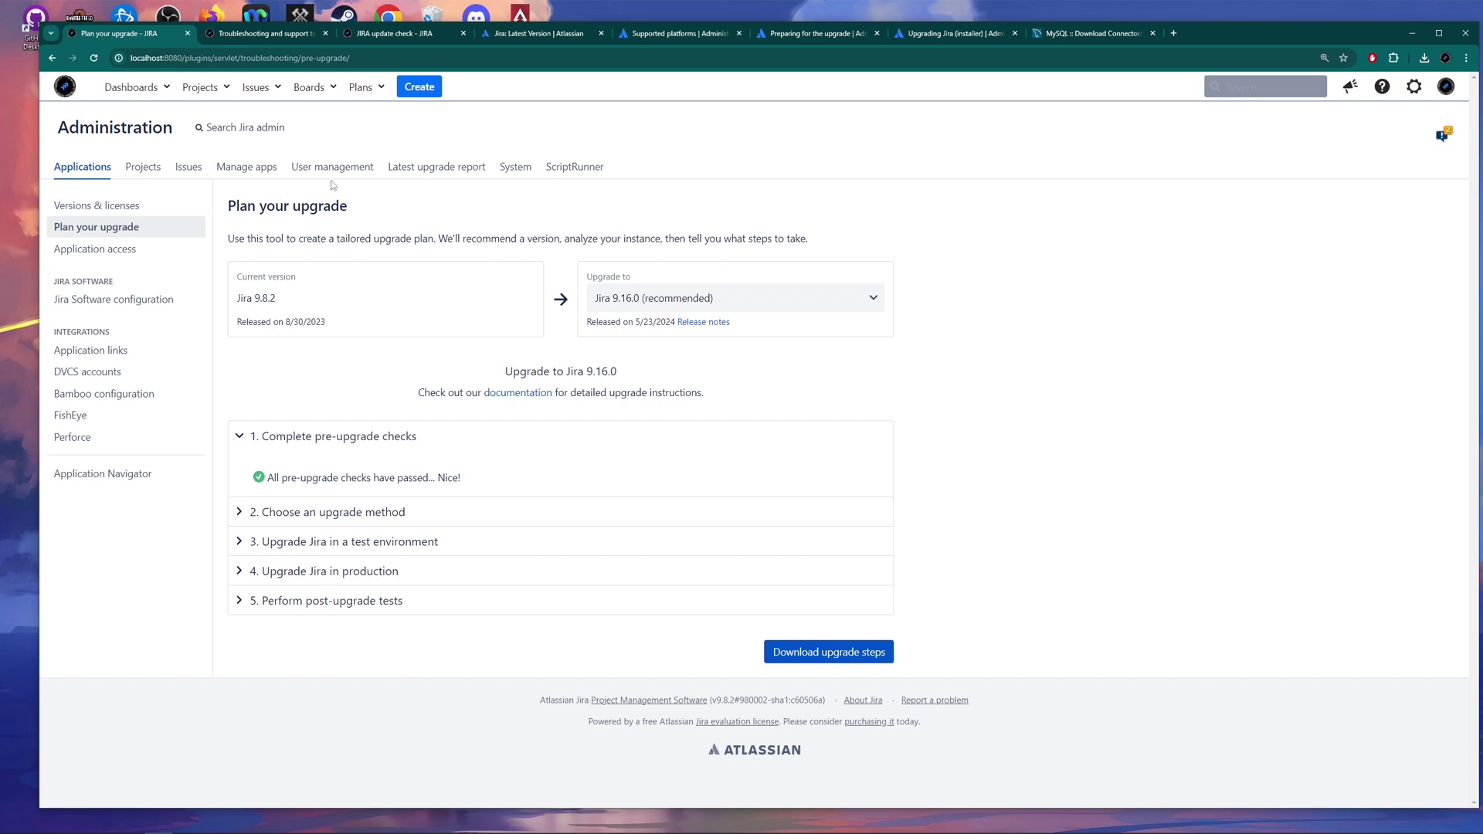
Find Troubleshooting and support tools with the search term "troub" and examine the instance health checks, including the Security Vulnerabilities details under Administration.
{"action": "key", "text": "period"}
{"action": "type", "text": "troub"}
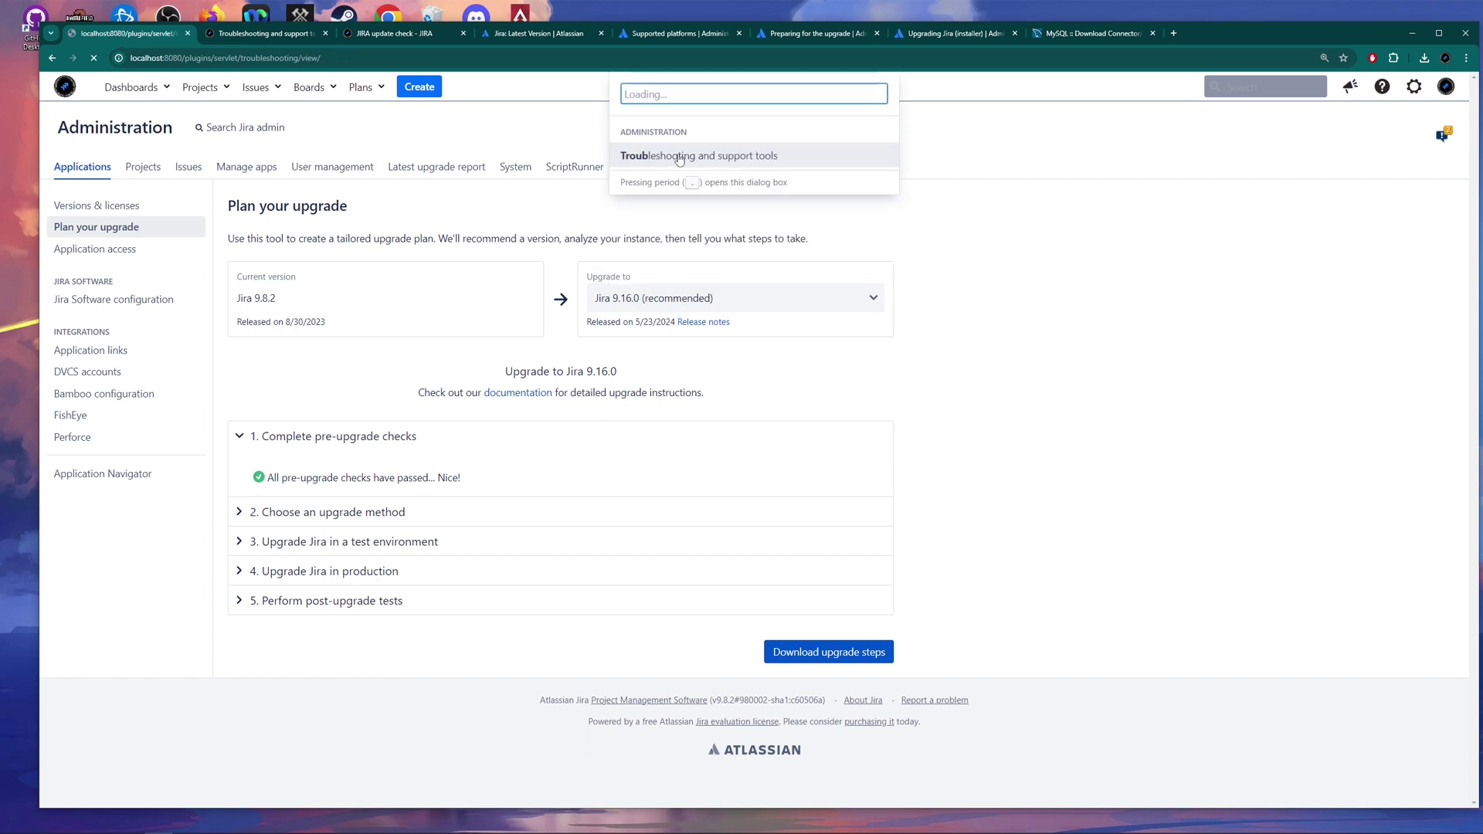
{"action": "left_click", "coordinate": [666, 153]}
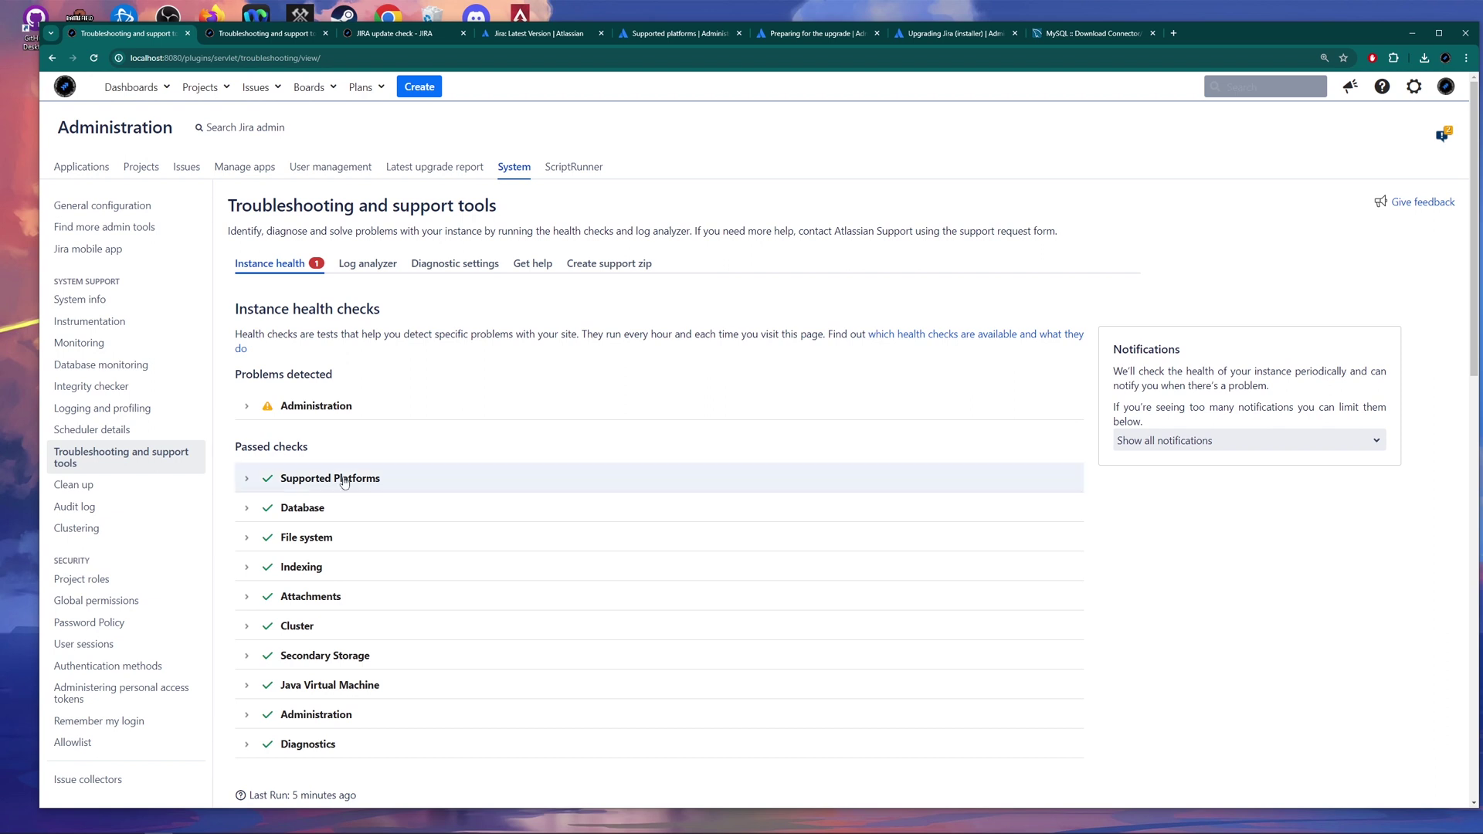
{"action": "left_click", "coordinate": [244, 407]}
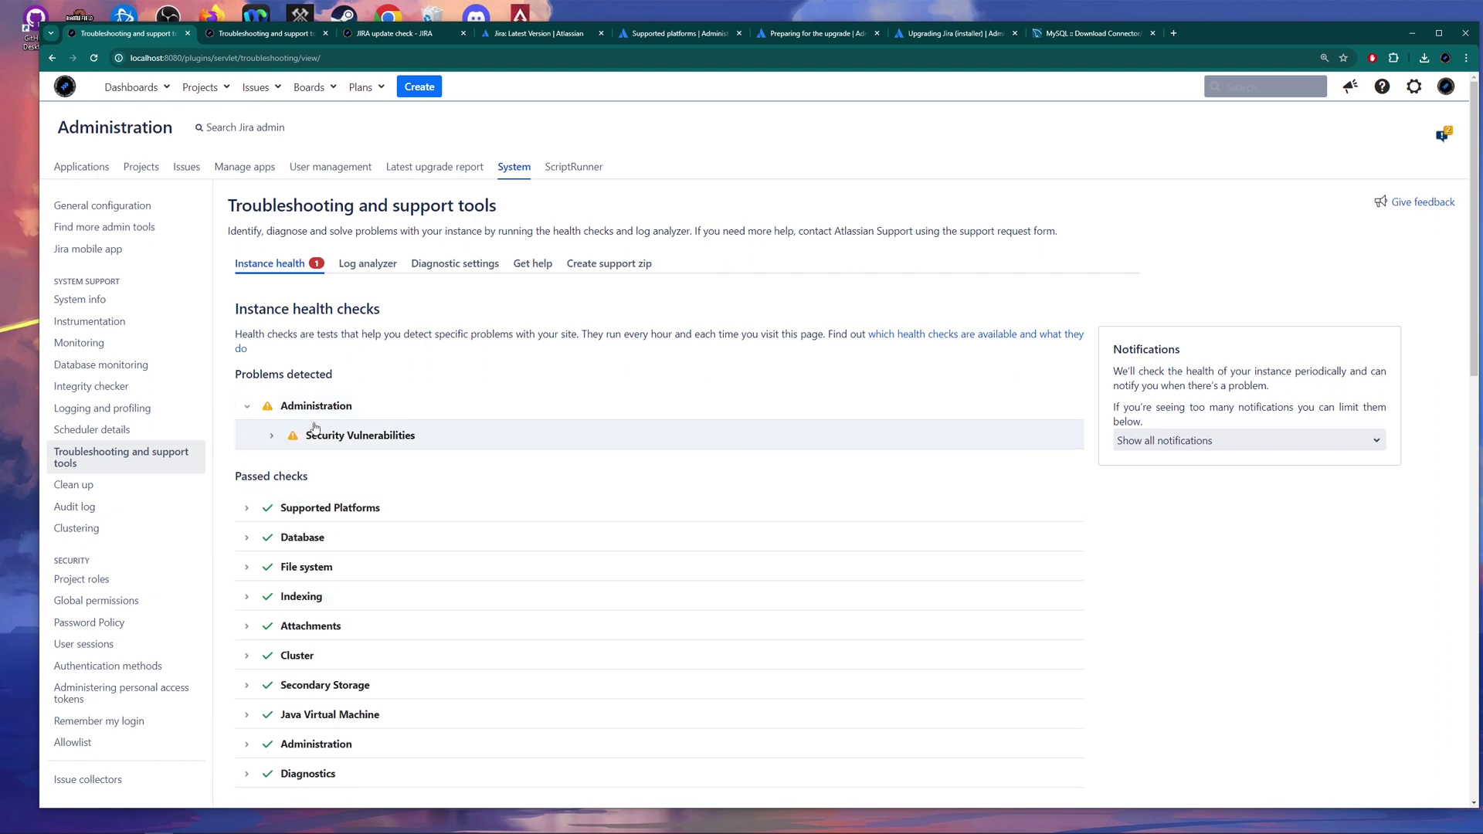
{"action": "left_click", "coordinate": [272, 437]}
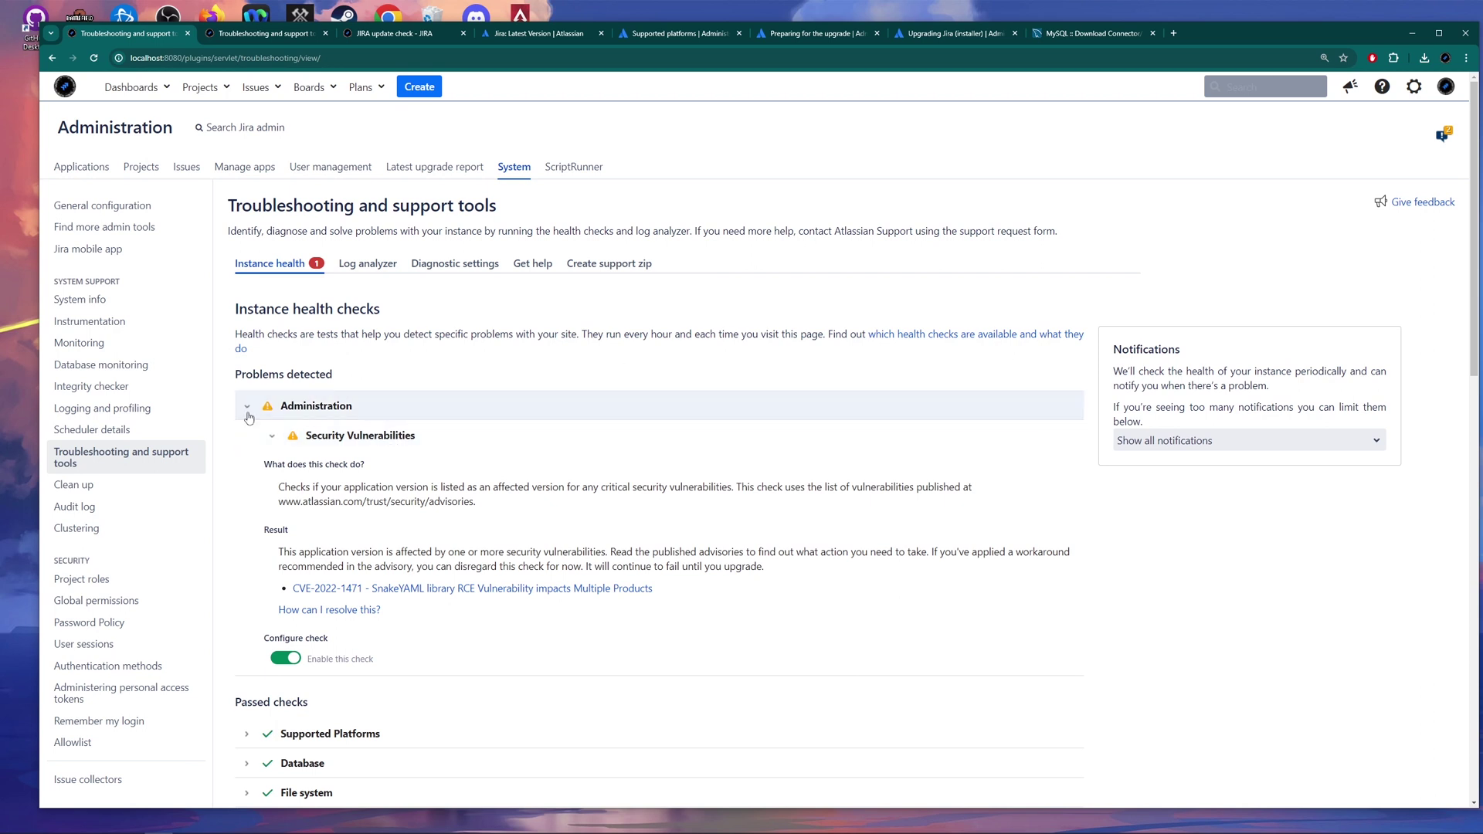
{"action": "left_click", "coordinate": [364, 405]}
{"action": "scroll", "coordinate": [332, 382], "scroll_direction": "down", "scroll_amount": 2}
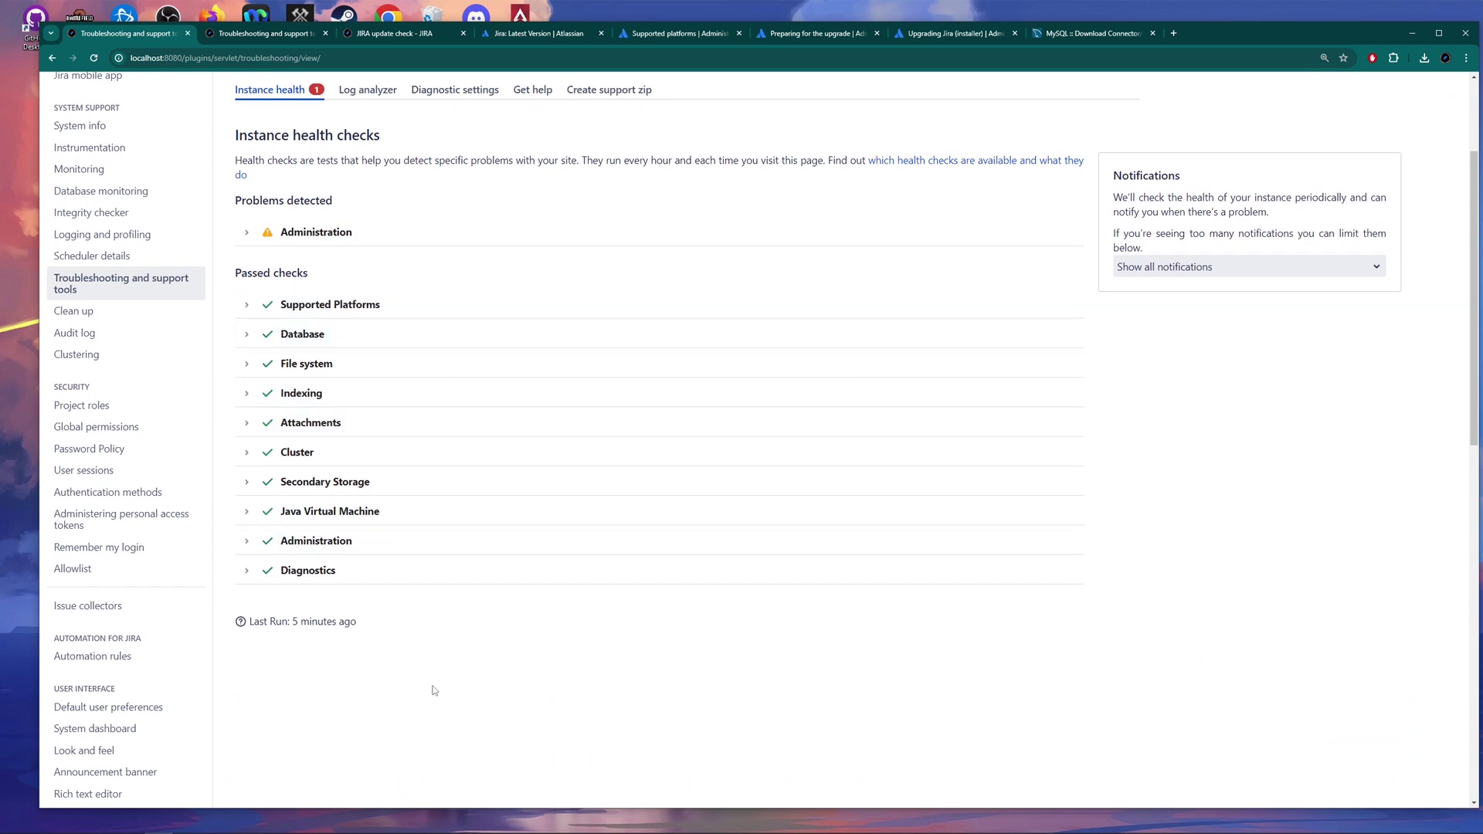
{"action": "scroll", "coordinate": [390, 680], "scroll_direction": "up", "scroll_amount": 2}
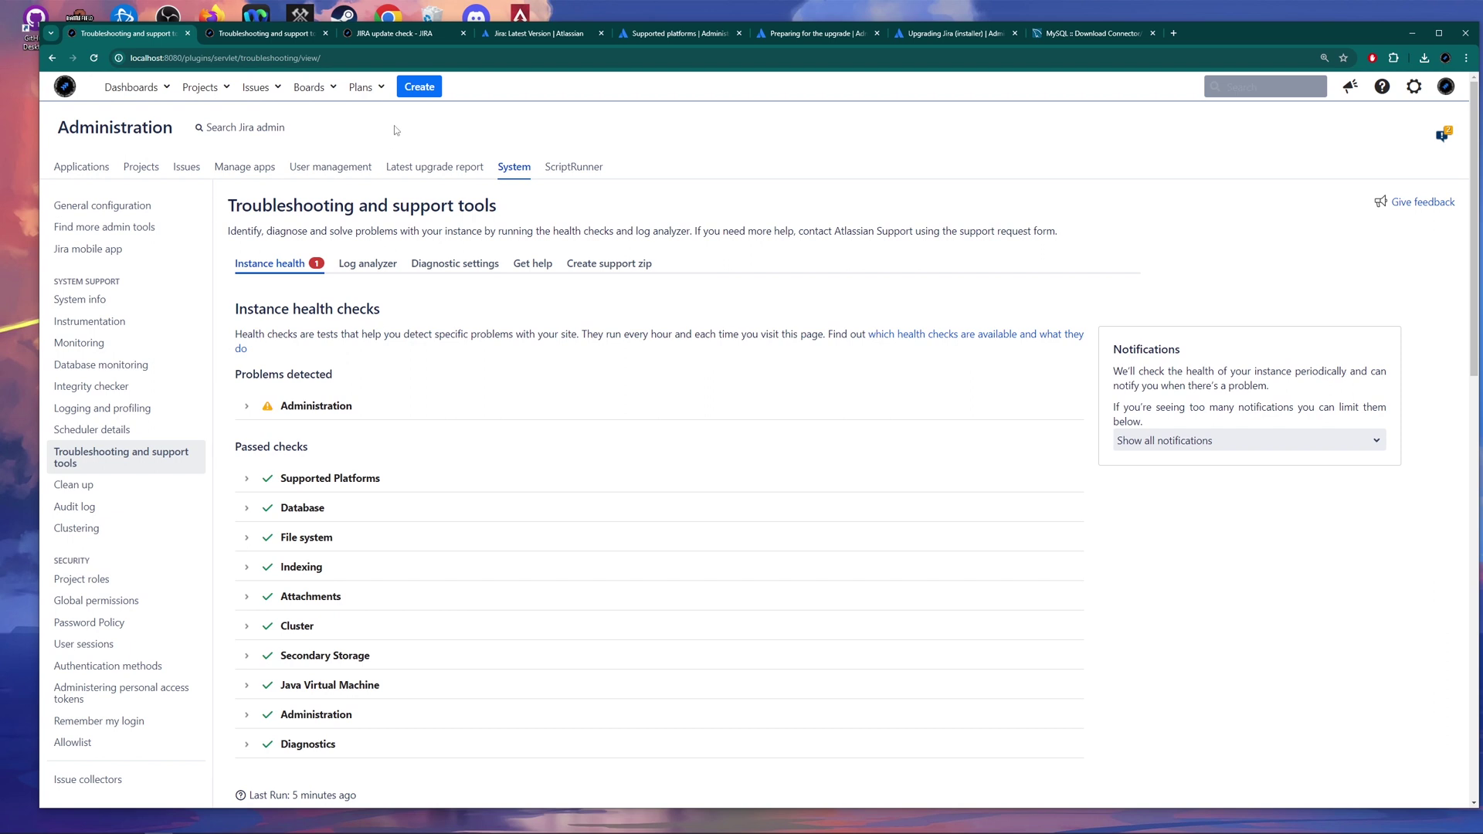
Open the JIRA update check from Manage apps and view the versions available for the app compatibility check.
{"action": "left_click", "coordinate": [264, 175]}
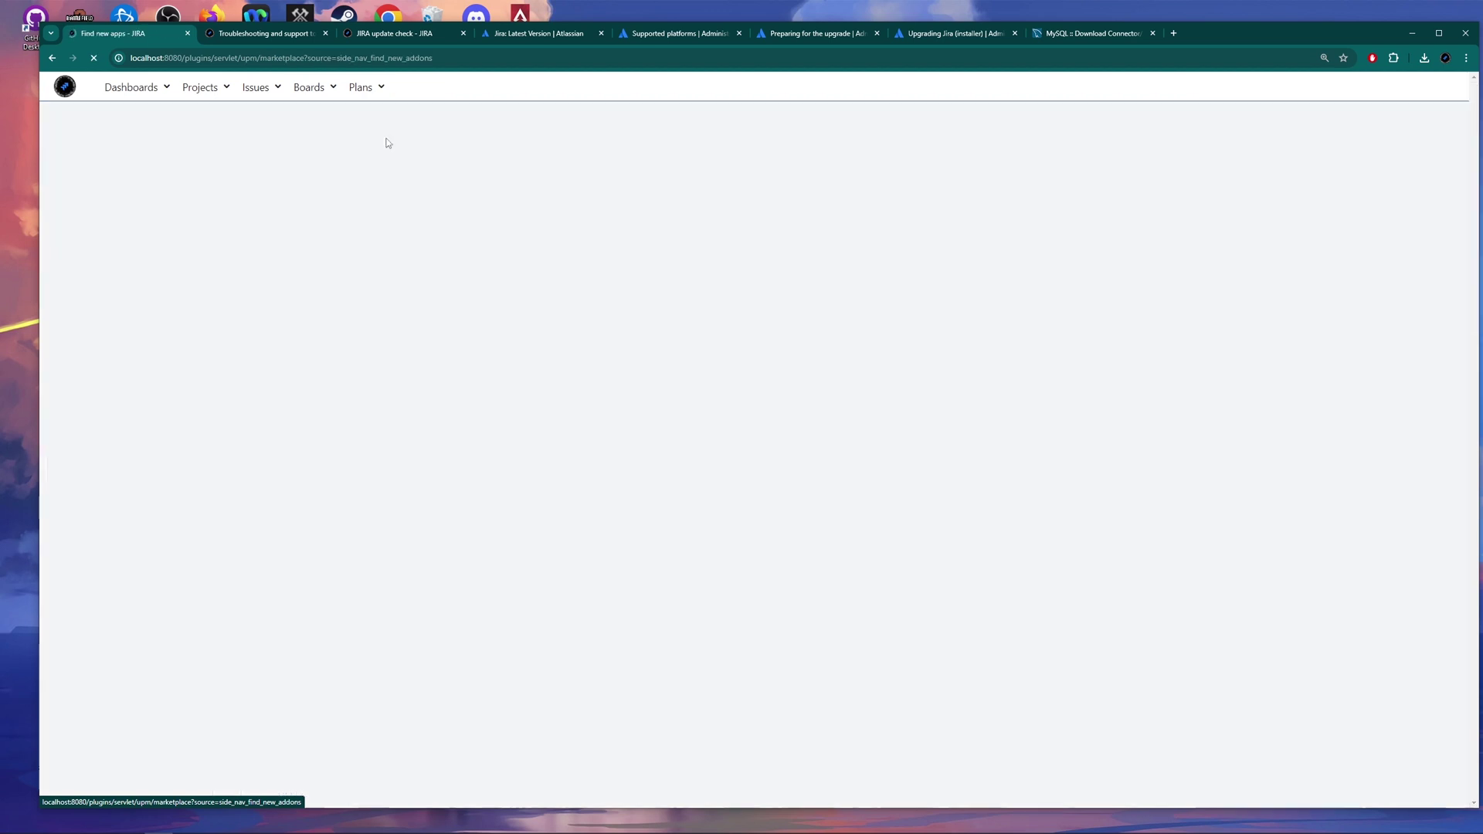
{"action": "left_click", "coordinate": [124, 242]}
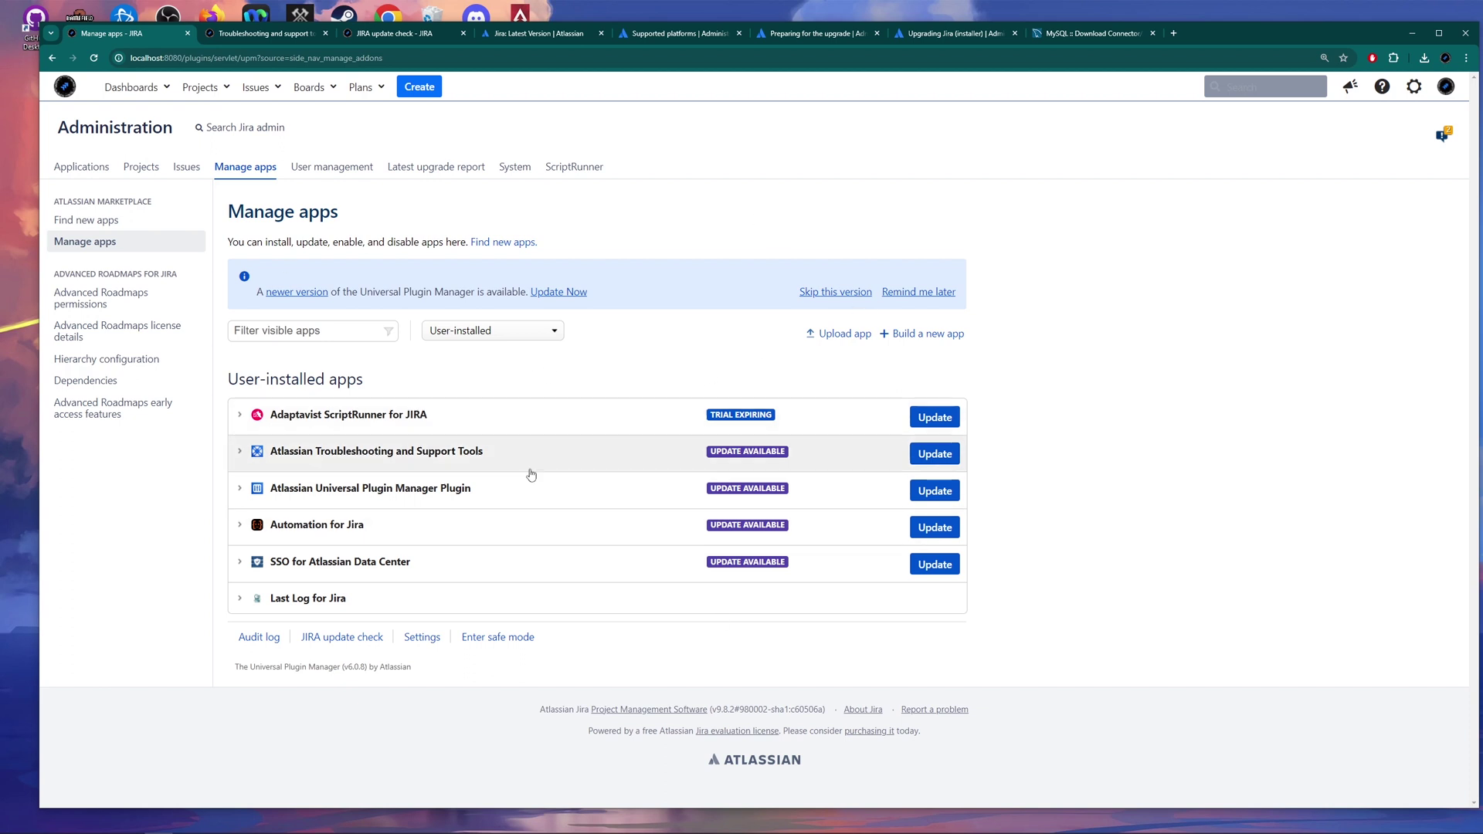
{"action": "left_click", "coordinate": [329, 638]}
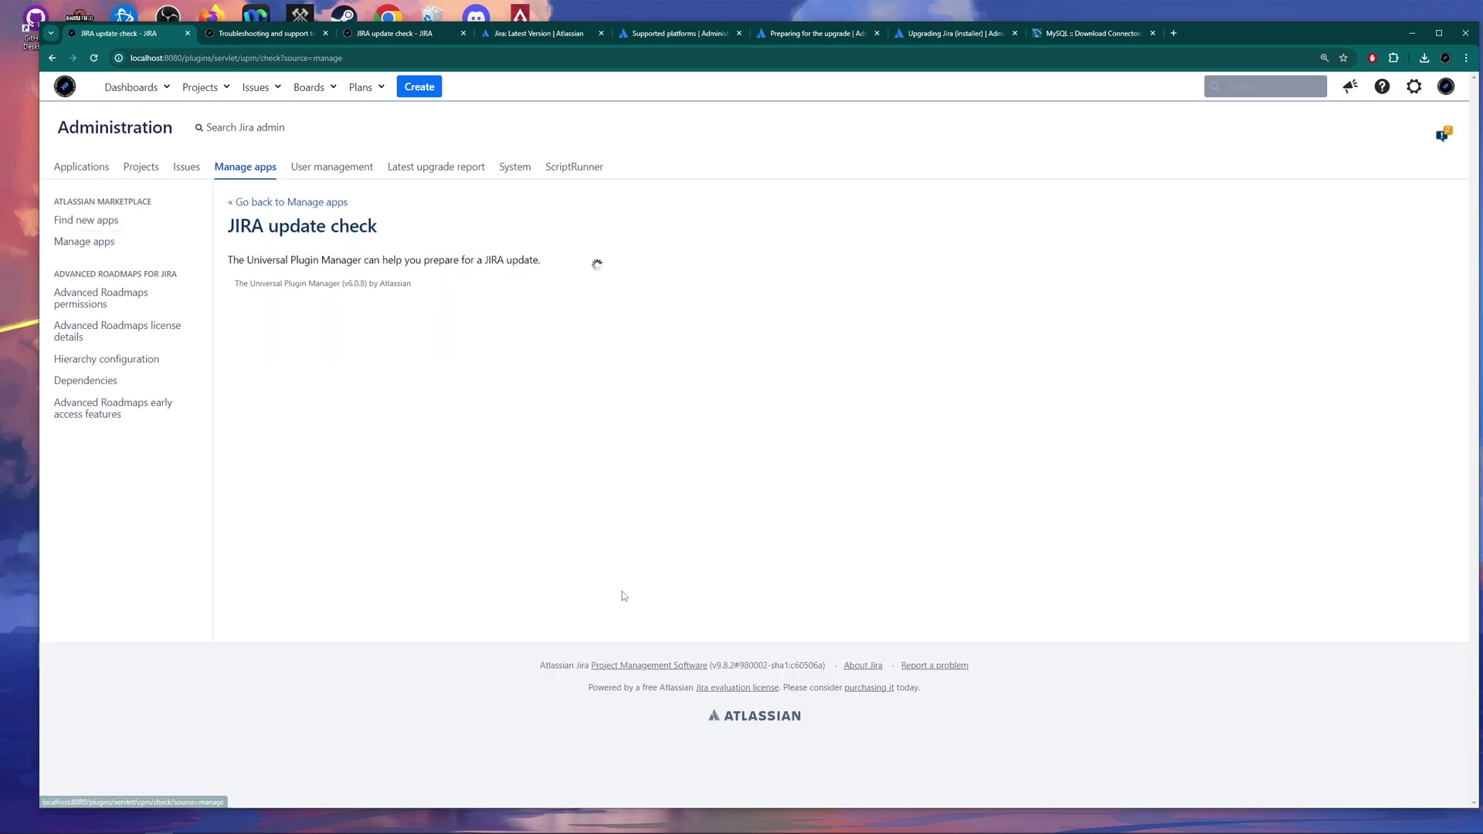
{"action": "left_click", "coordinate": [452, 311]}
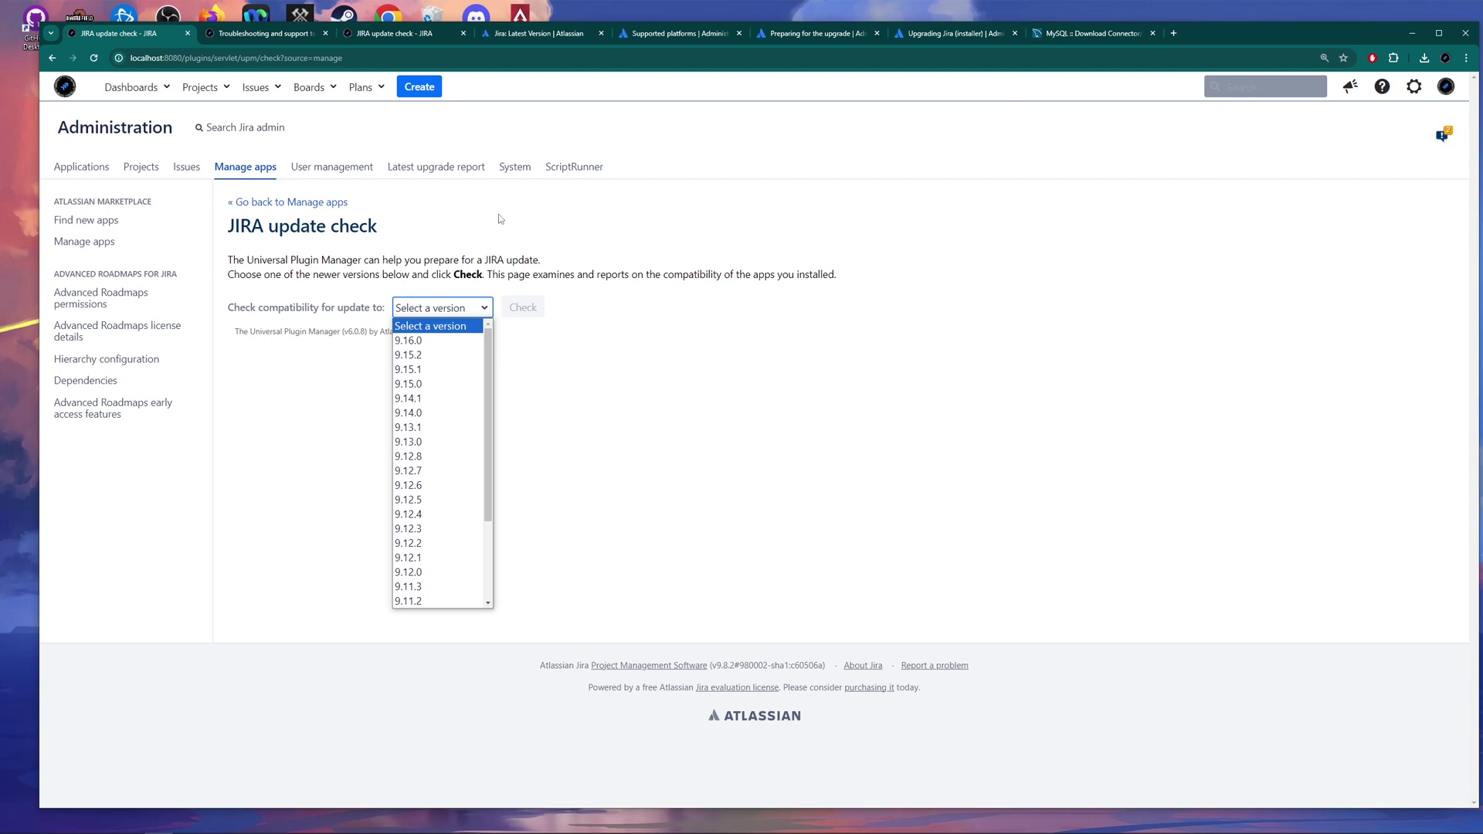
{"action": "left_click", "coordinate": [443, 225]}
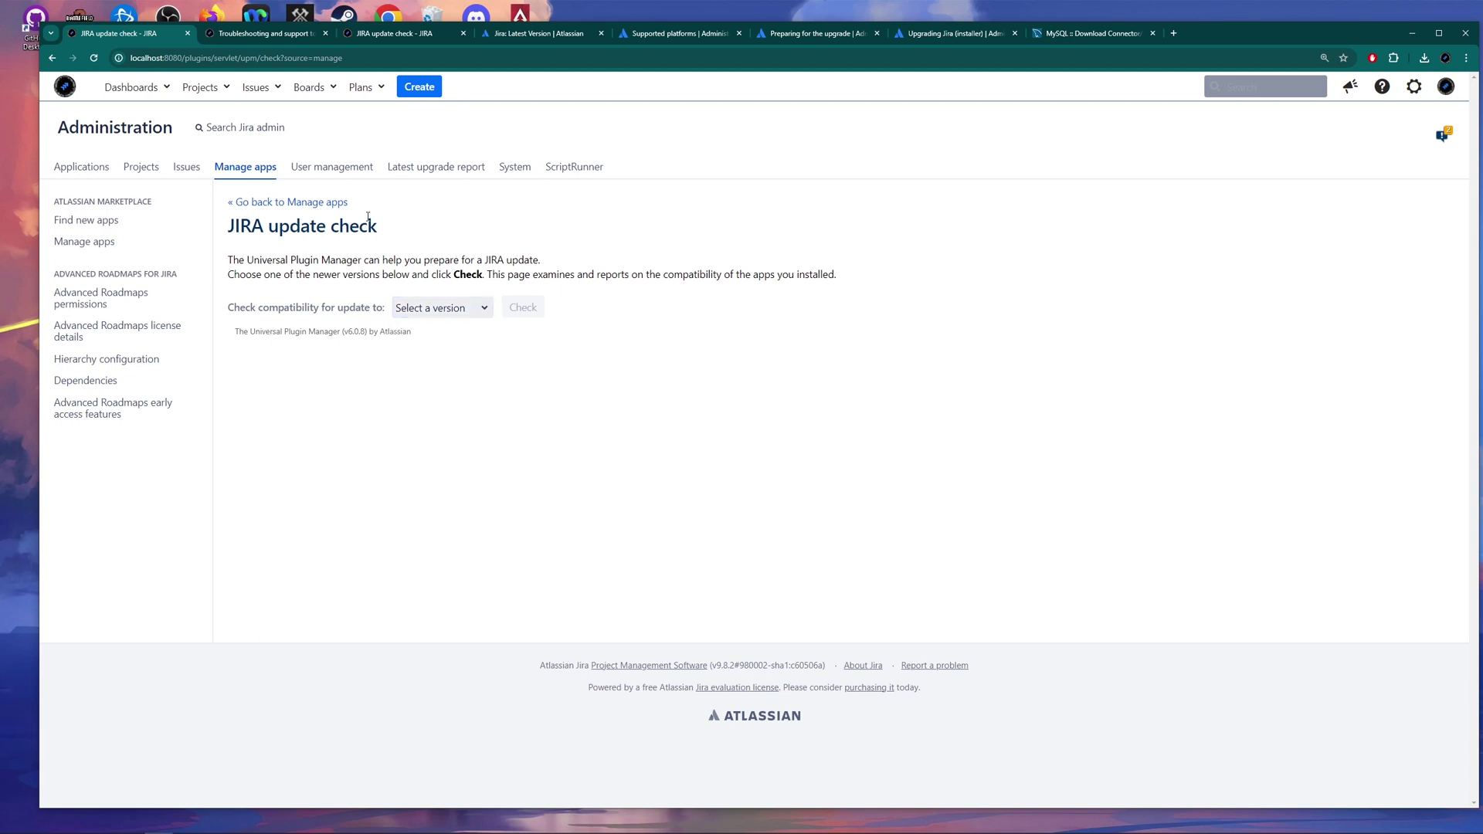
{"action": "left_click_drag", "start_coordinate": [385, 224], "coordinate": [219, 227]}
{"action": "left_click", "coordinate": [421, 238]}
Expand the 9.0 releases on Atlassian's Update Jira page and look through the available versions.
{"action": "left_click", "coordinate": [559, 37]}
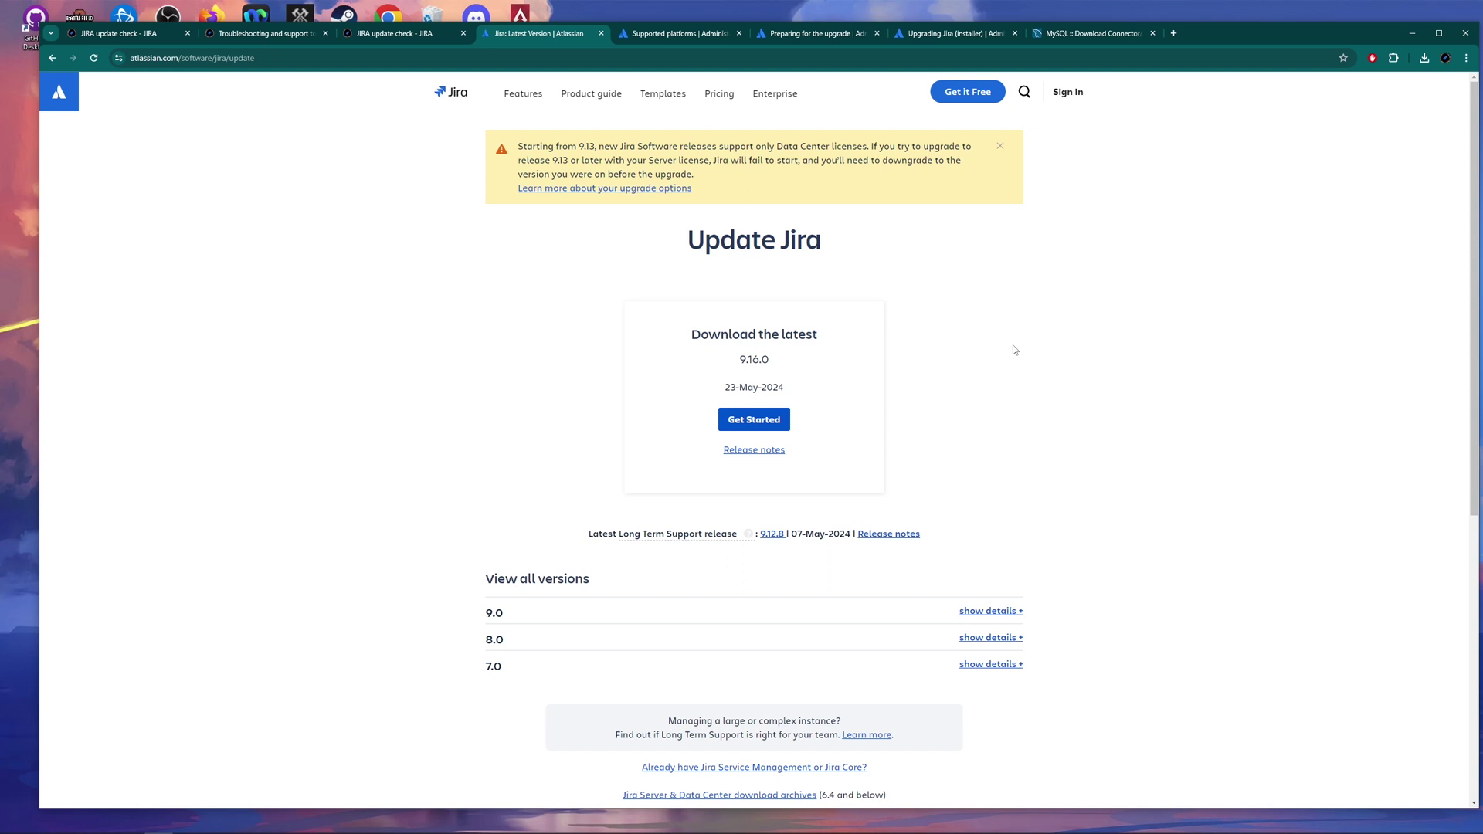
{"action": "scroll", "coordinate": [1019, 352], "scroll_direction": "down", "scroll_amount": 1}
{"action": "scroll", "coordinate": [1020, 355], "scroll_direction": "up", "scroll_amount": 1}
{"action": "scroll", "coordinate": [1049, 384], "scroll_direction": "down", "scroll_amount": 1}
{"action": "left_click", "coordinate": [1004, 552]}
{"action": "scroll", "coordinate": [1073, 415], "scroll_direction": "down", "scroll_amount": 3}
{"action": "scroll", "coordinate": [1073, 415], "scroll_direction": "down", "scroll_amount": 1}
{"action": "scroll", "coordinate": [1074, 415], "scroll_direction": "up", "scroll_amount": 1}
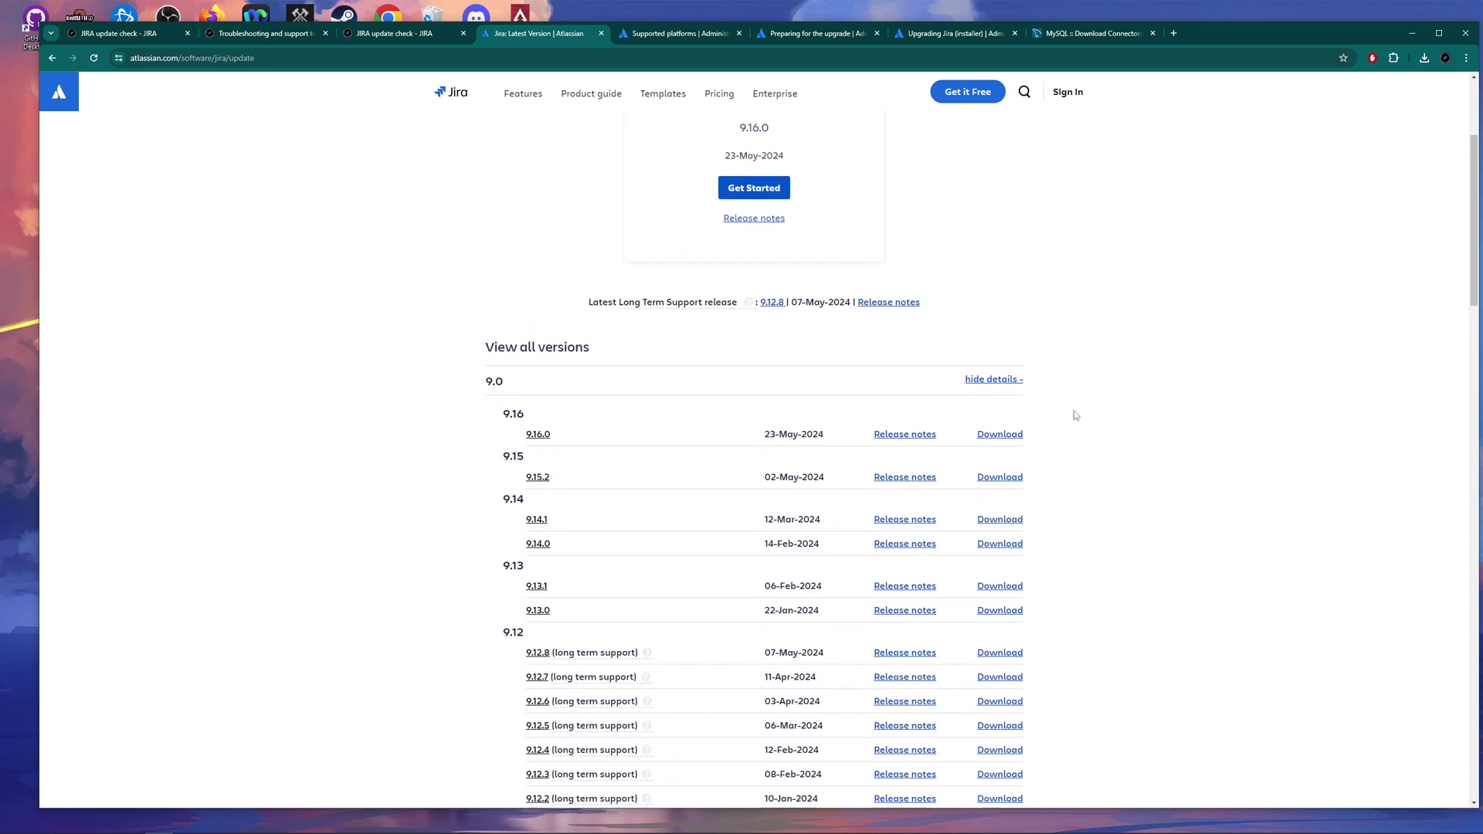
{"action": "scroll", "coordinate": [1075, 415], "scroll_direction": "up", "scroll_amount": 3}
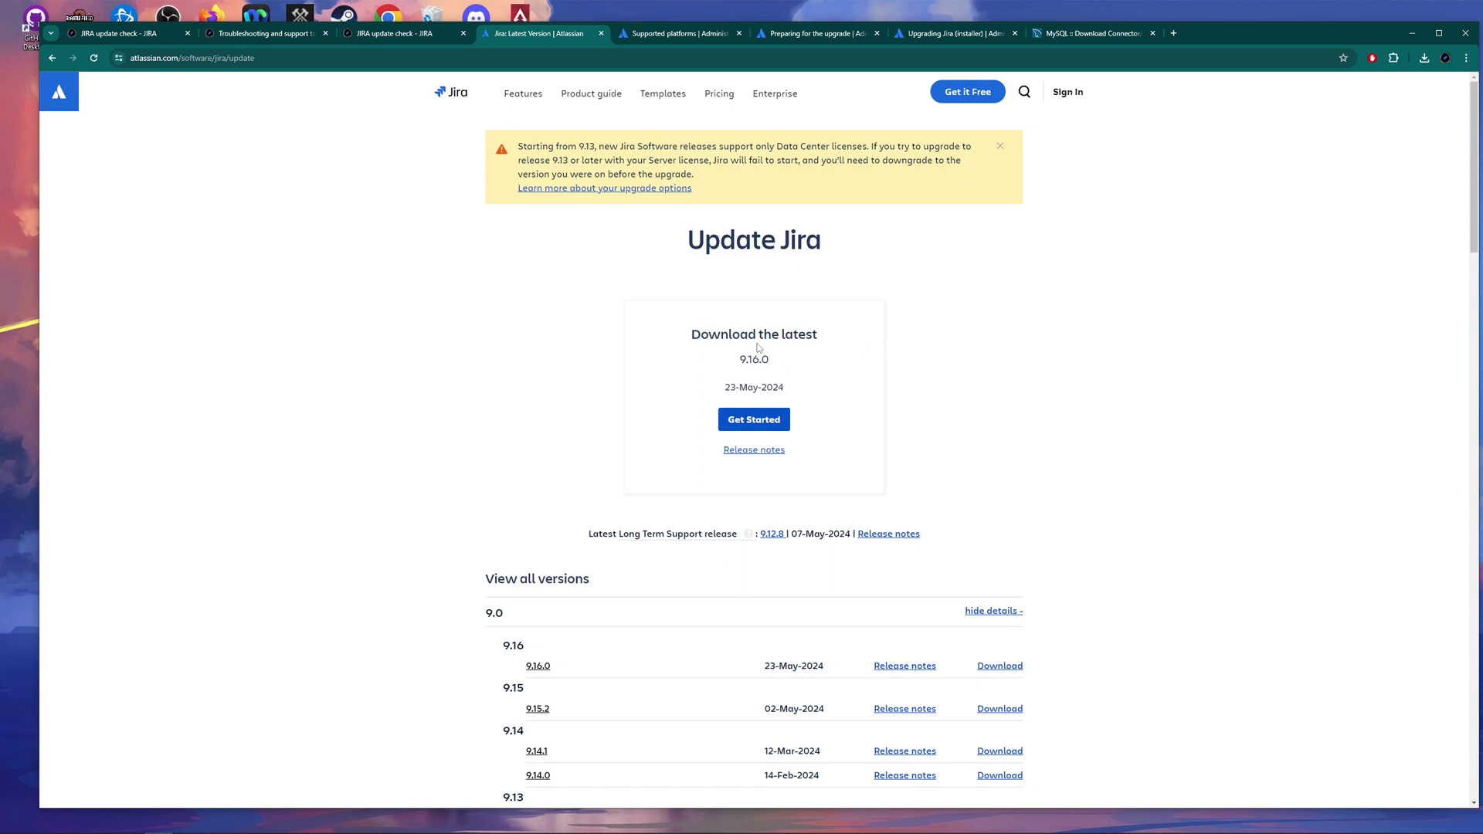
{"action": "scroll", "coordinate": [989, 465], "scroll_direction": "down", "scroll_amount": 1}
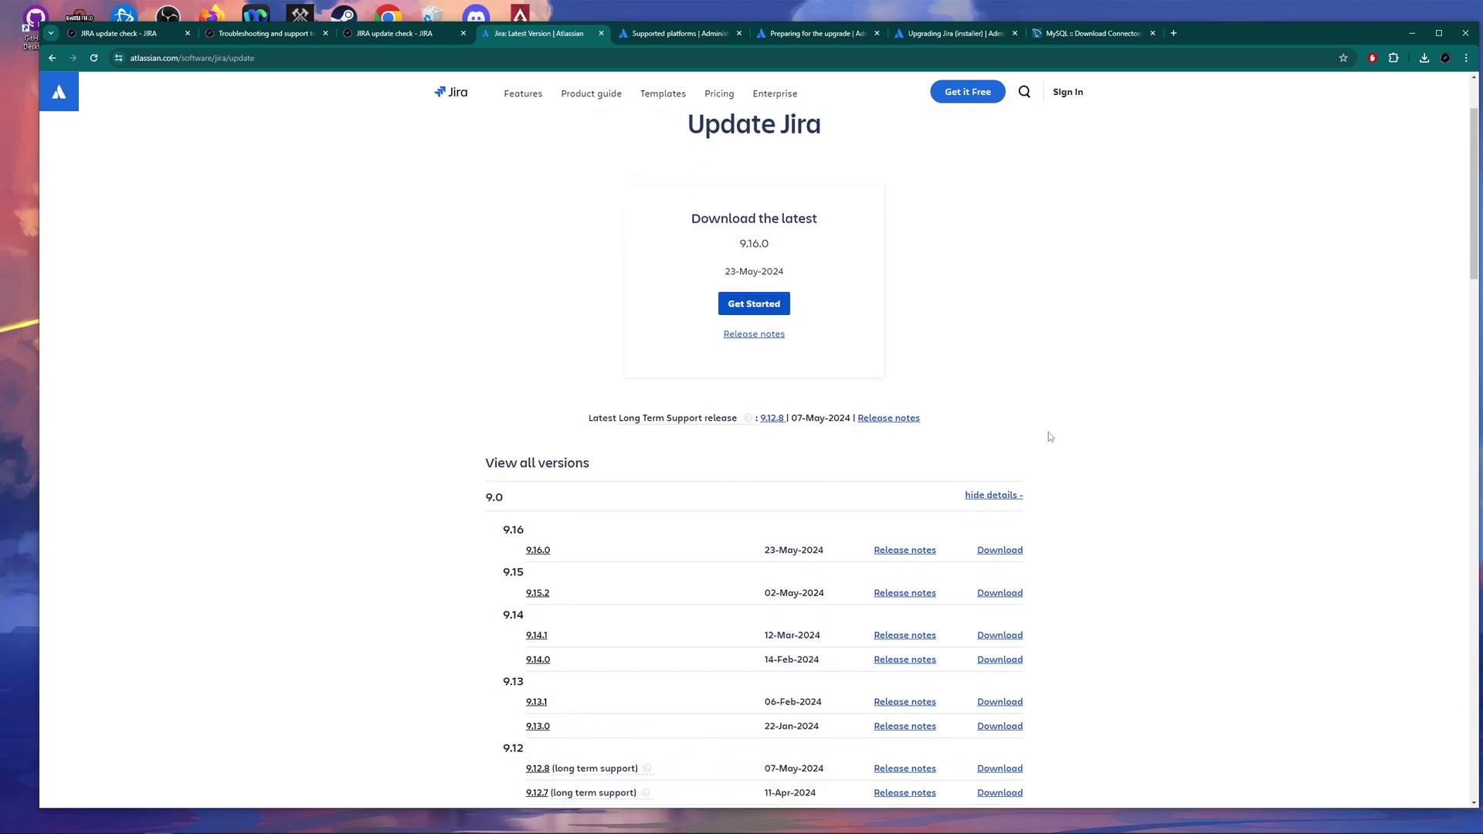
Download the Windows 64 Bit Installer for Jira Software 9.12.8, agreeing to the software license agreement.
{"action": "triple_click", "coordinate": [603, 465]}
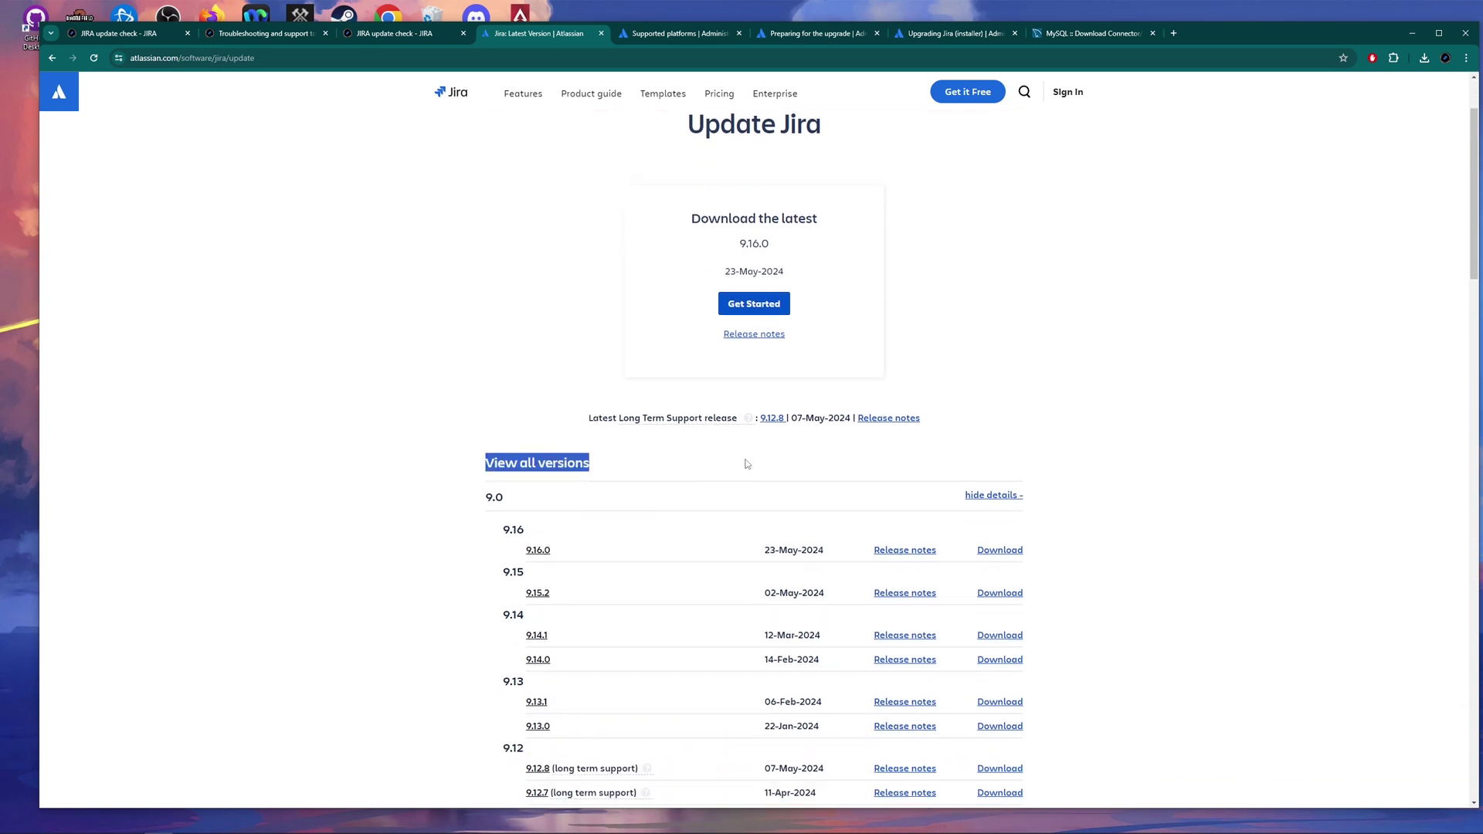
{"action": "scroll", "coordinate": [850, 462], "scroll_direction": "down", "scroll_amount": 3}
{"action": "scroll", "coordinate": [1069, 483], "scroll_direction": "down", "scroll_amount": 1}
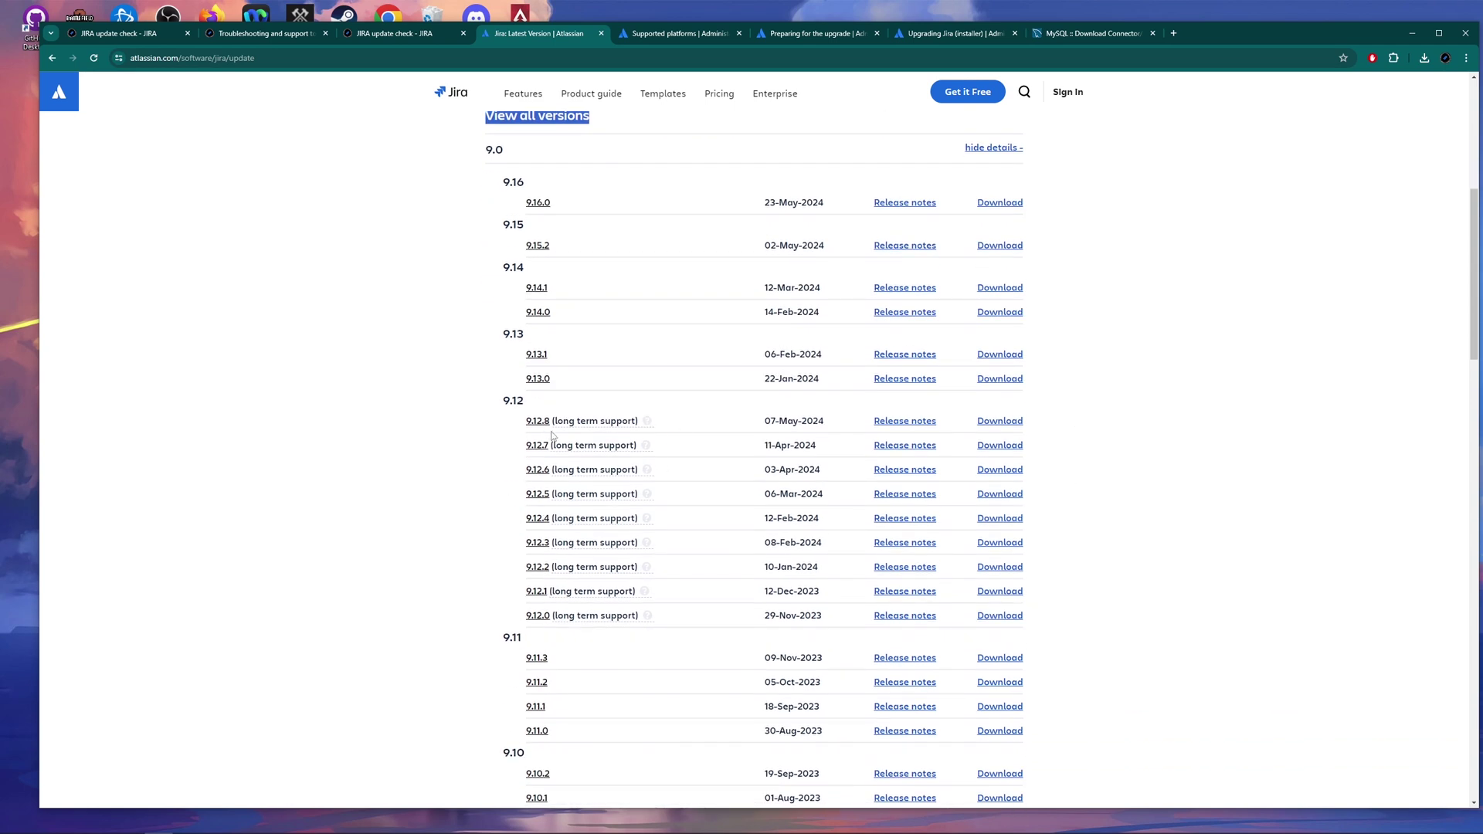
{"action": "left_click", "coordinate": [997, 422]}
{"action": "left_click", "coordinate": [645, 244]}
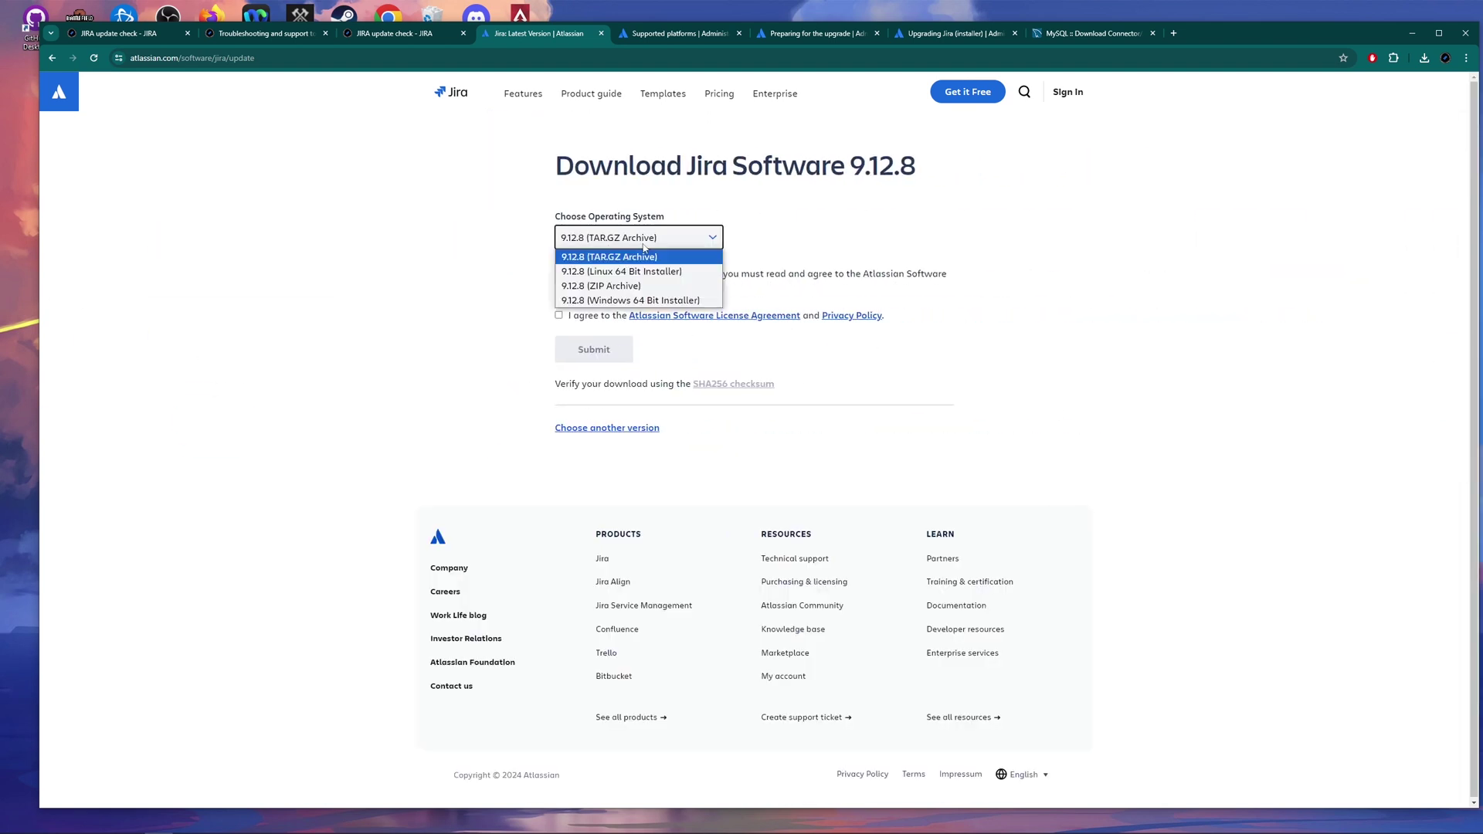
{"action": "left_click", "coordinate": [631, 300]}
{"action": "left_click", "coordinate": [559, 315]}
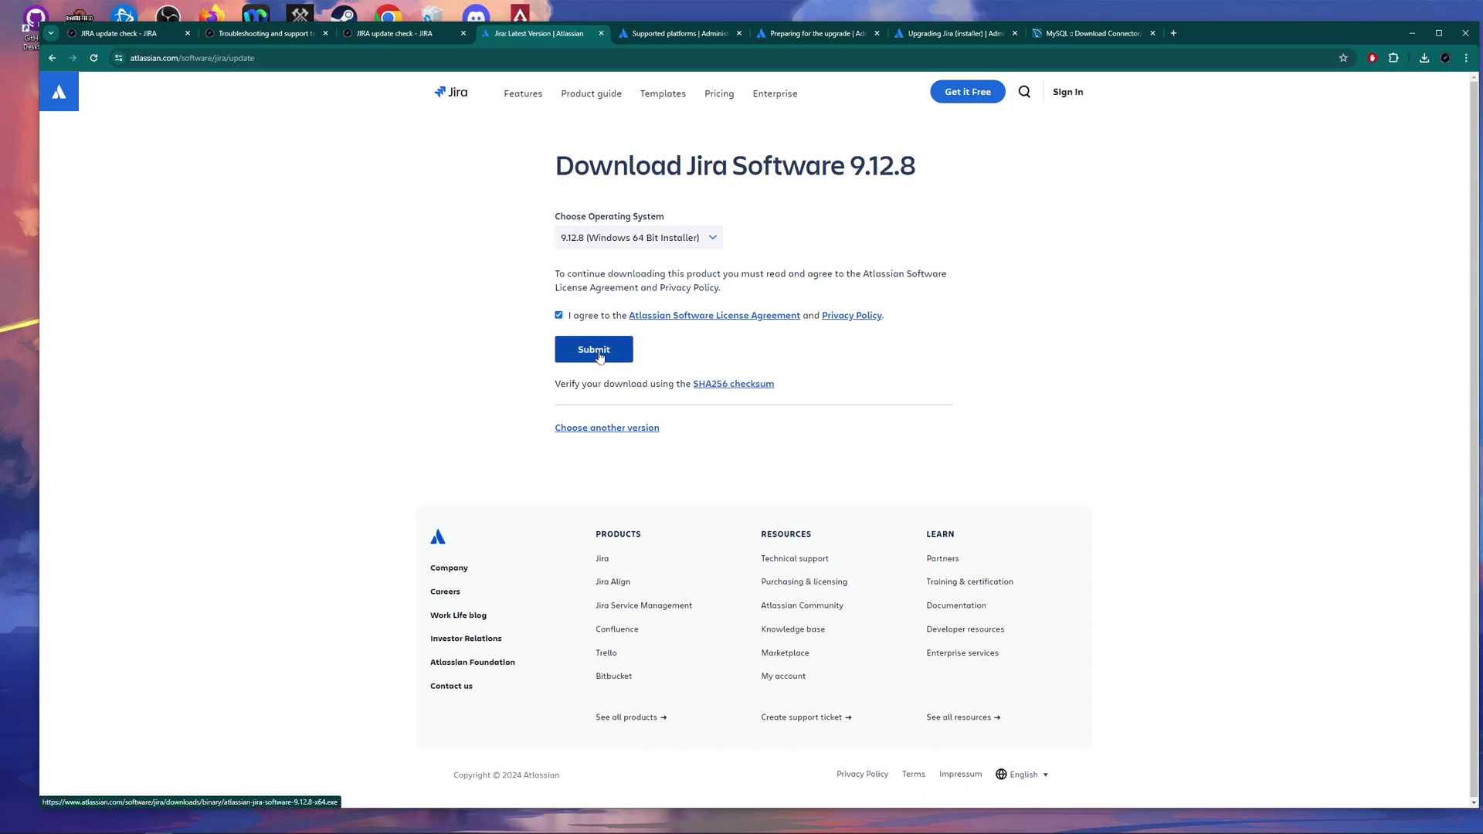
{"action": "left_click", "coordinate": [600, 354]}
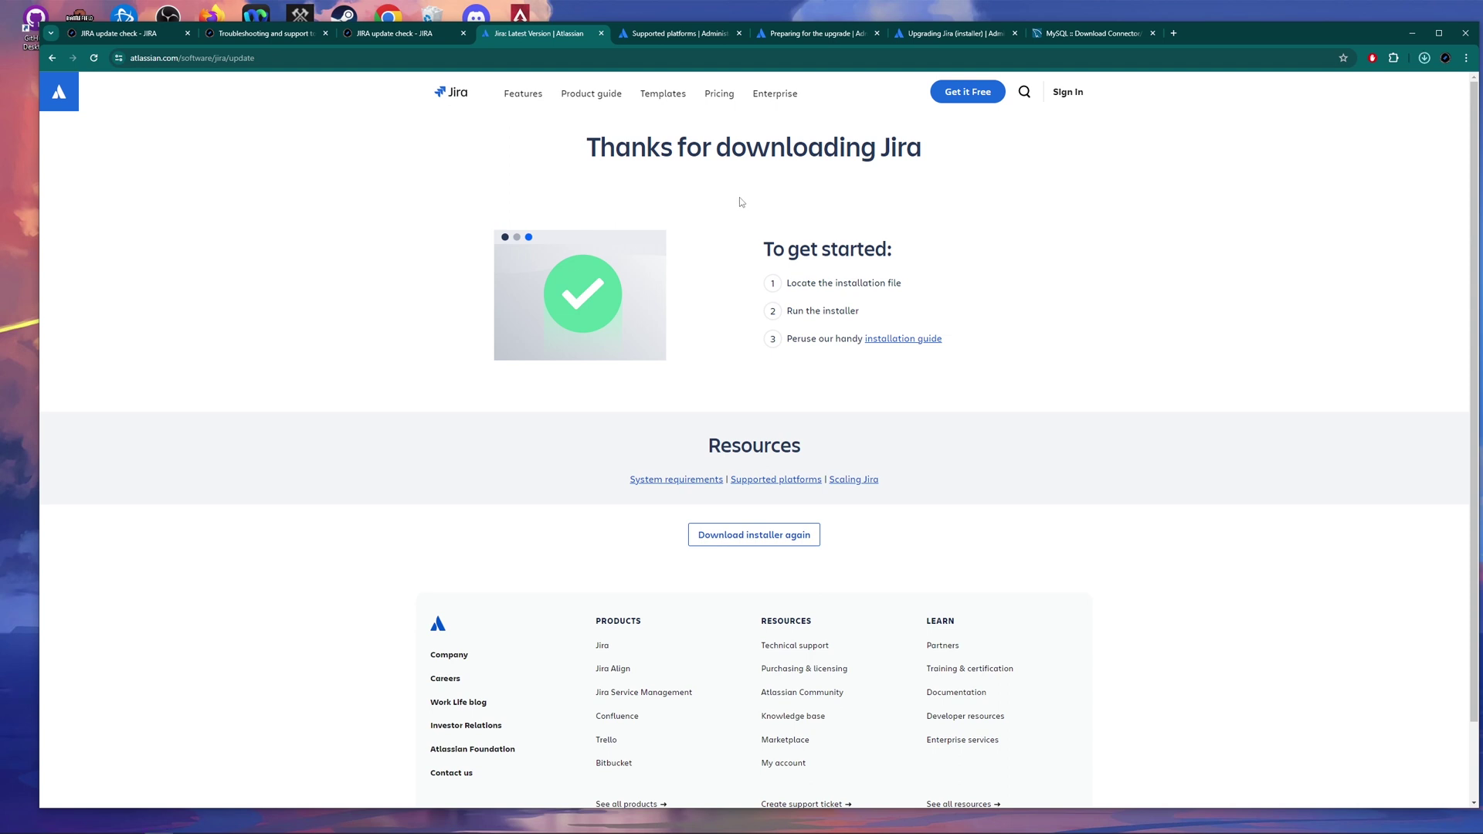
View the app compatibility report for 9.12.8, and shut down Jira by running stop-jira.bat in the Command Prompt.
{"action": "key", "text": "ctrl+shift+Tab"}
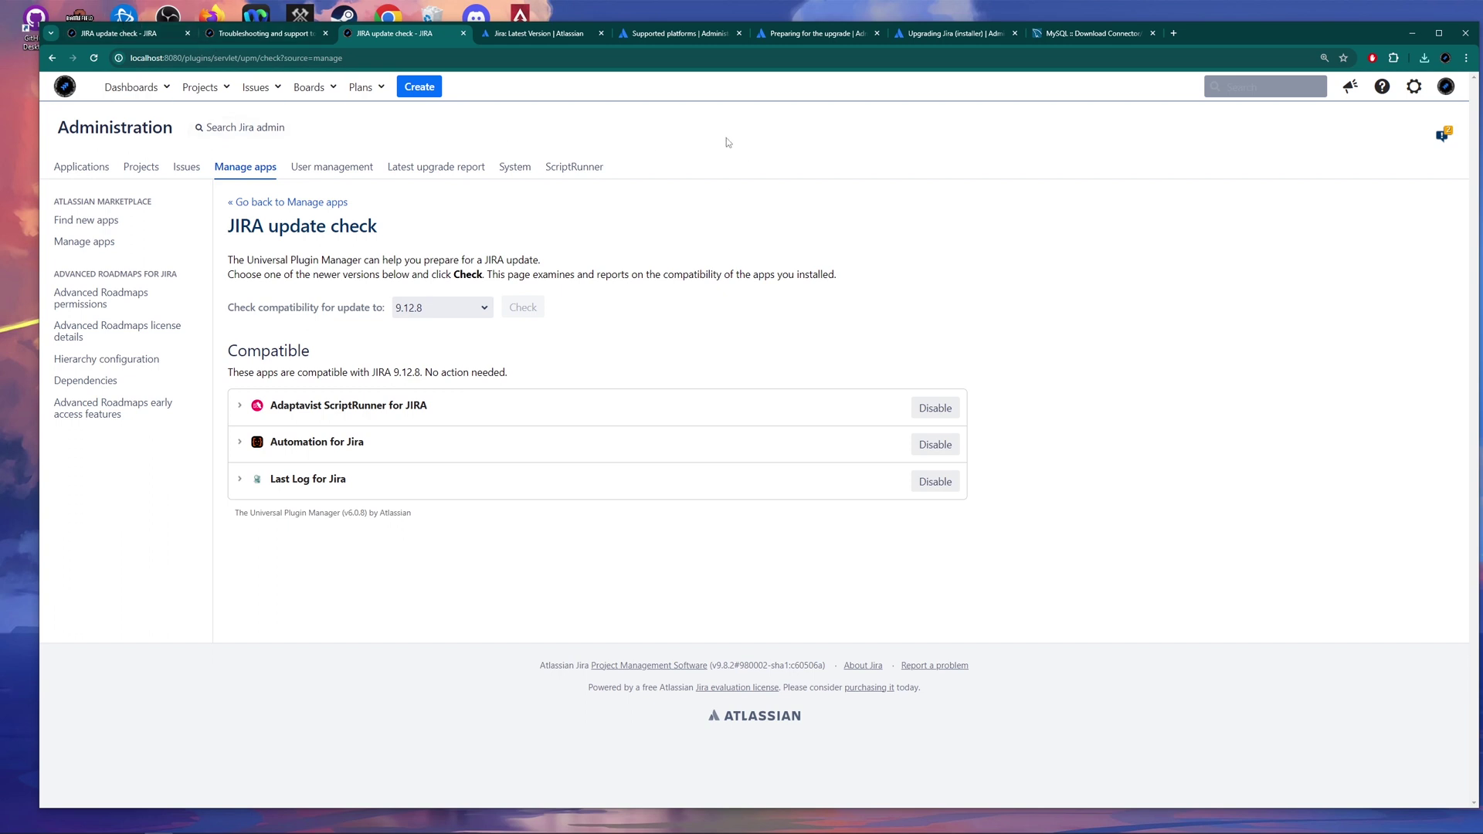
{"action": "mouse_move", "coordinate": [154, 832]}
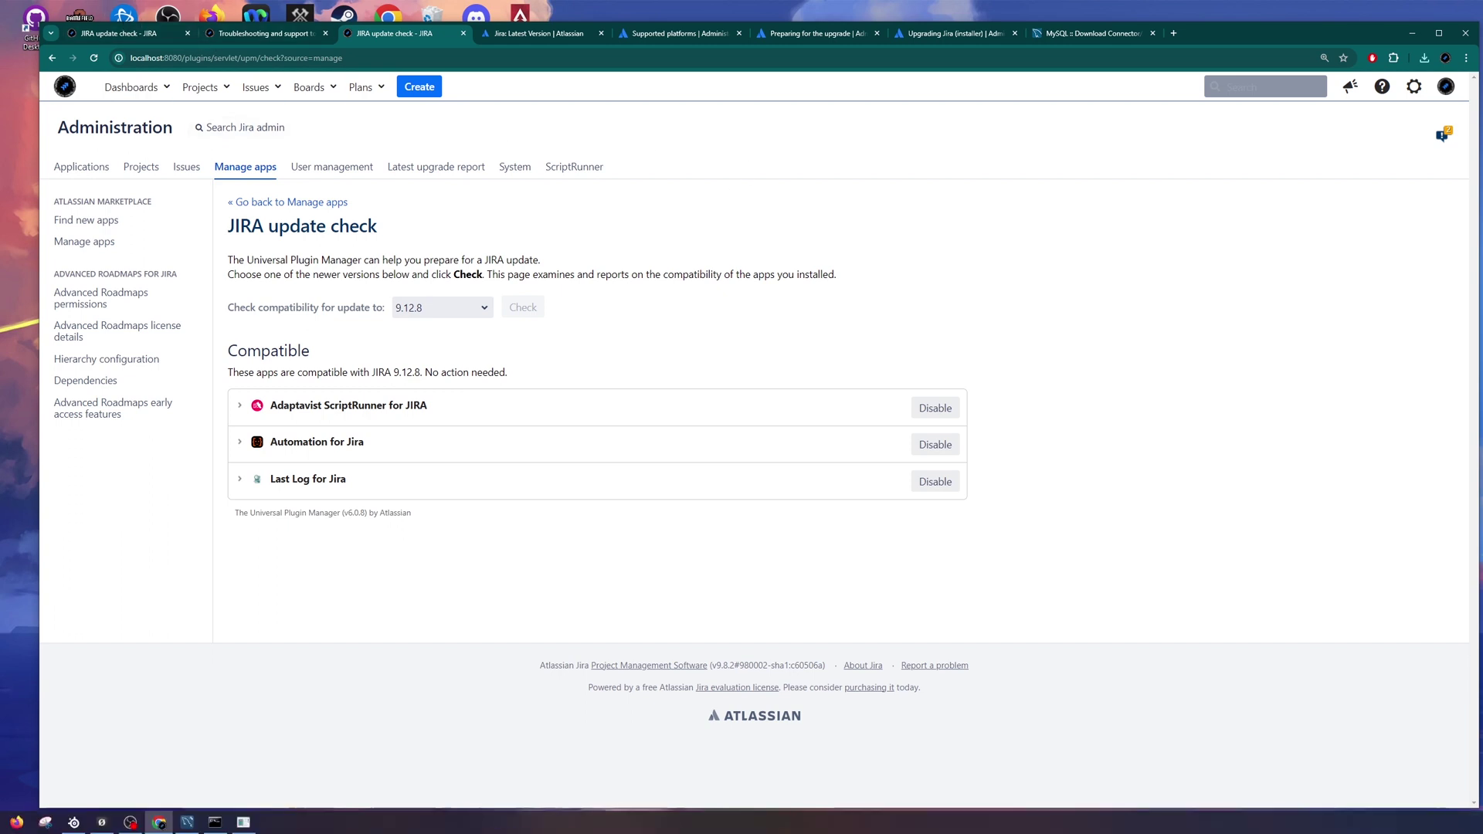
{"action": "left_click", "coordinate": [215, 822]}
{"action": "type", "text": "stop-jira.bat"}
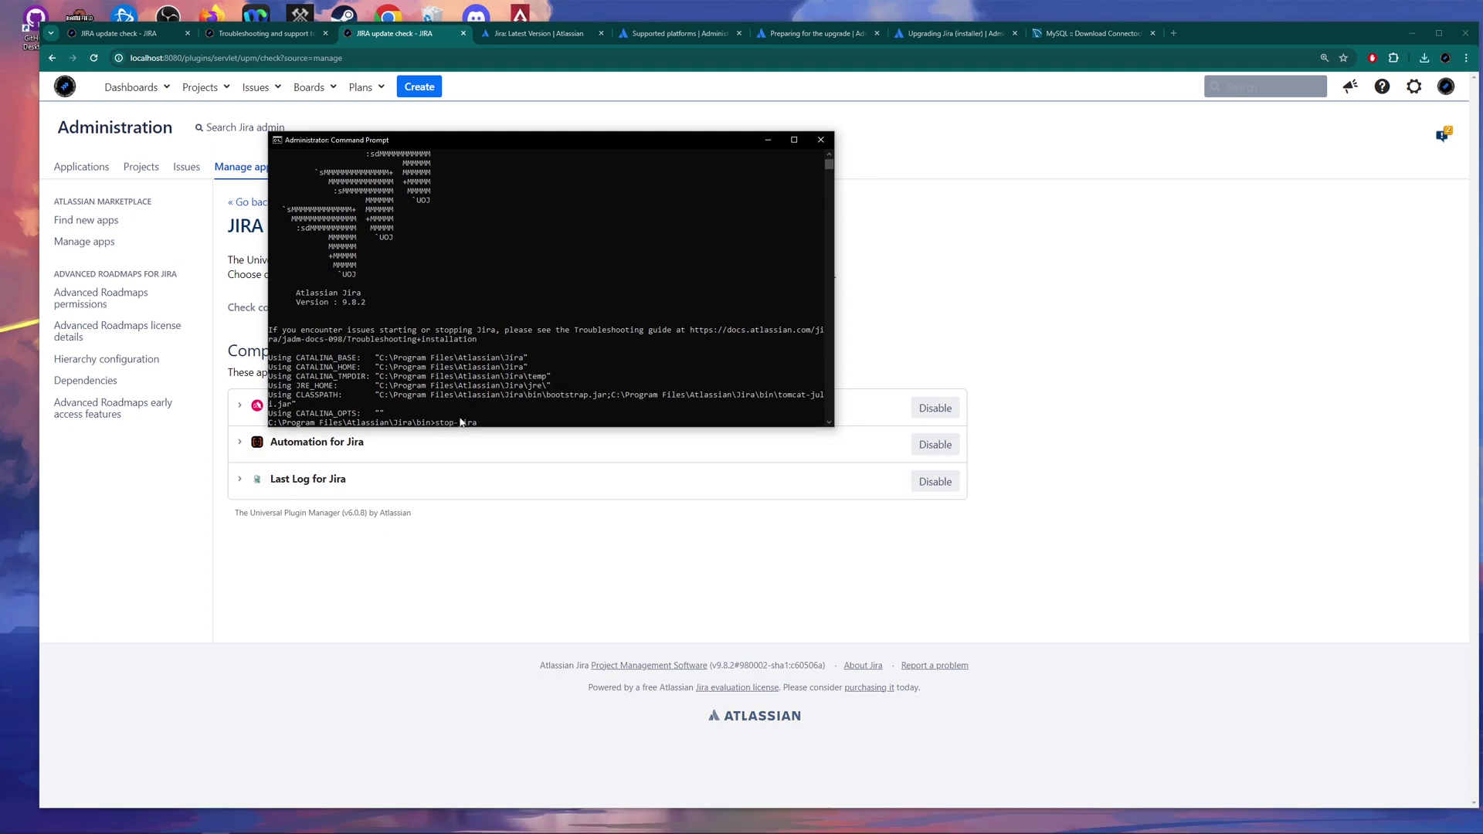
{"action": "key", "text": "Return"}
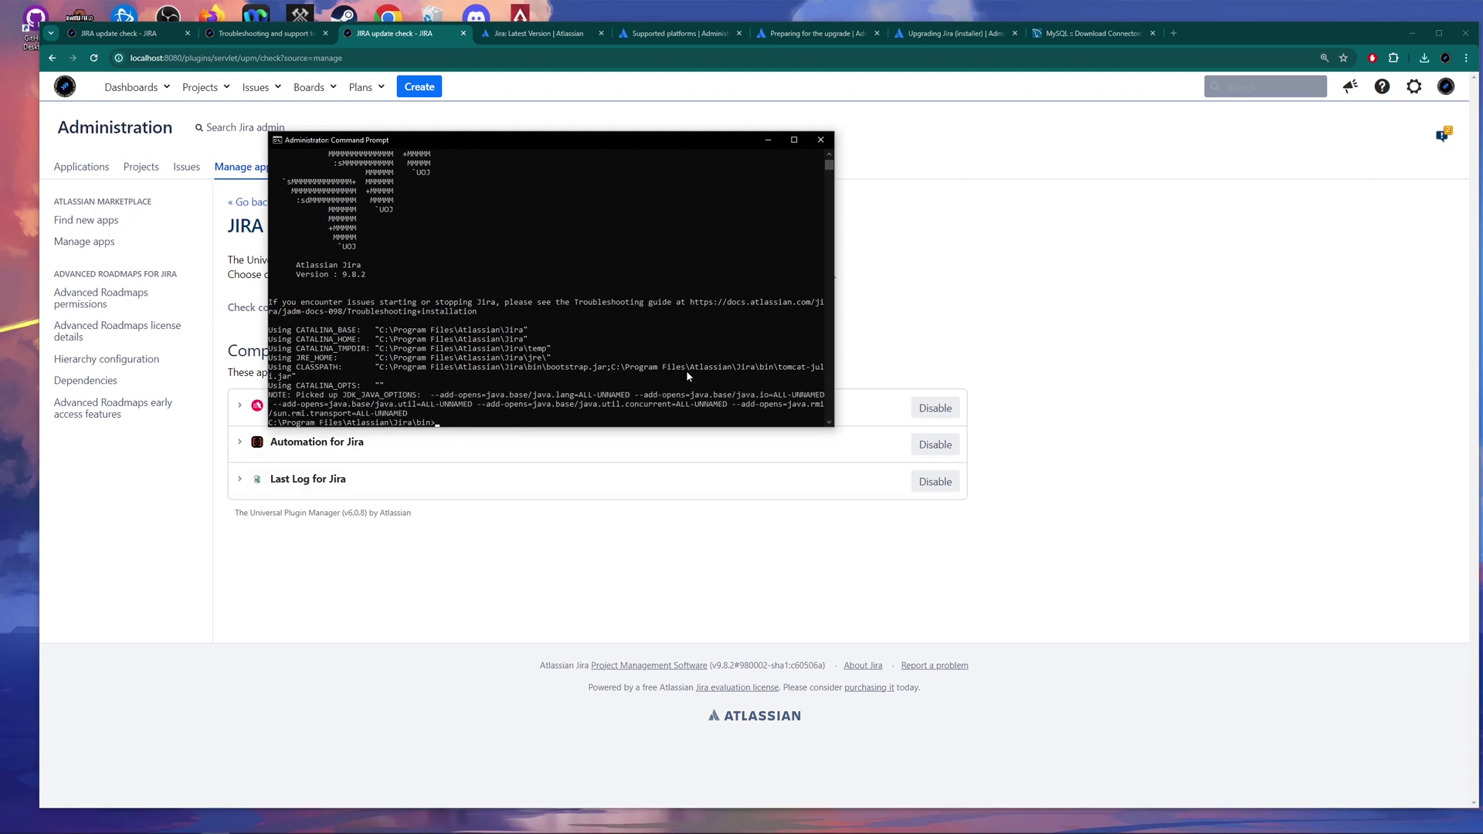
Load the Jira home page on localhost:8080 to check the shutdown, and close the two other Jira tabs.
{"action": "left_click", "coordinate": [872, 170]}
{"action": "left_click", "coordinate": [82, 90]}
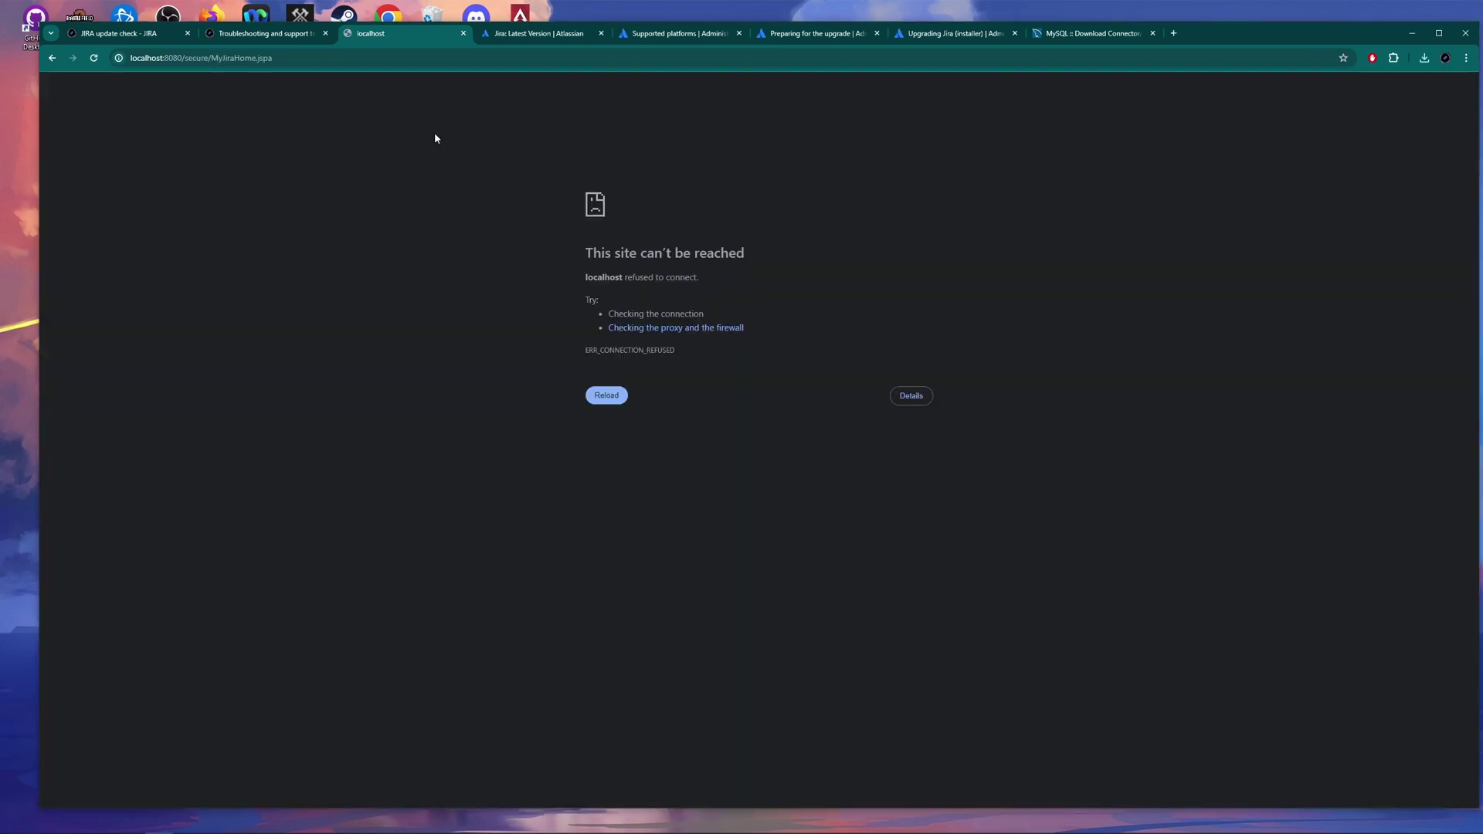
{"action": "left_click", "coordinate": [325, 33]}
{"action": "left_click", "coordinate": [187, 33]}
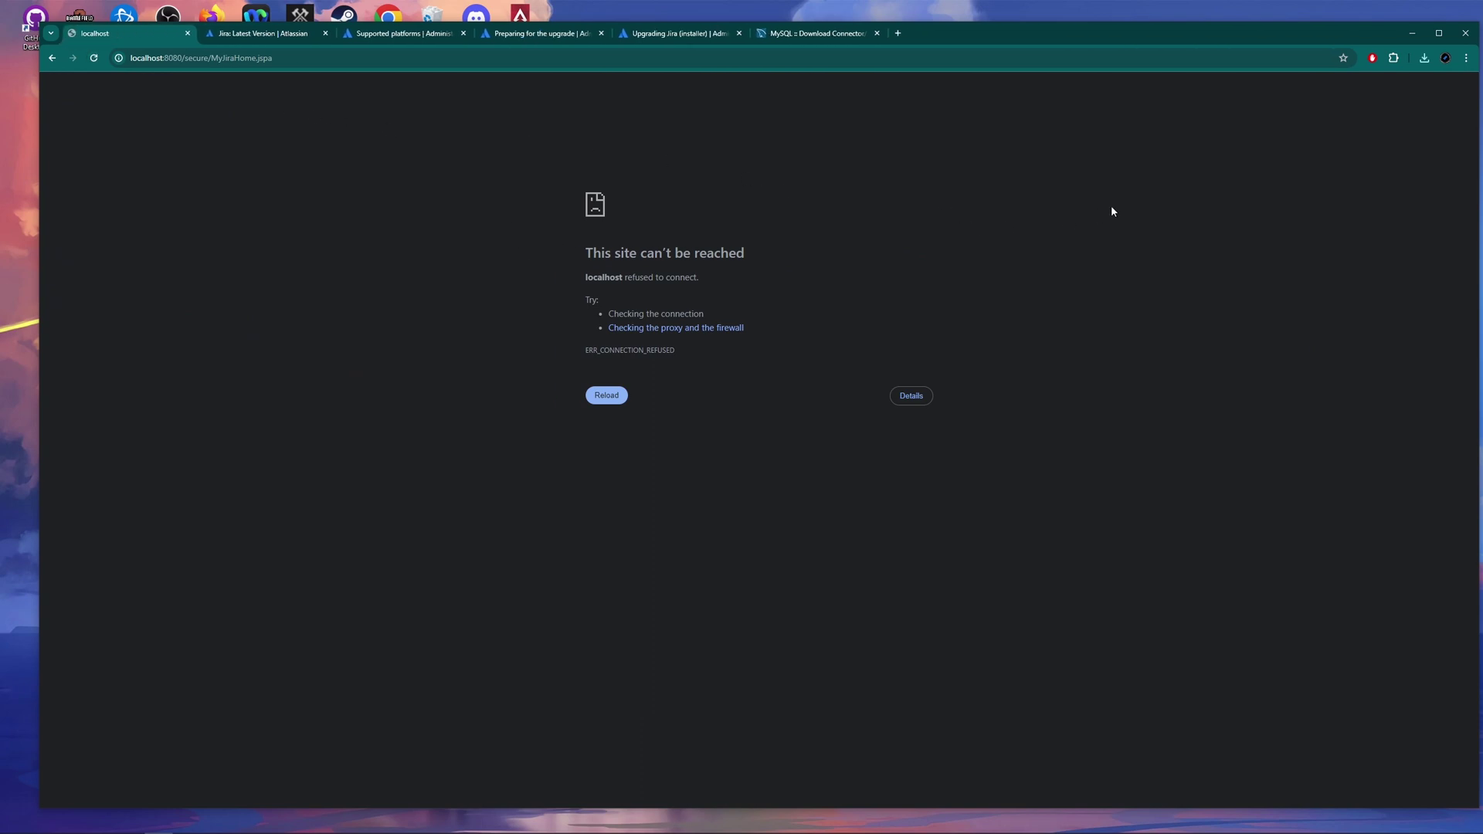
{"action": "key", "text": "F5"}
Minimize the browser and close the Tomcat console window.
{"action": "left_click", "coordinate": [1412, 33]}
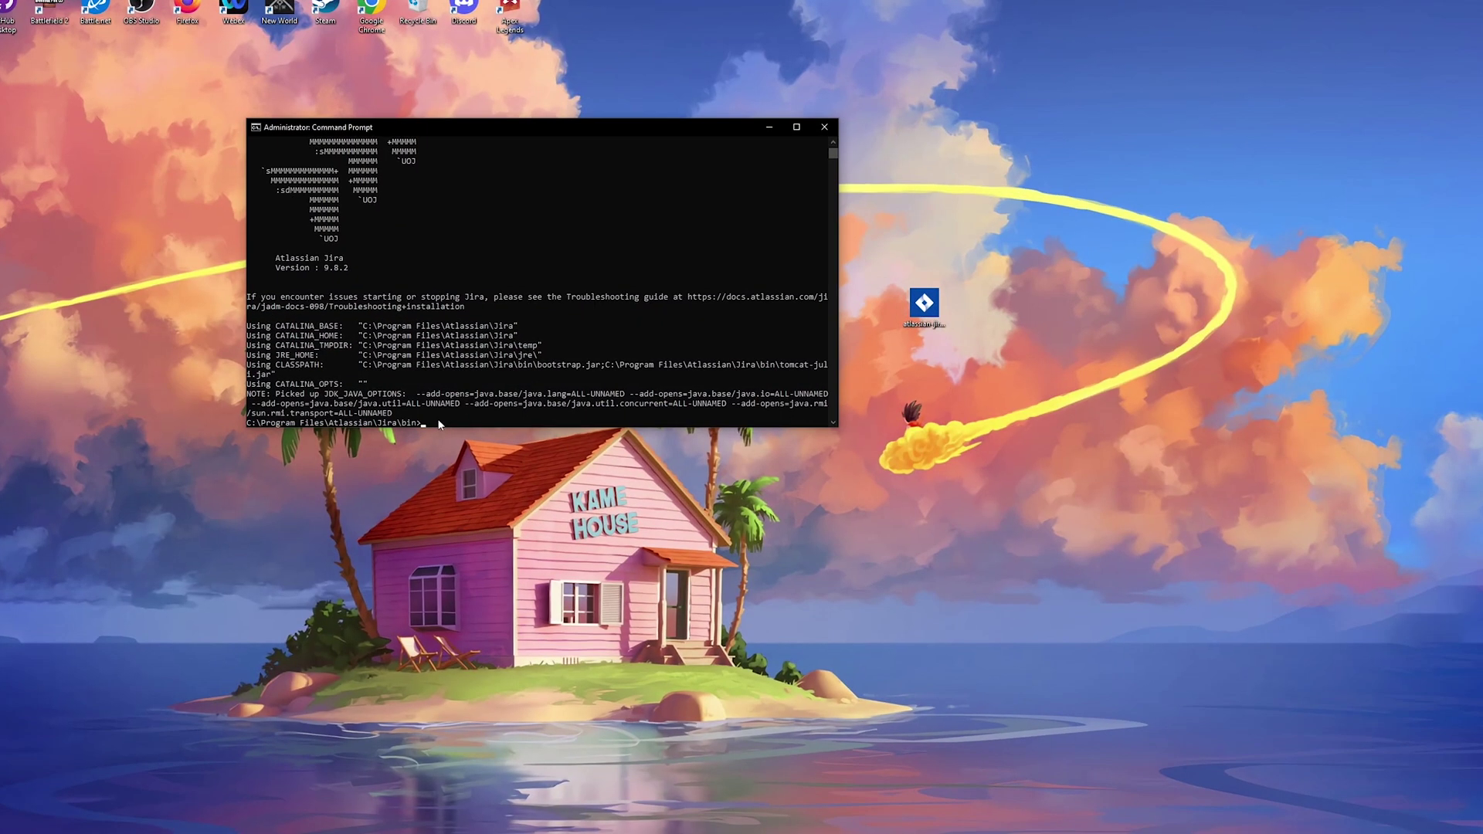
{"action": "left_click", "coordinate": [452, 422]}
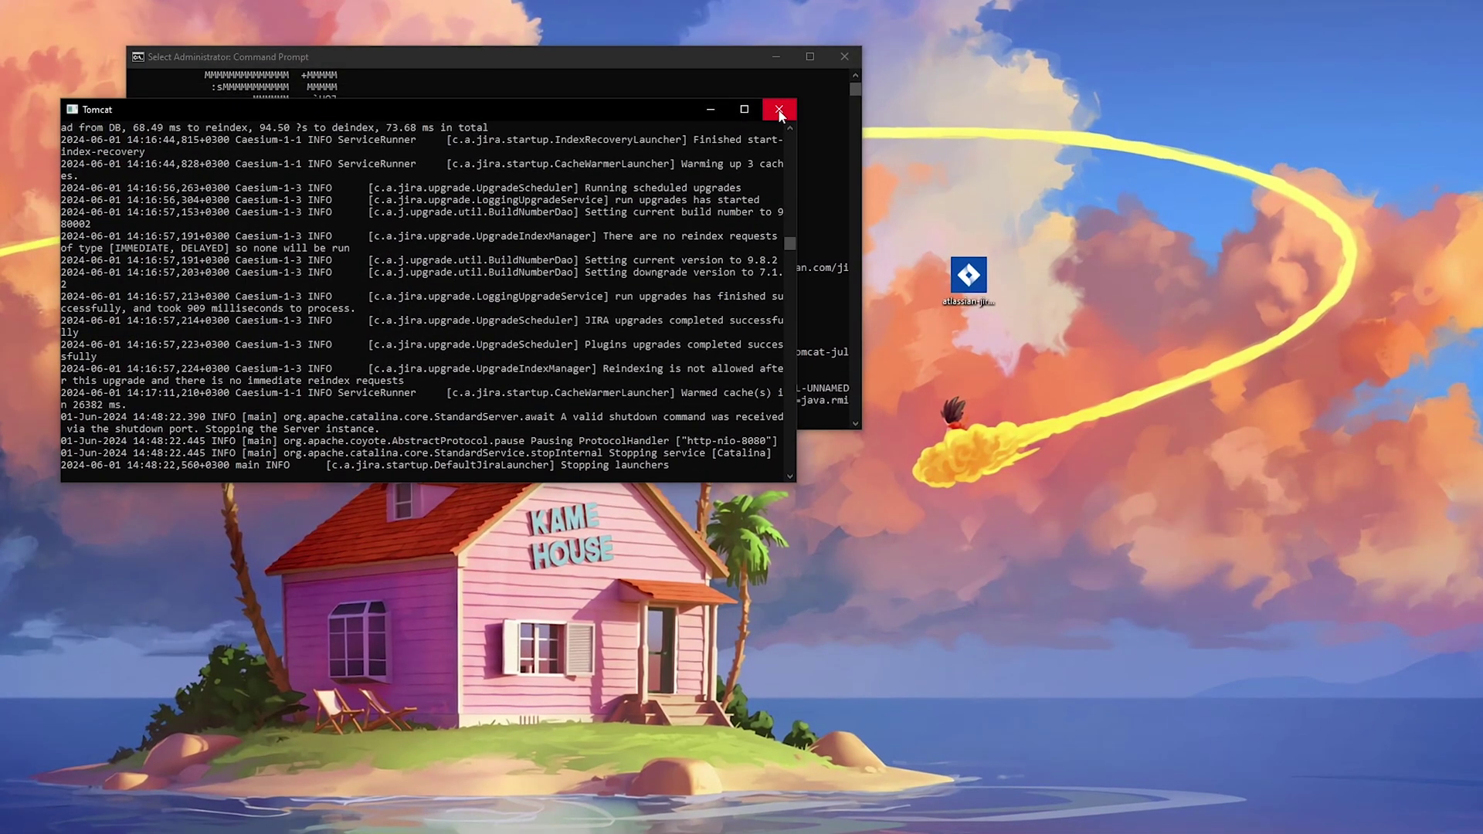
{"action": "left_click", "coordinate": [771, 108]}
Move the Command Prompt up two directory levels from Jira's bin folder to C:\Program Files\Atlassian using cd ..
{"action": "left_click", "coordinate": [395, 421]}
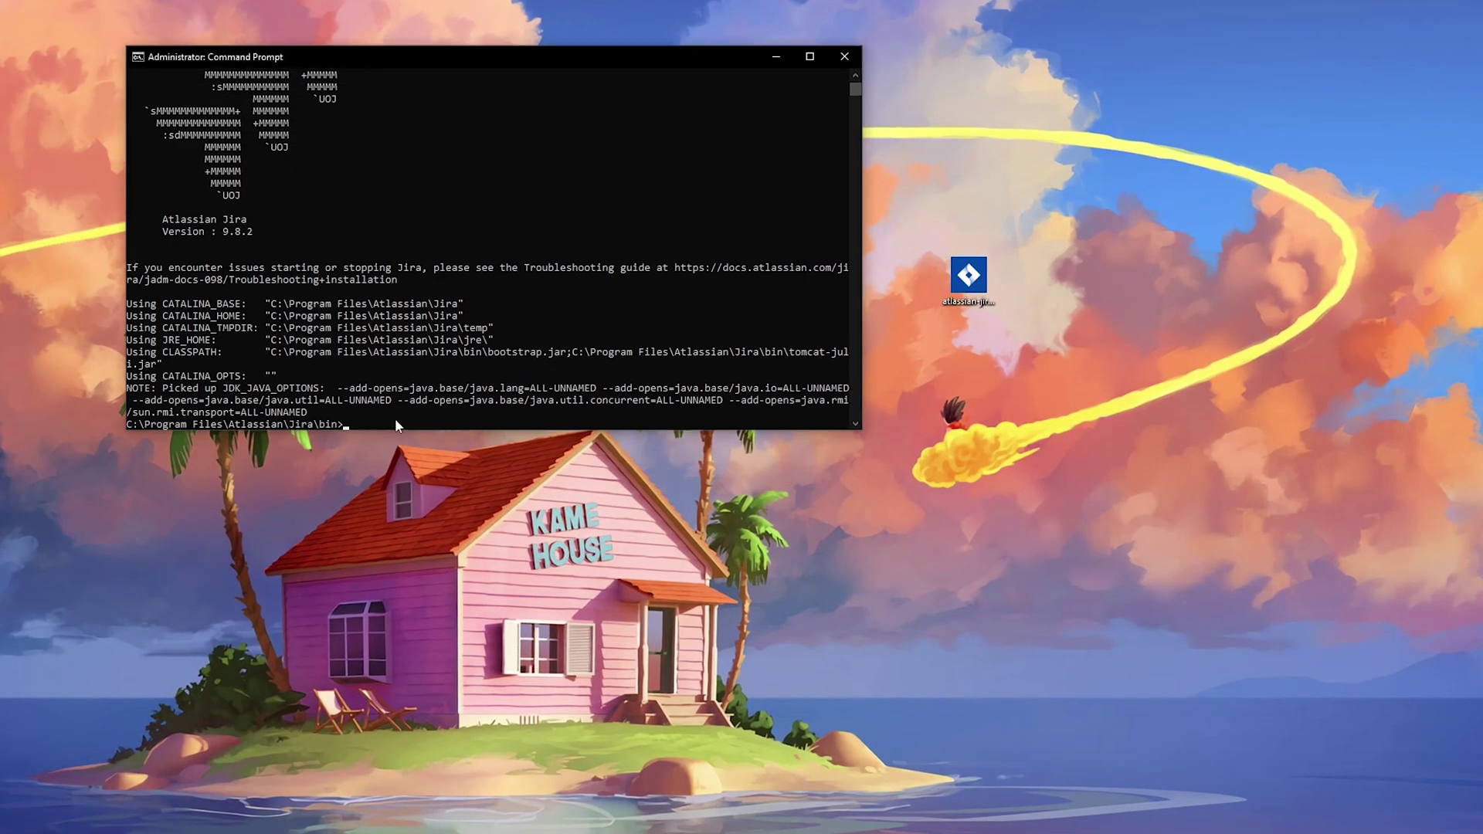
{"action": "type", "text": "cd .."}
{"action": "key", "text": "Return"}
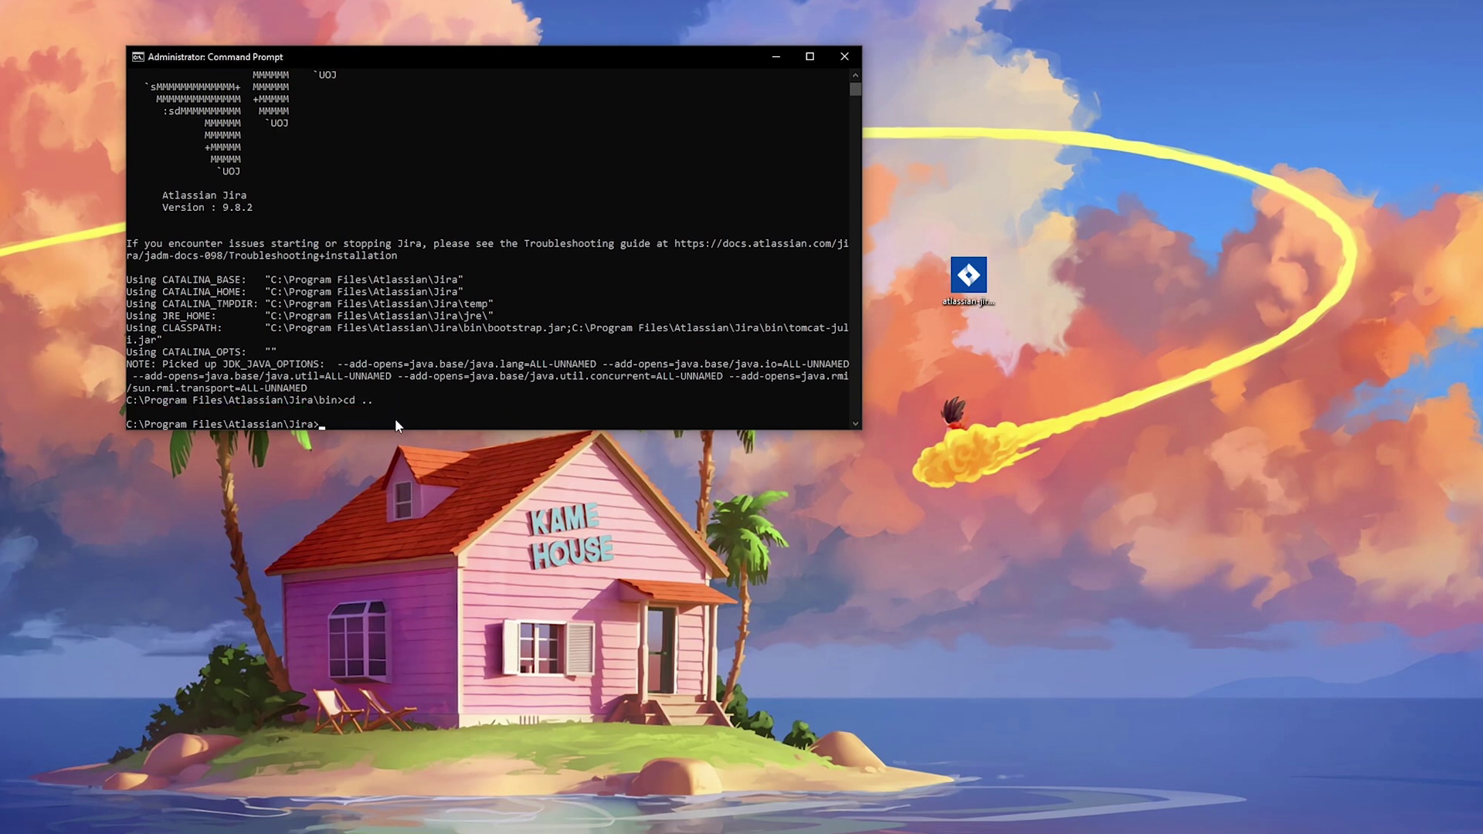
{"action": "type", "text": "cd .."}
{"action": "key", "text": "Return"}
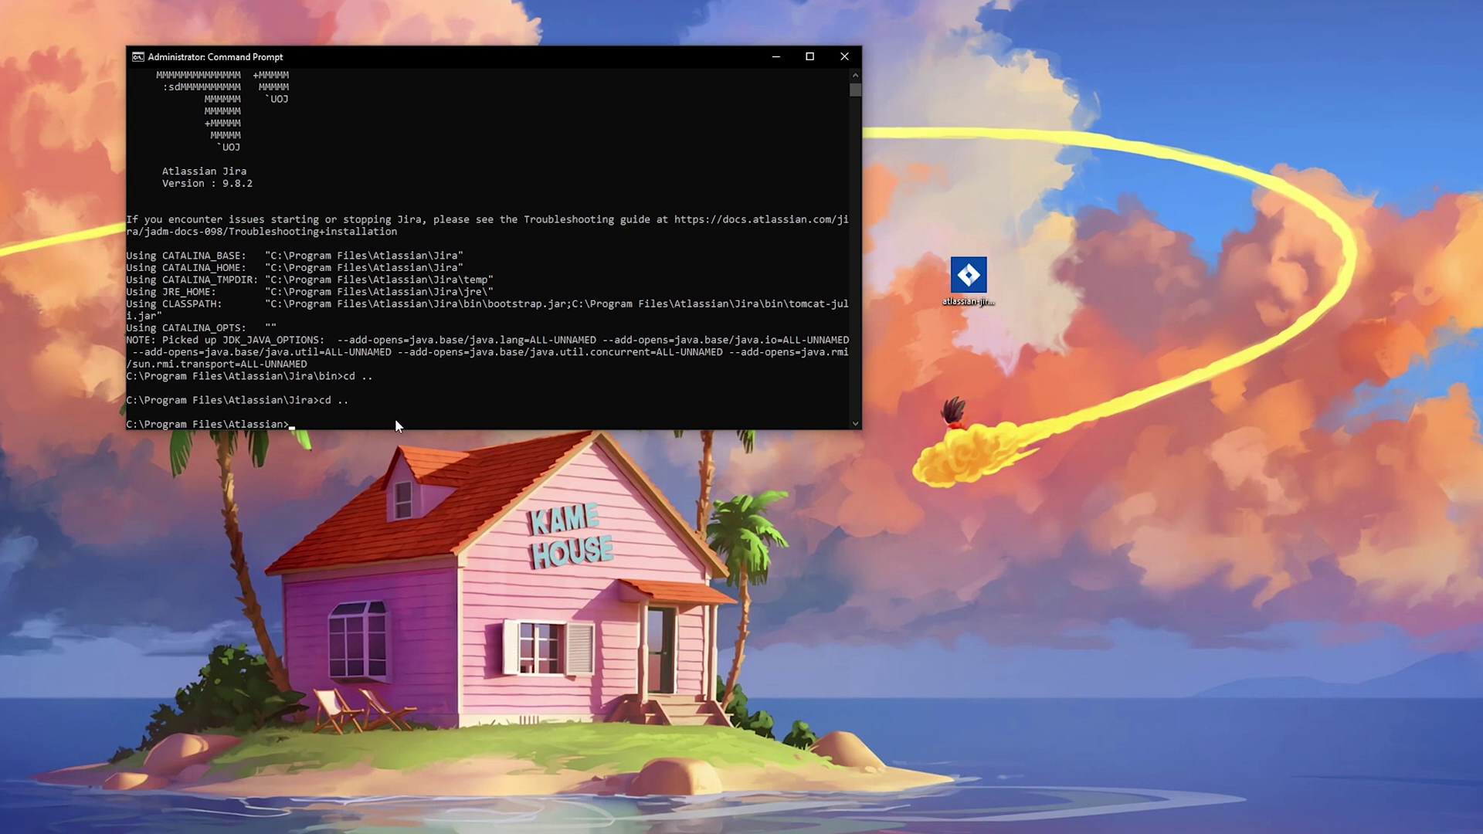
Move the Command Prompt up to C:\Program Files using cd .., and launch the Jira Software 9.12.8 installer from the desktop as administrator.
{"action": "type", "text": "cd .."}
{"action": "key", "text": "Return"}
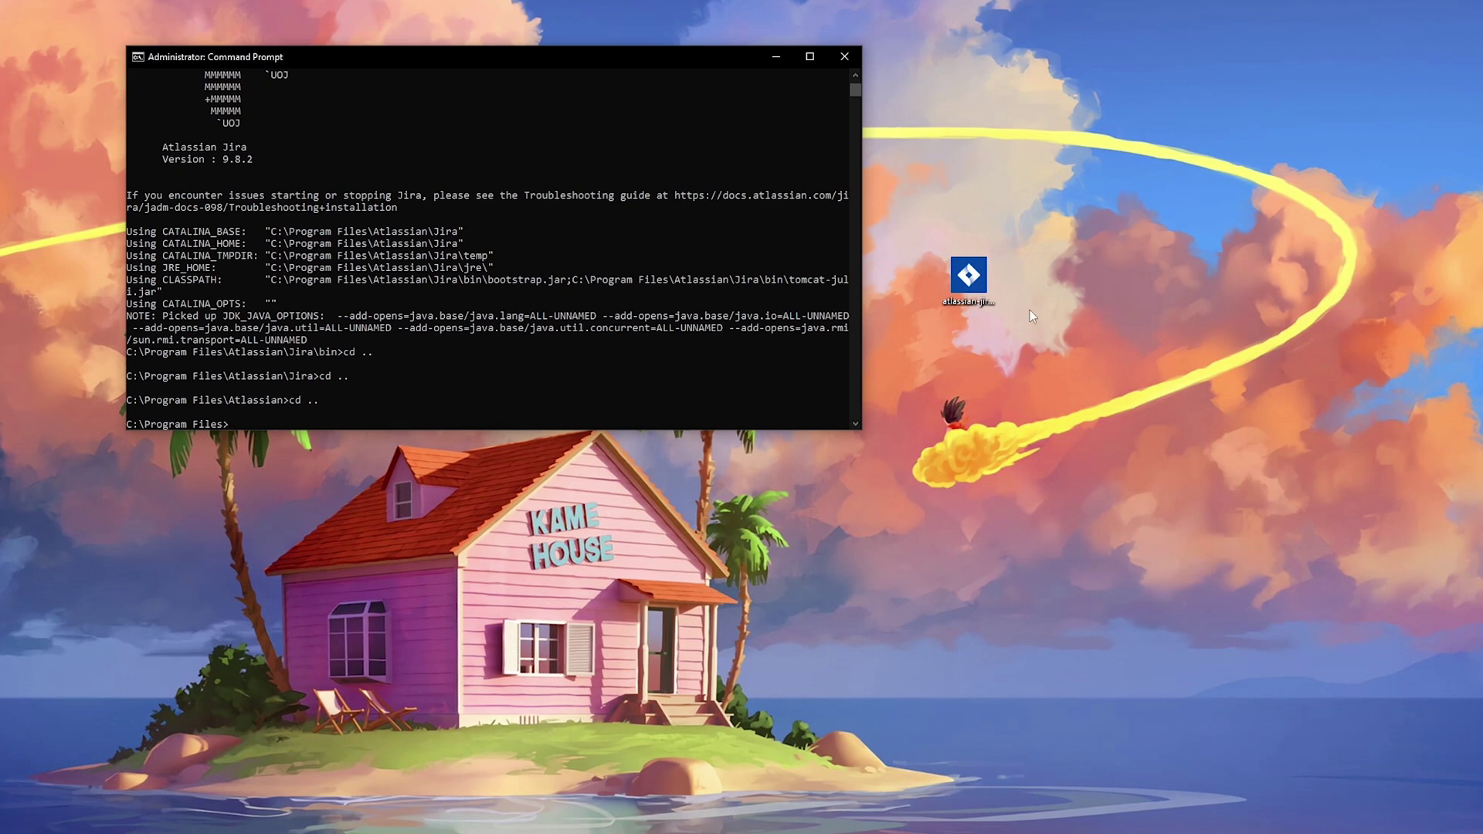
{"action": "left_click", "coordinate": [969, 278]}
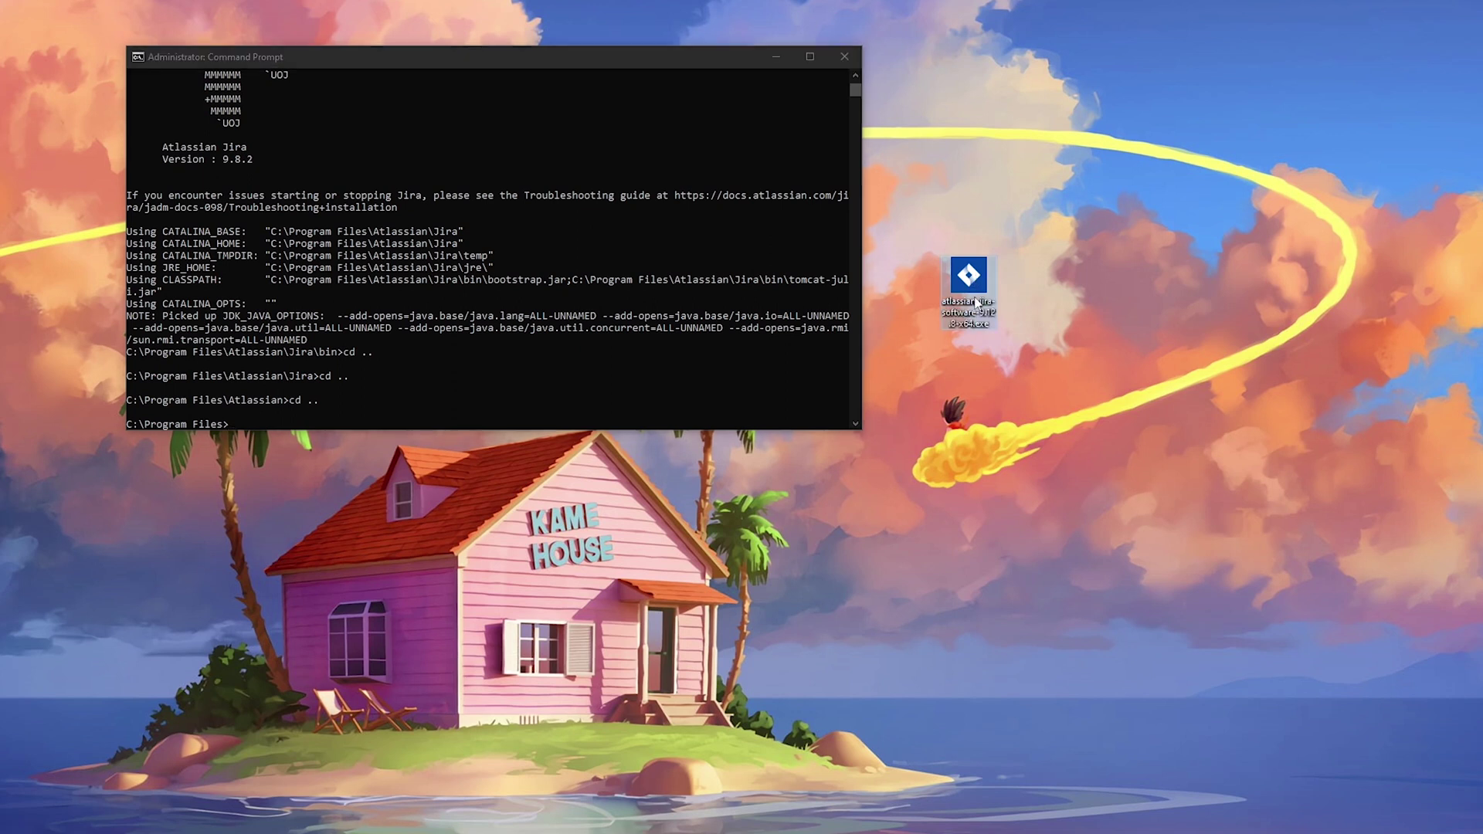
{"action": "mouse_move", "coordinate": [970, 277]}
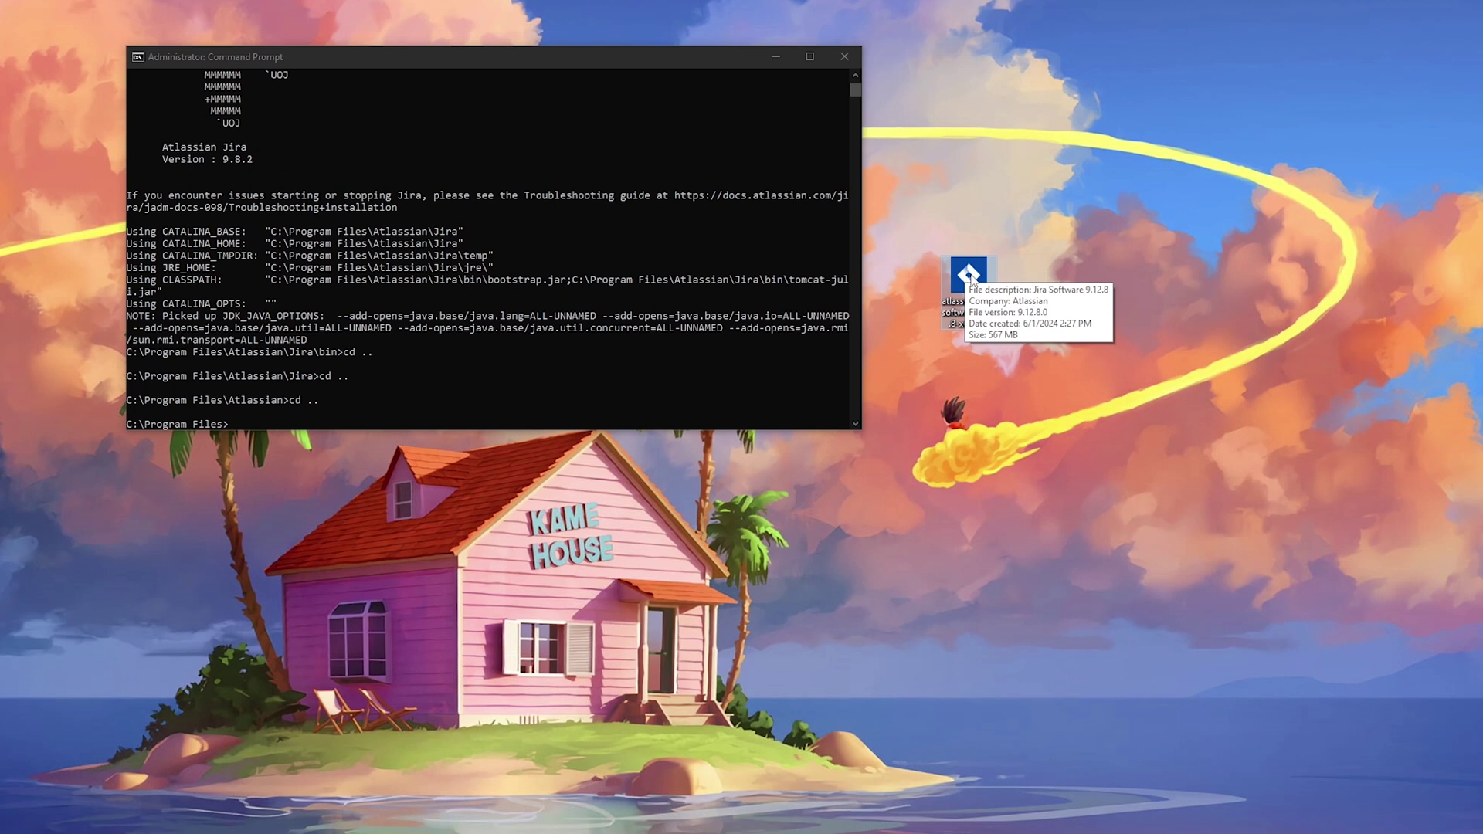
{"action": "right_click", "coordinate": [972, 280]}
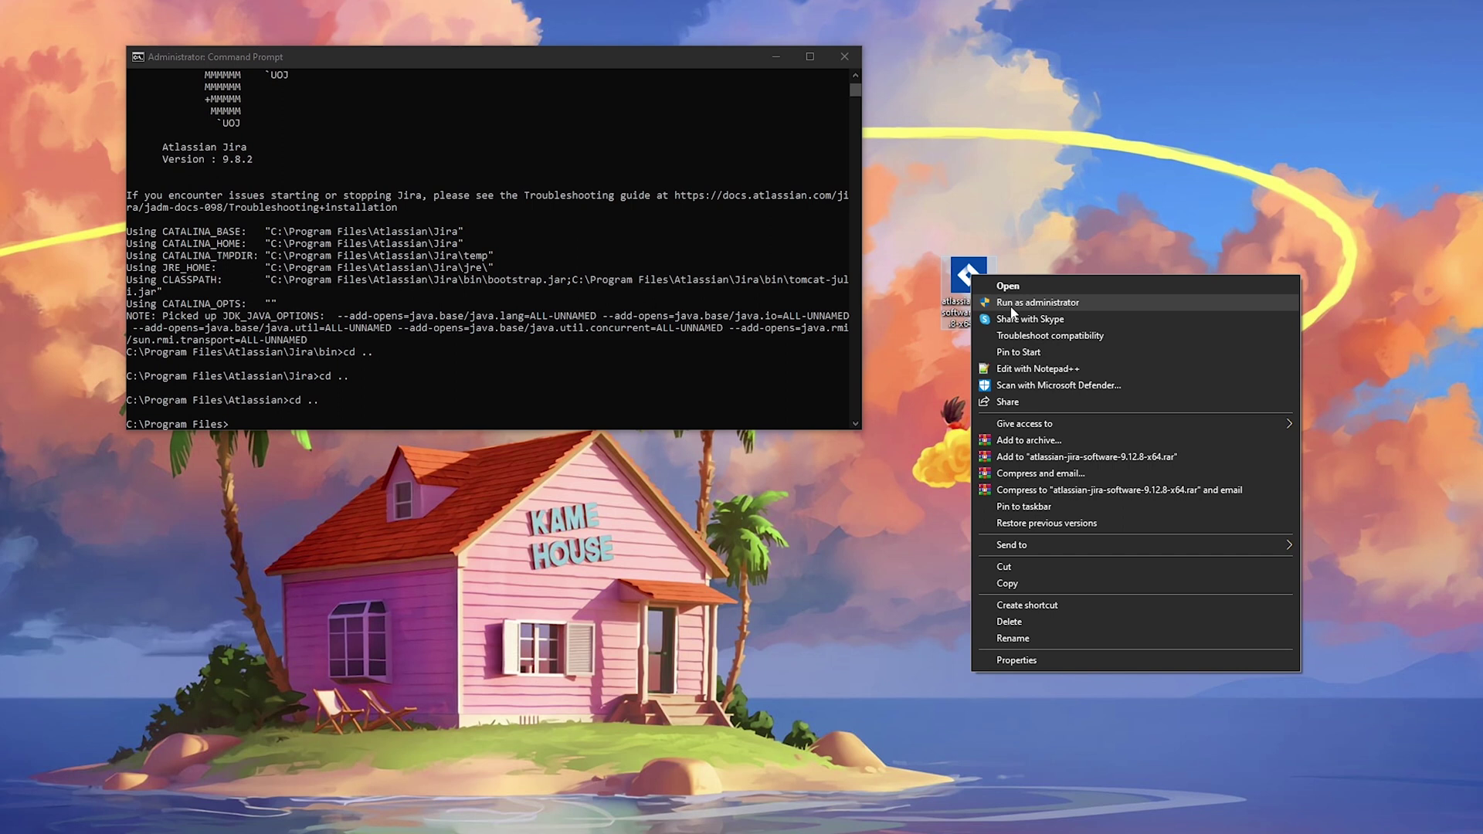
{"action": "left_click", "coordinate": [1011, 306]}
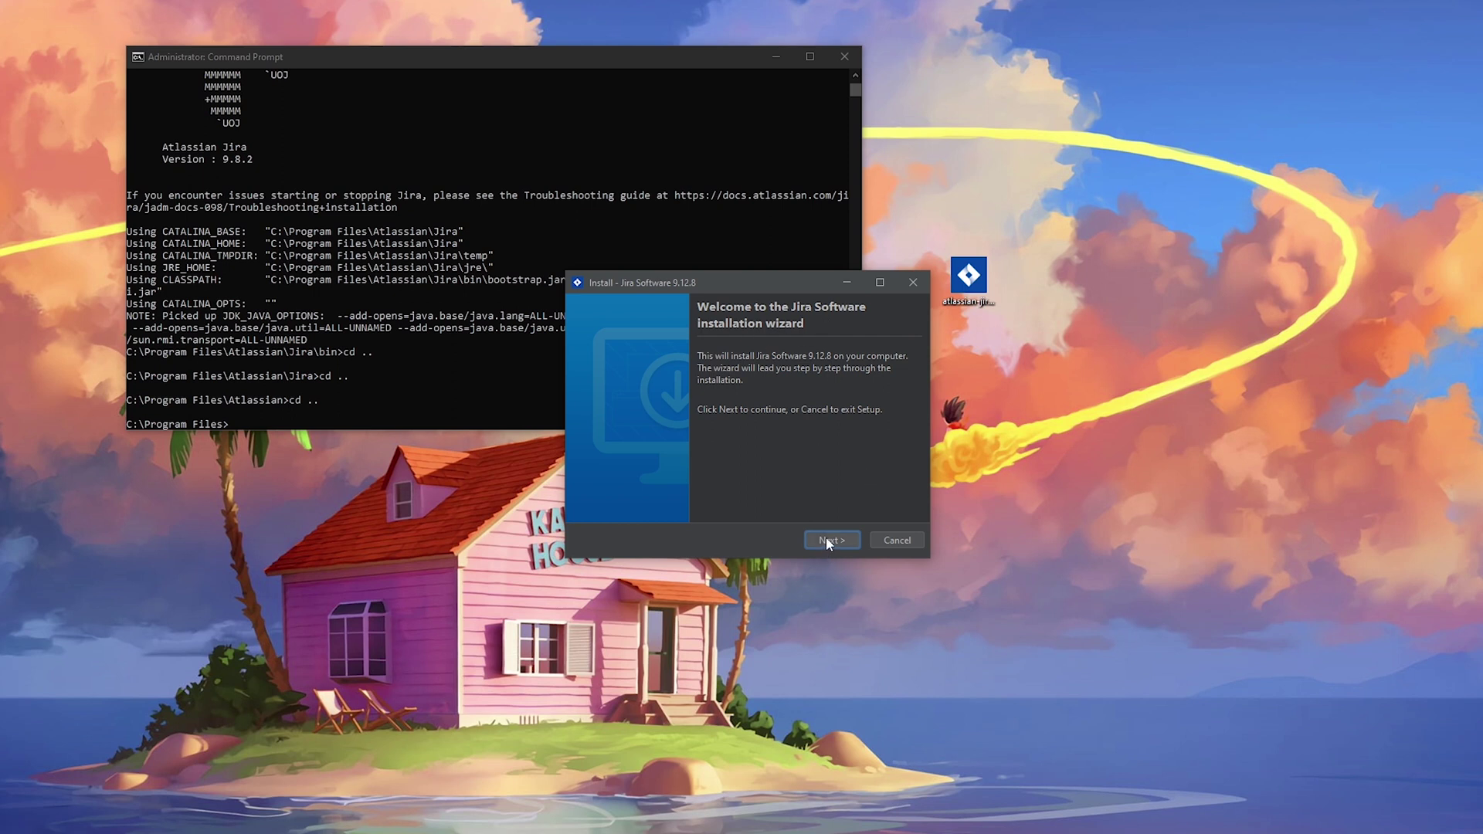
Enlarge the installer window and continue to the upgrade checklist with Back up Jira home directory kept enabled.
{"action": "left_click_drag", "start_coordinate": [788, 283], "coordinate": [762, 256]}
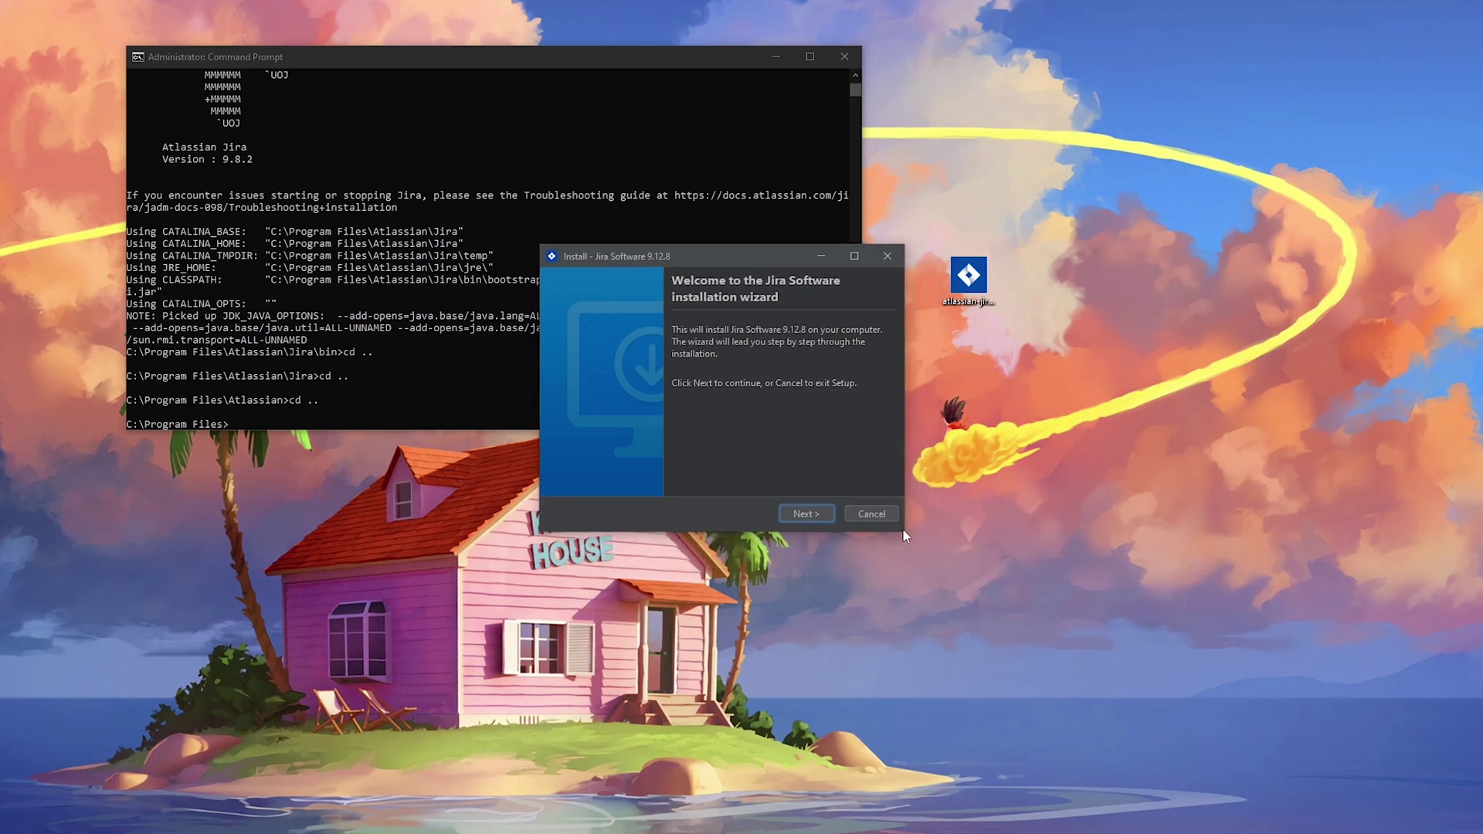
{"action": "left_click_drag", "start_coordinate": [907, 535], "coordinate": [1210, 705]}
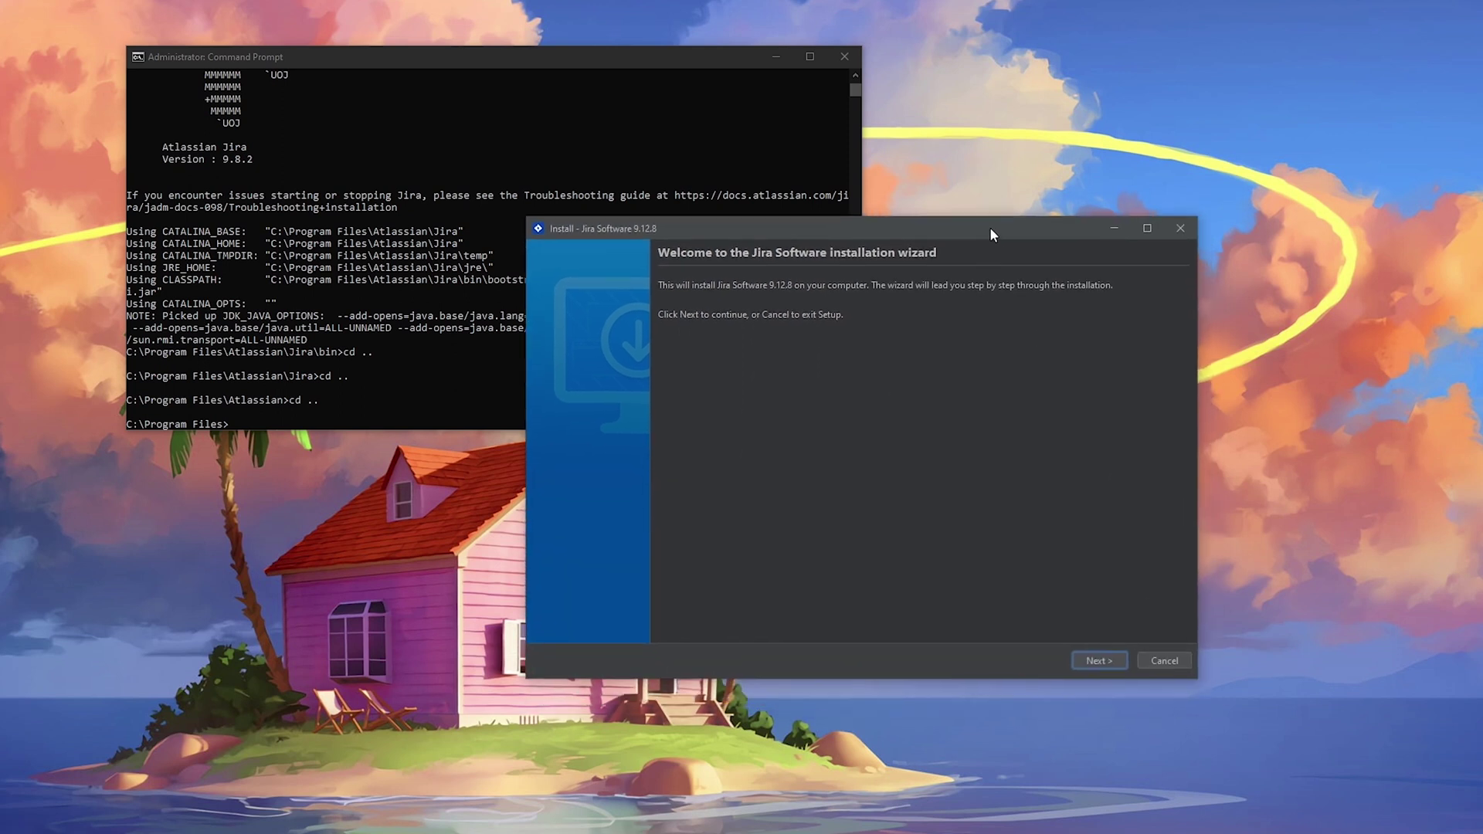
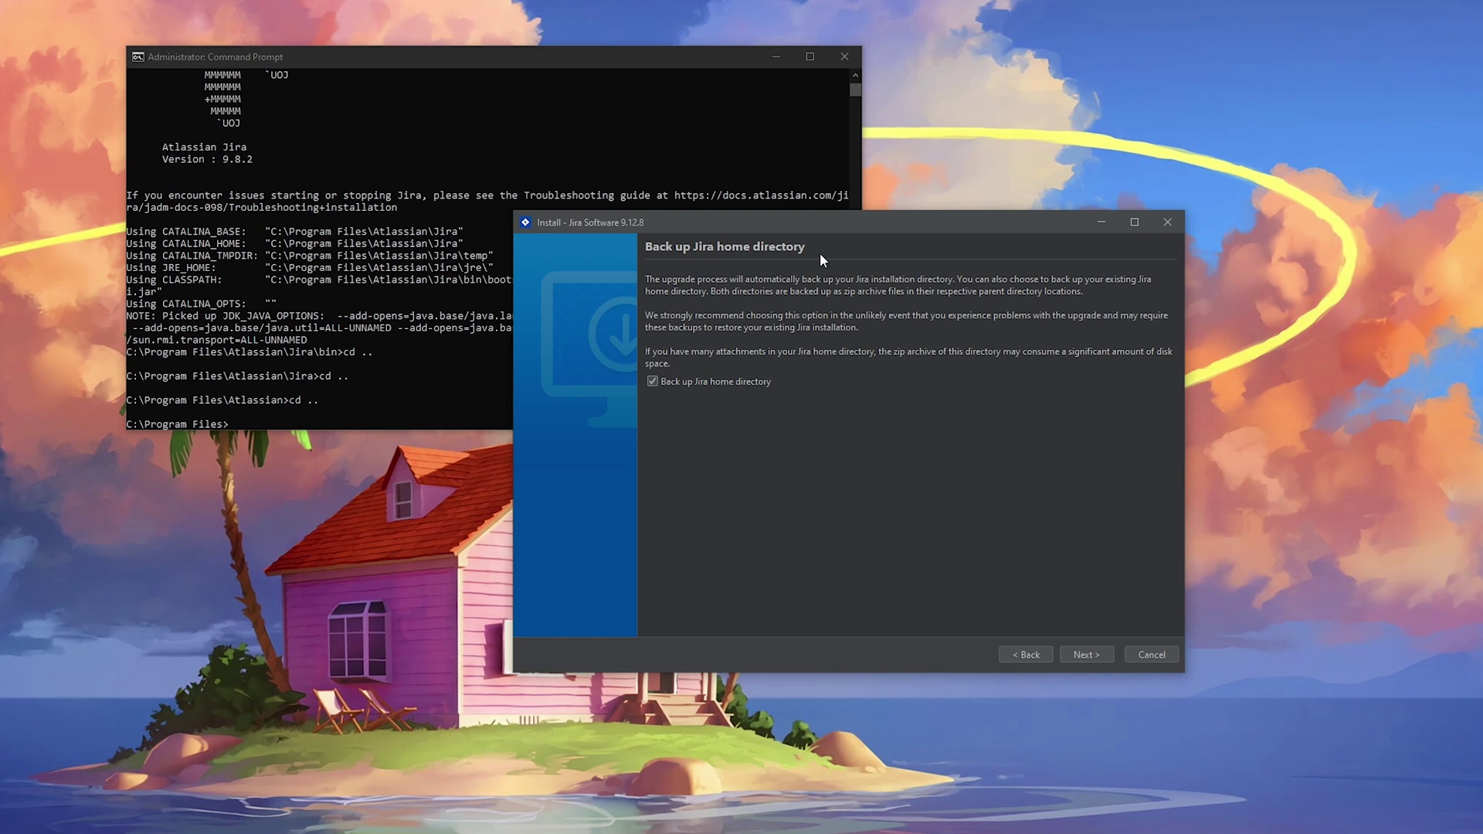
{"action": "left_click_drag", "start_coordinate": [816, 224], "coordinate": [776, 215]}
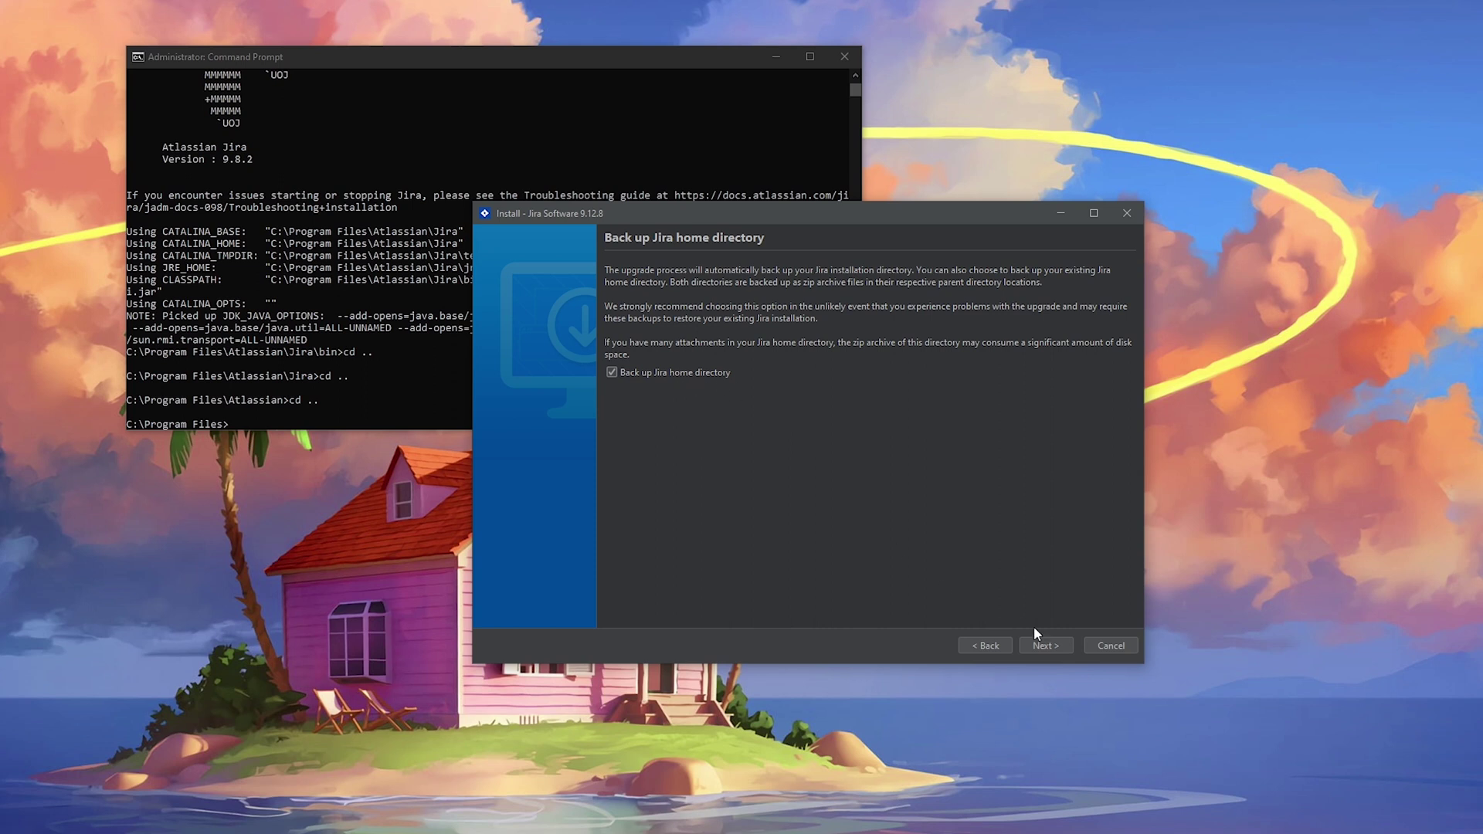
{"action": "left_click", "coordinate": [1047, 647]}
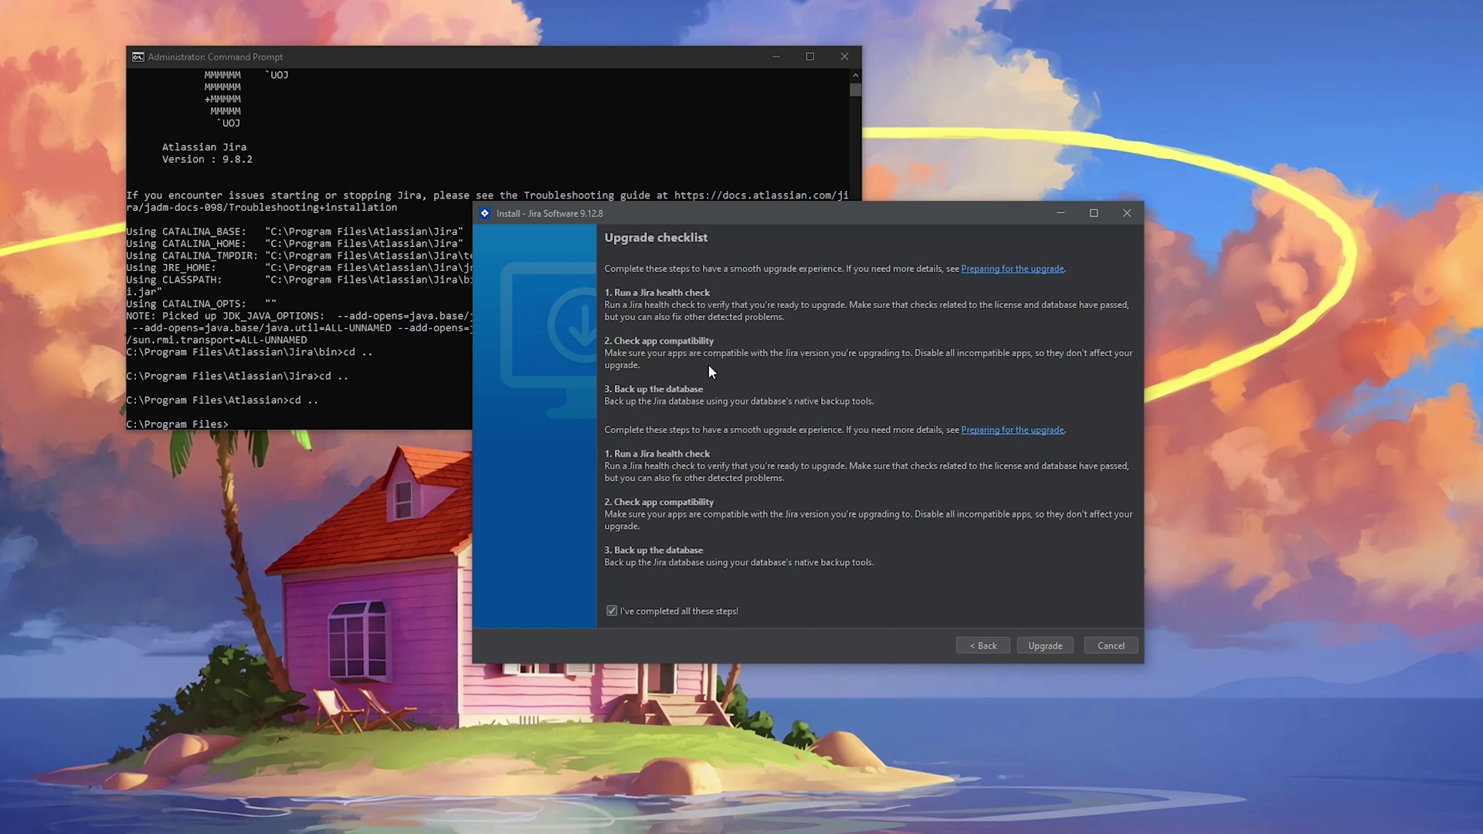
Confirm the upgrade checklist as completed, run the upgrade, and finish the wizard with Start Jira Software 9.12.8 now left off.
{"action": "left_click_drag", "start_coordinate": [850, 214], "coordinate": [831, 222]}
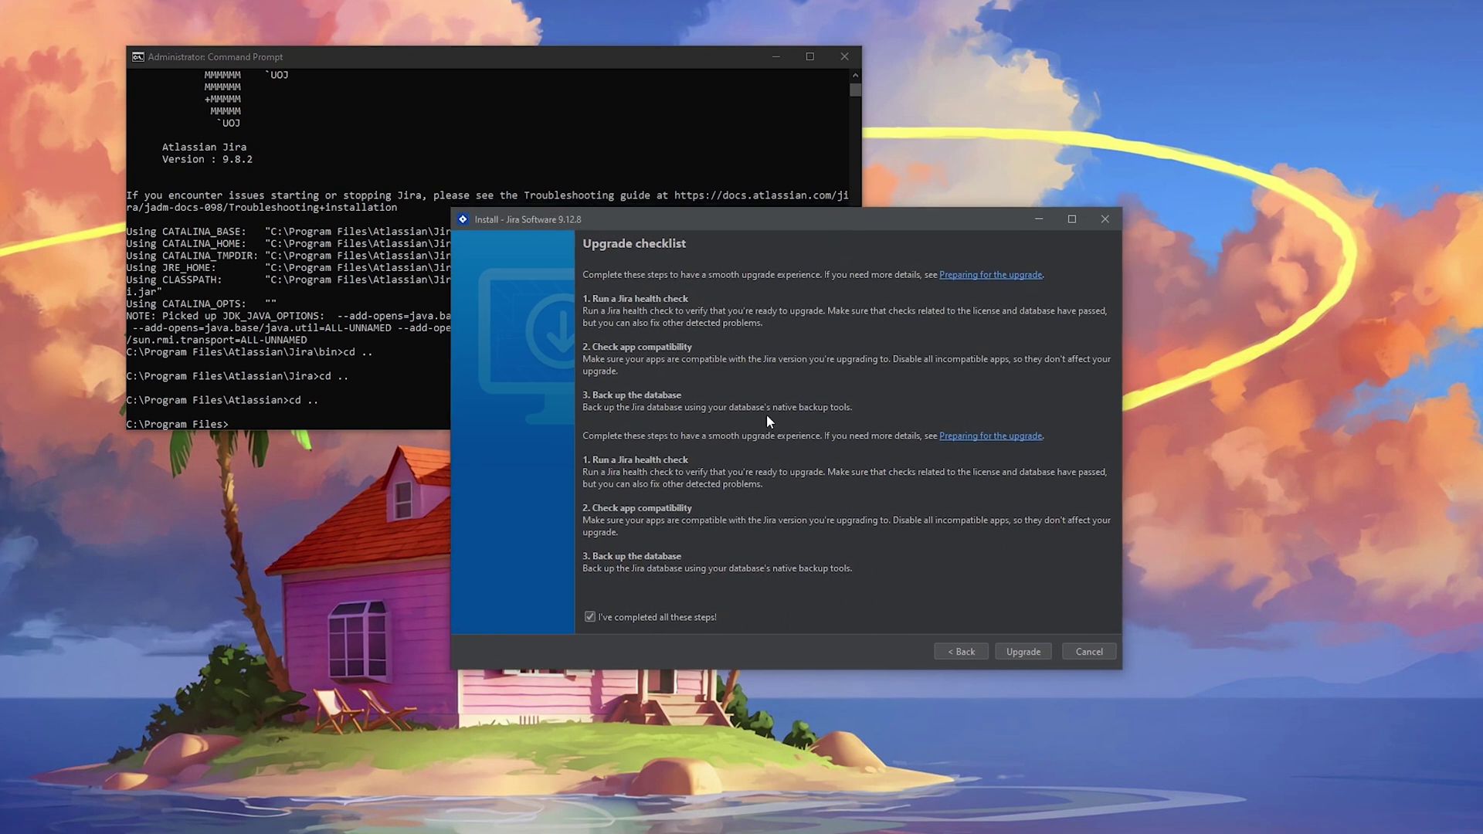
{"action": "left_click", "coordinate": [591, 618]}
{"action": "left_click", "coordinate": [1020, 653]}
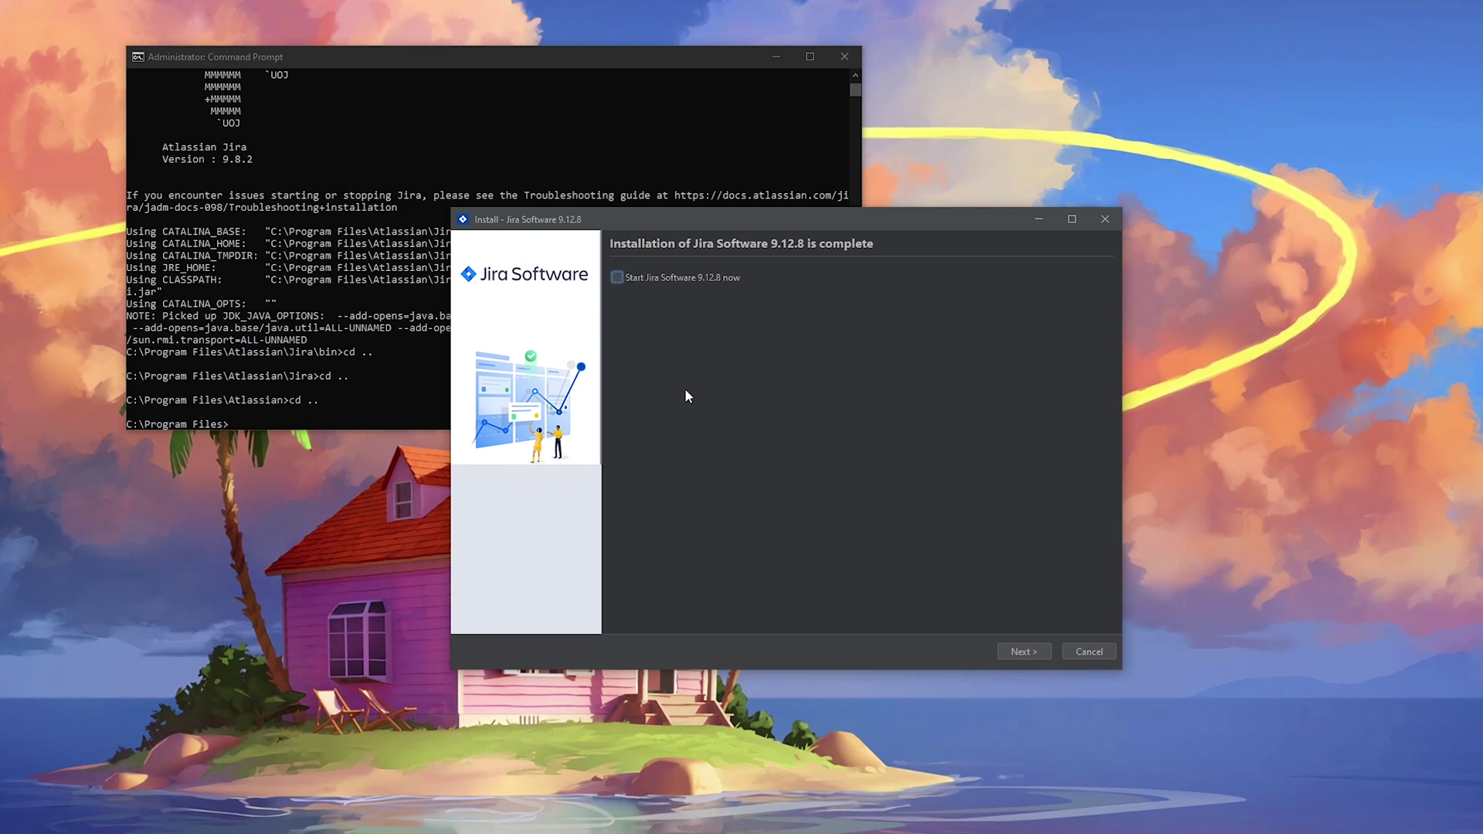
{"action": "left_click", "coordinate": [1024, 651]}
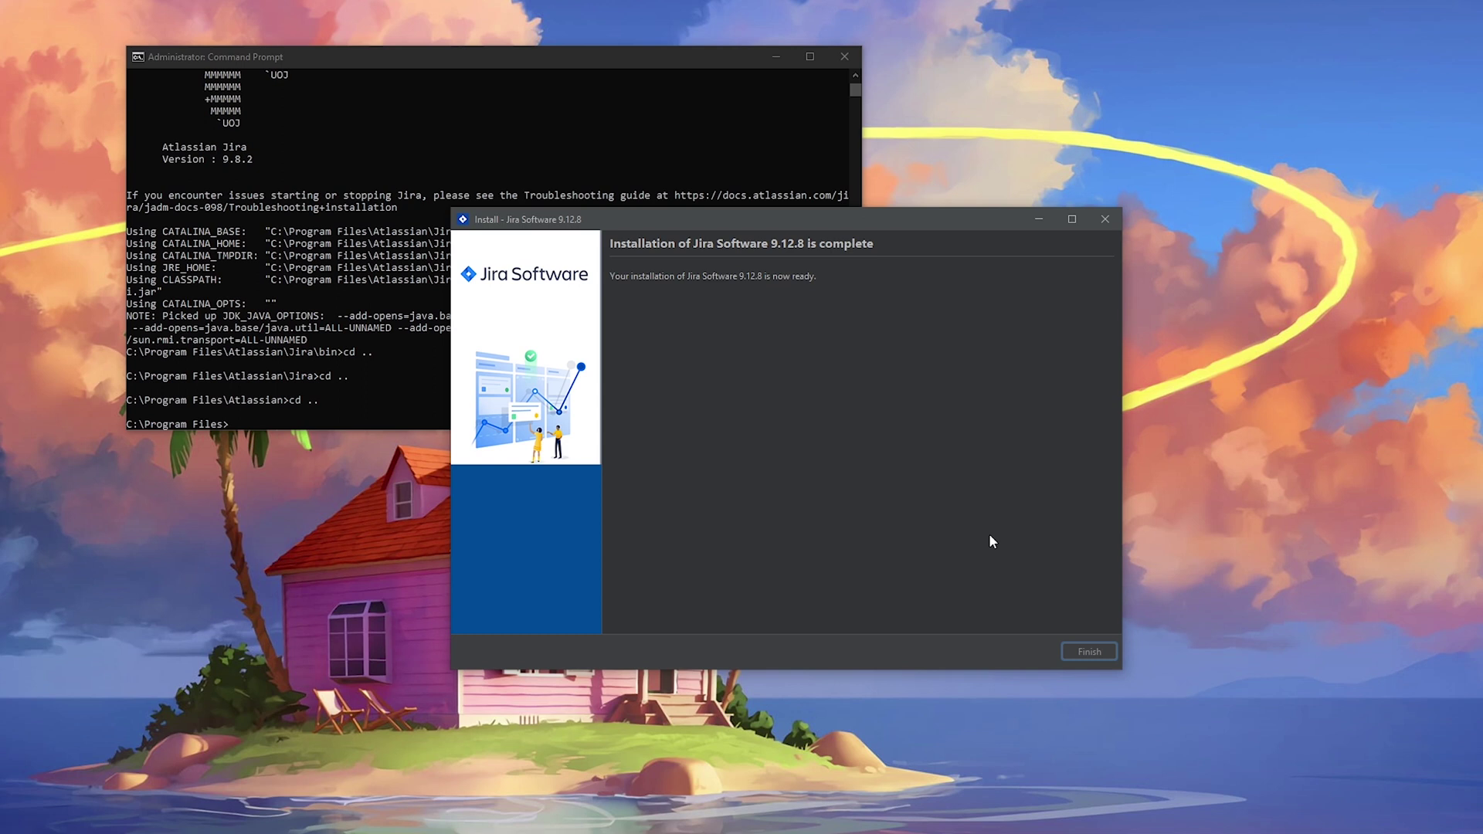
{"action": "key", "text": "Return"}
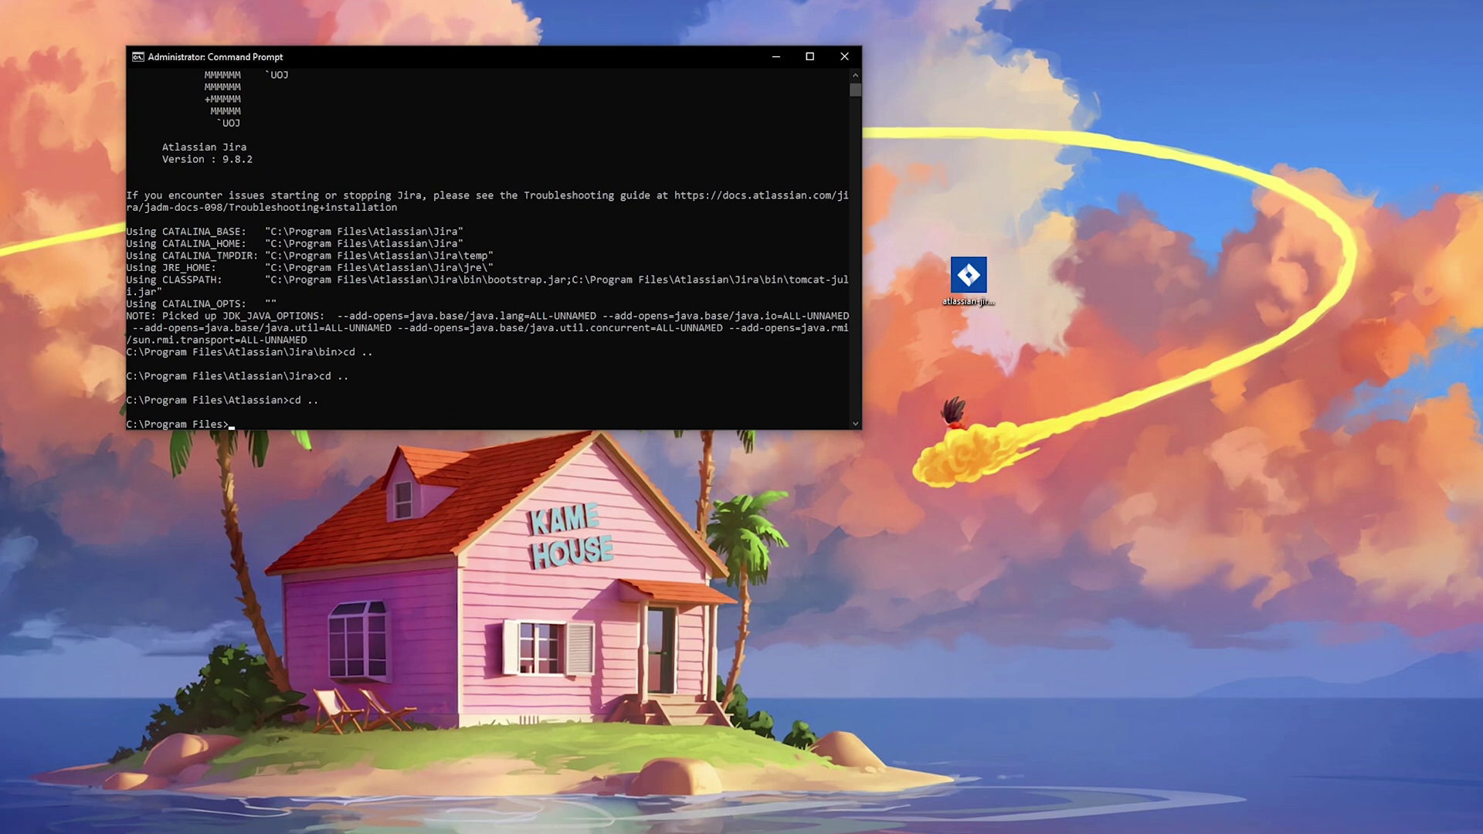
Switch to File Explorer and check the Atlassian and Application Data folders for the Jira-9.8.2-back.zip backups and 9.8.2-modifications.txt.
{"action": "key", "text": "alt+Tab"}
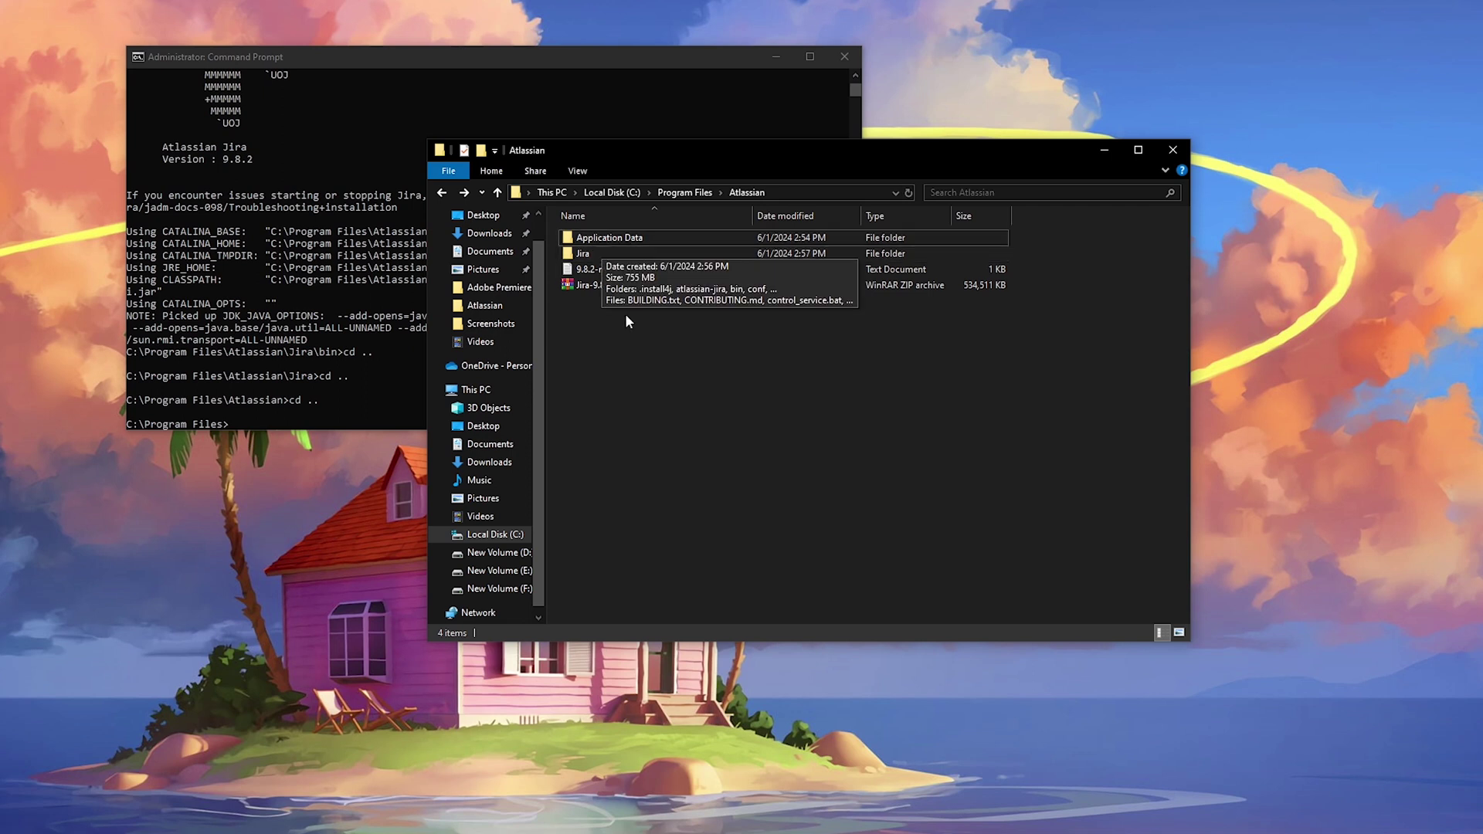
{"action": "left_click_drag", "start_coordinate": [604, 301], "coordinate": [579, 280]}
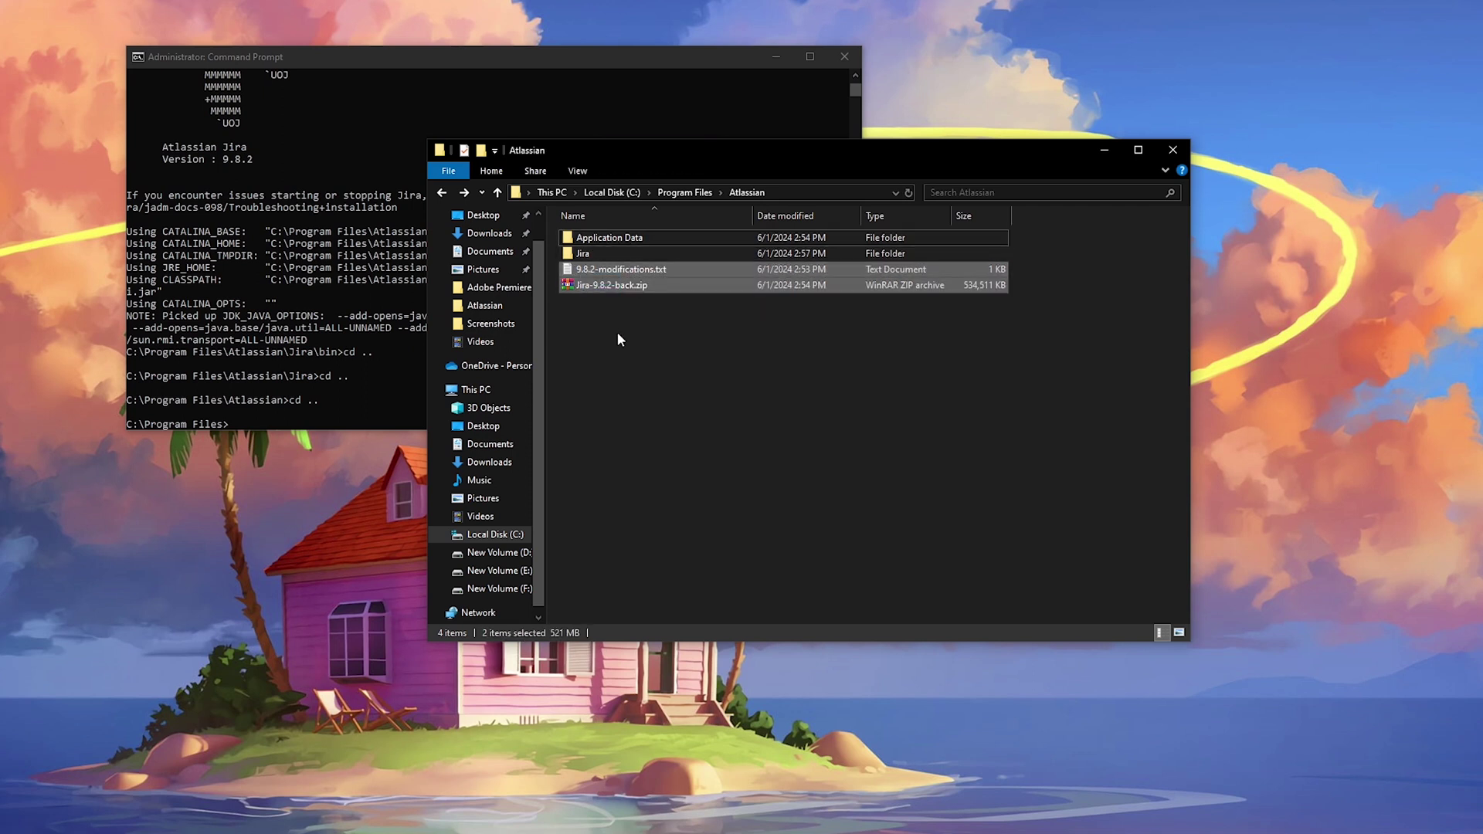
{"action": "left_click", "coordinate": [610, 285]}
{"action": "double_click", "coordinate": [611, 240]}
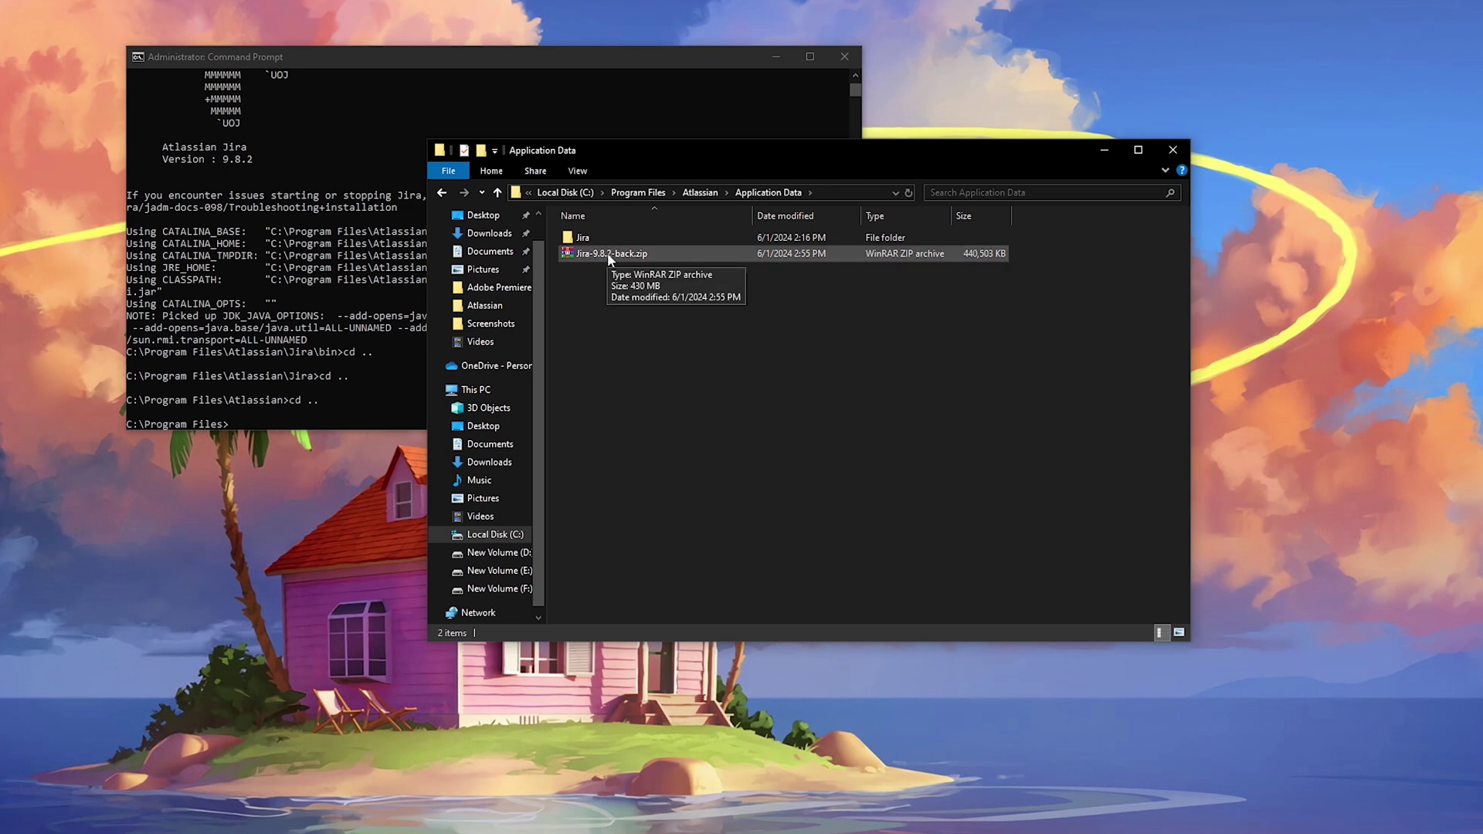
{"action": "double_click", "coordinate": [600, 236]}
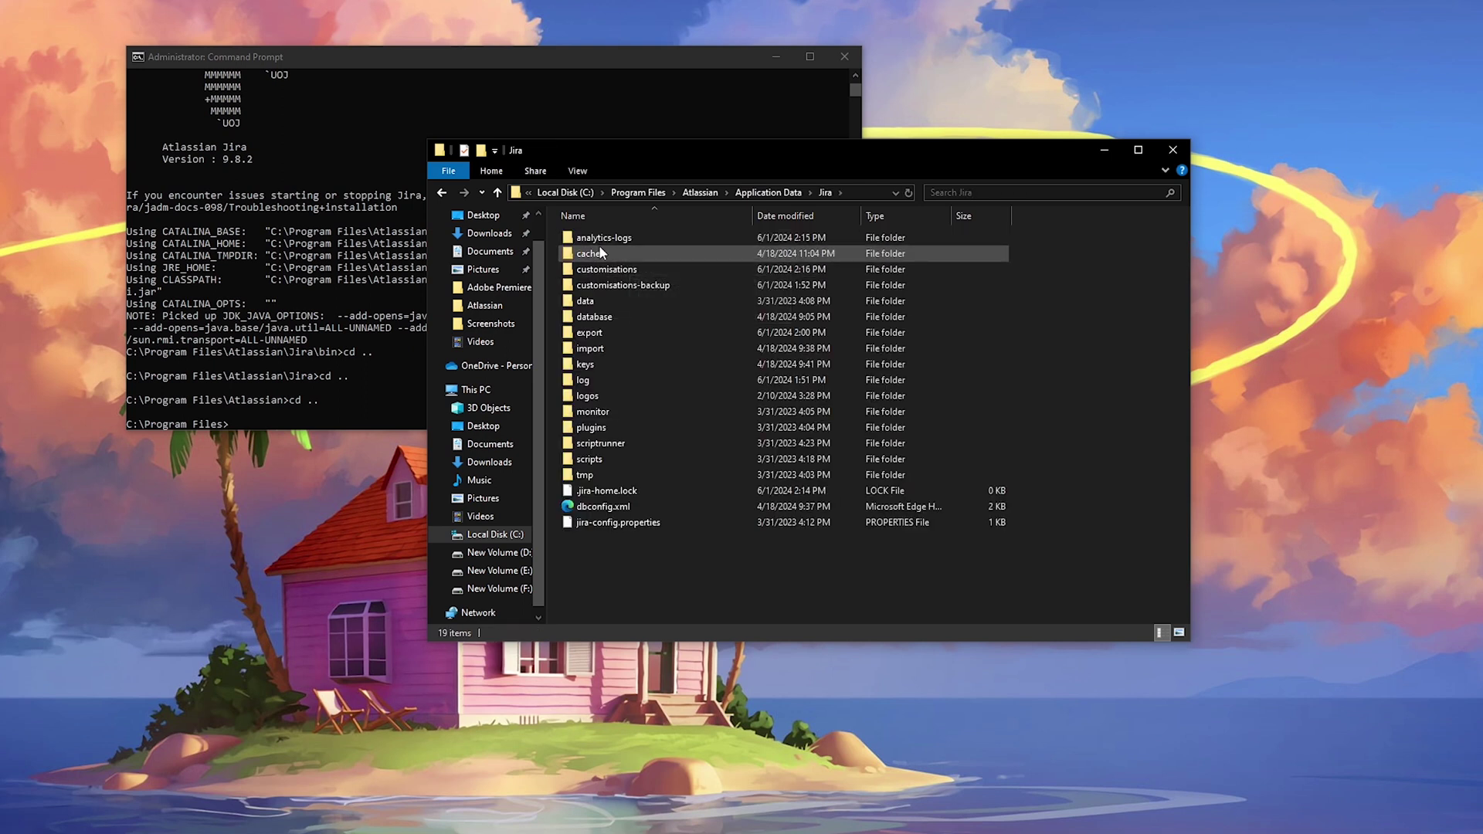
{"action": "left_click", "coordinate": [443, 192]}
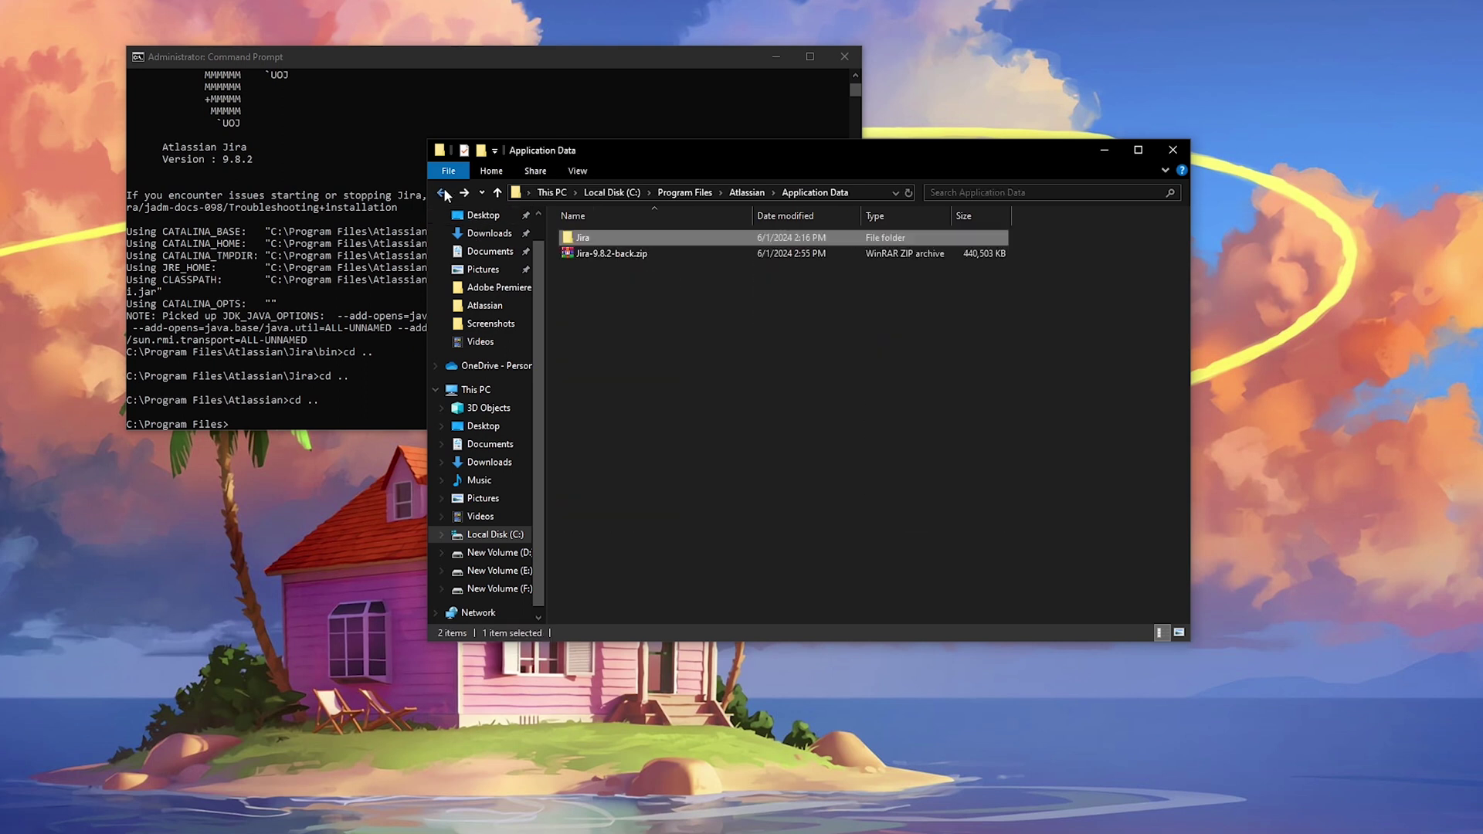
{"action": "left_click", "coordinate": [699, 193]}
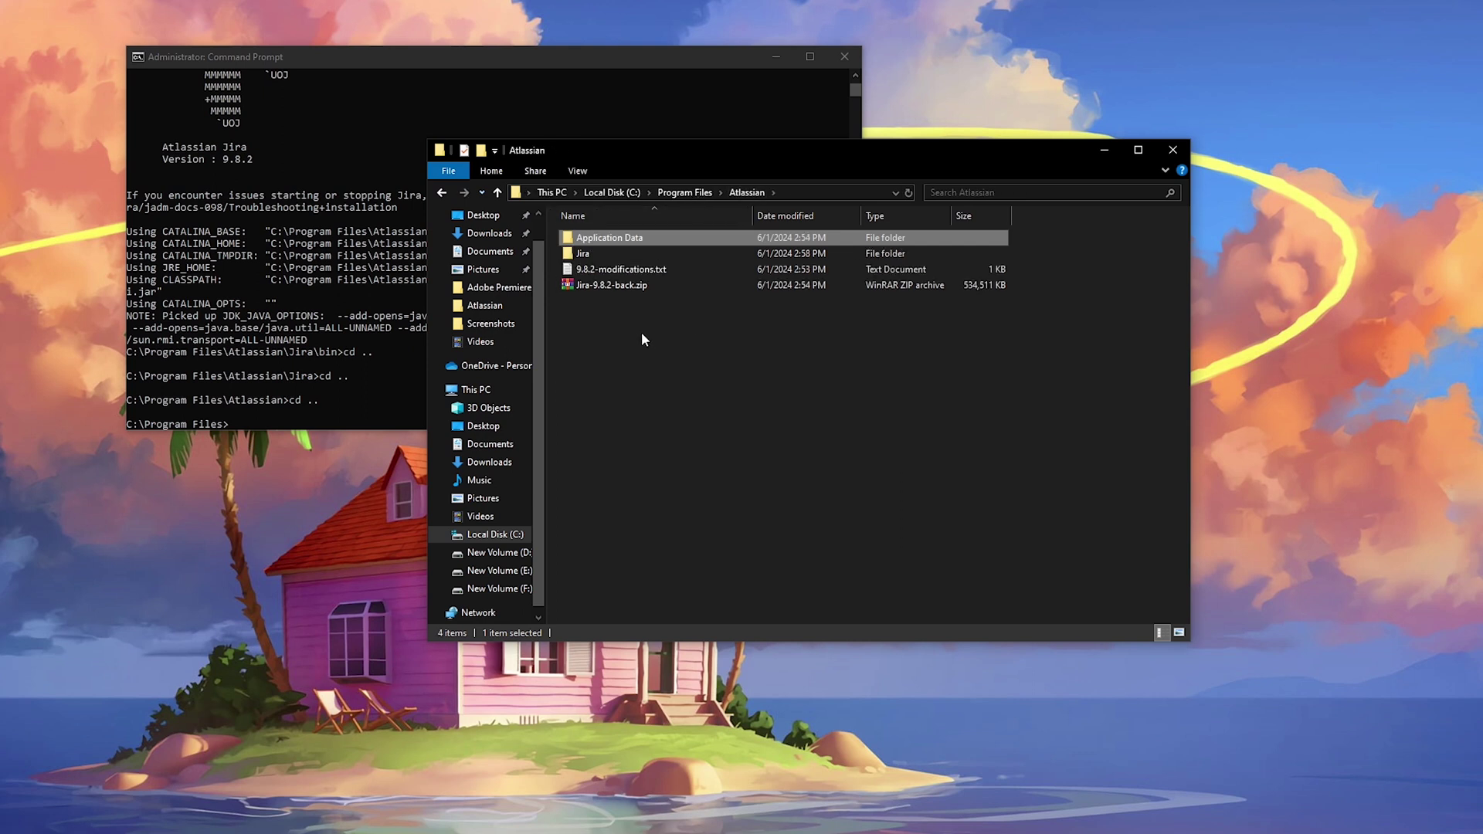
Look through the upgraded Jira installation's lib folder for the MySQL connector JAR, and return to the Atlassian folder.
{"action": "double_click", "coordinate": [603, 255]}
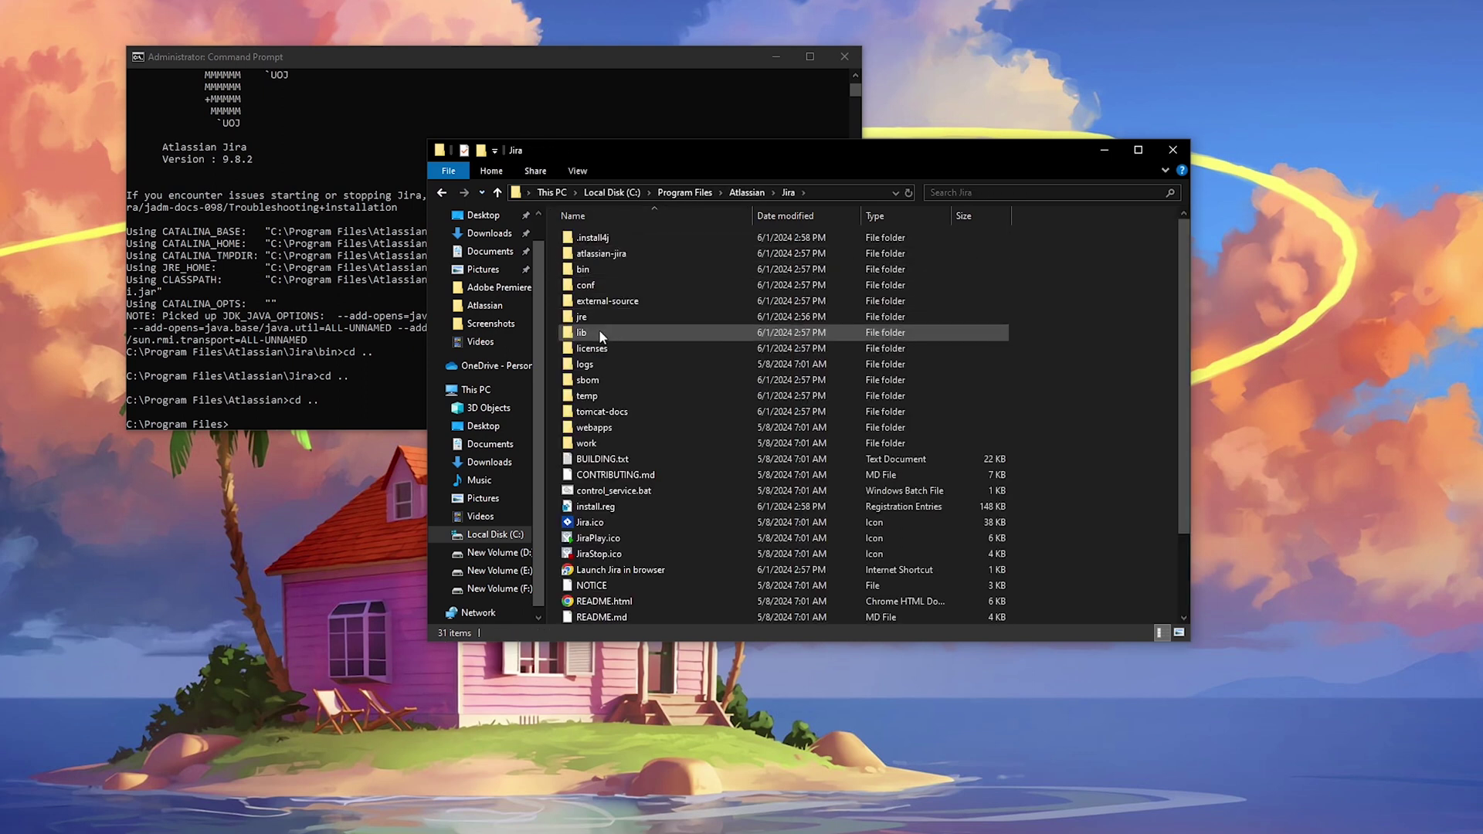
{"action": "double_click", "coordinate": [594, 332]}
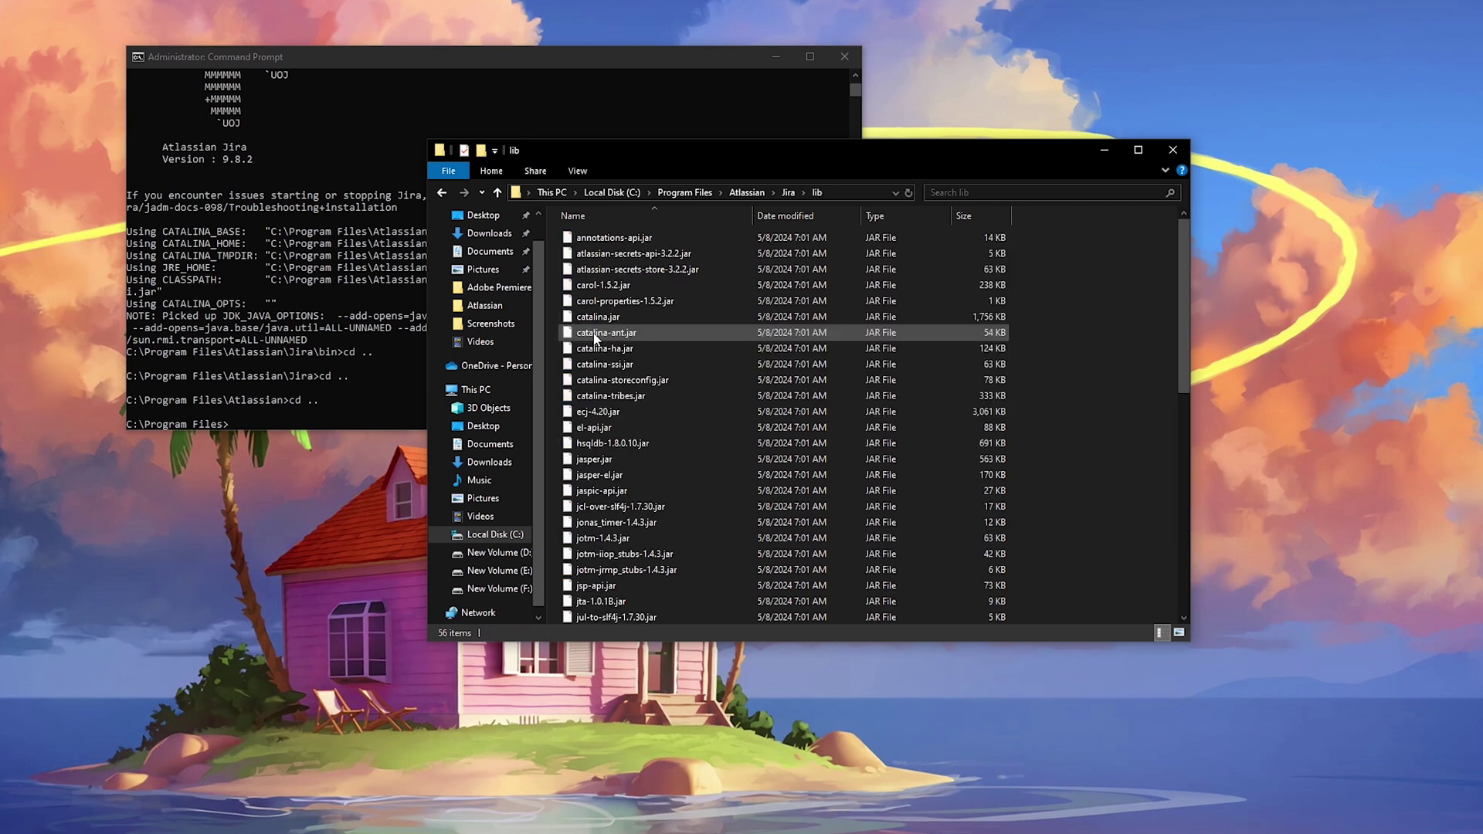
{"action": "scroll", "coordinate": [671, 344], "scroll_direction": "down", "scroll_amount": 2}
{"action": "scroll", "coordinate": [669, 347], "scroll_direction": "down", "scroll_amount": 7}
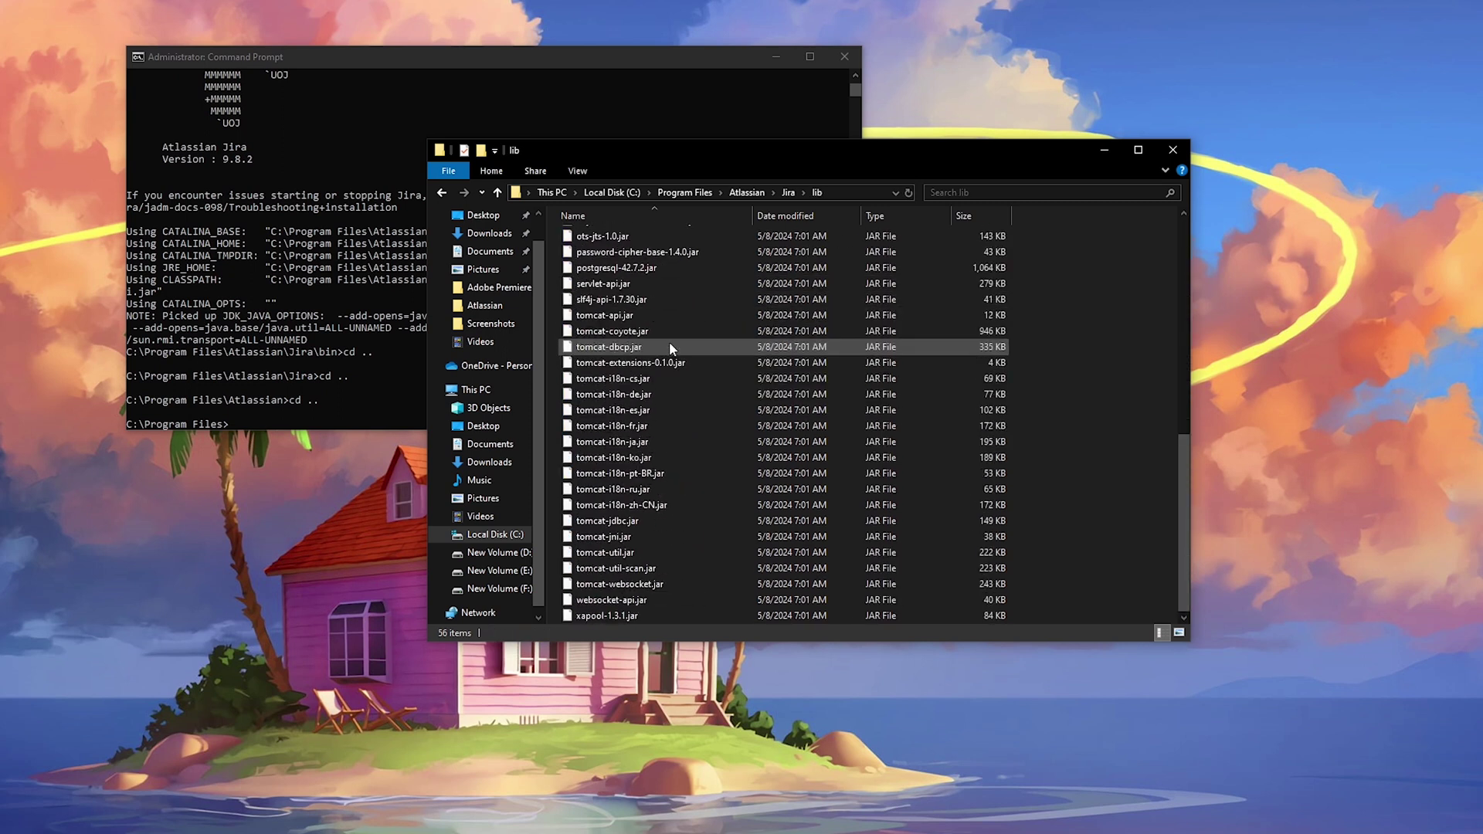
{"action": "scroll", "coordinate": [670, 423], "scroll_direction": "up", "scroll_amount": 10}
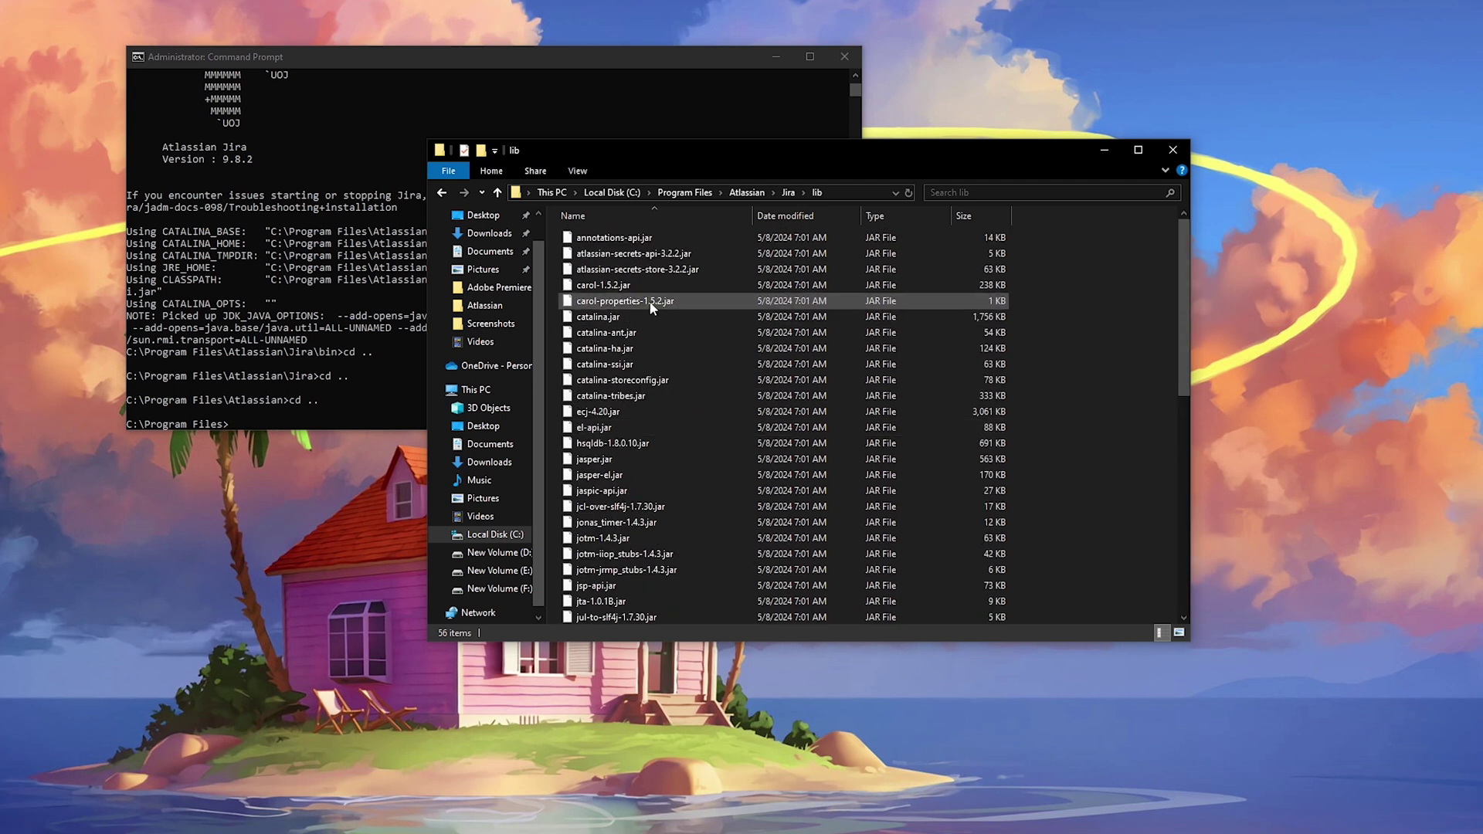
{"action": "left_click", "coordinate": [442, 193]}
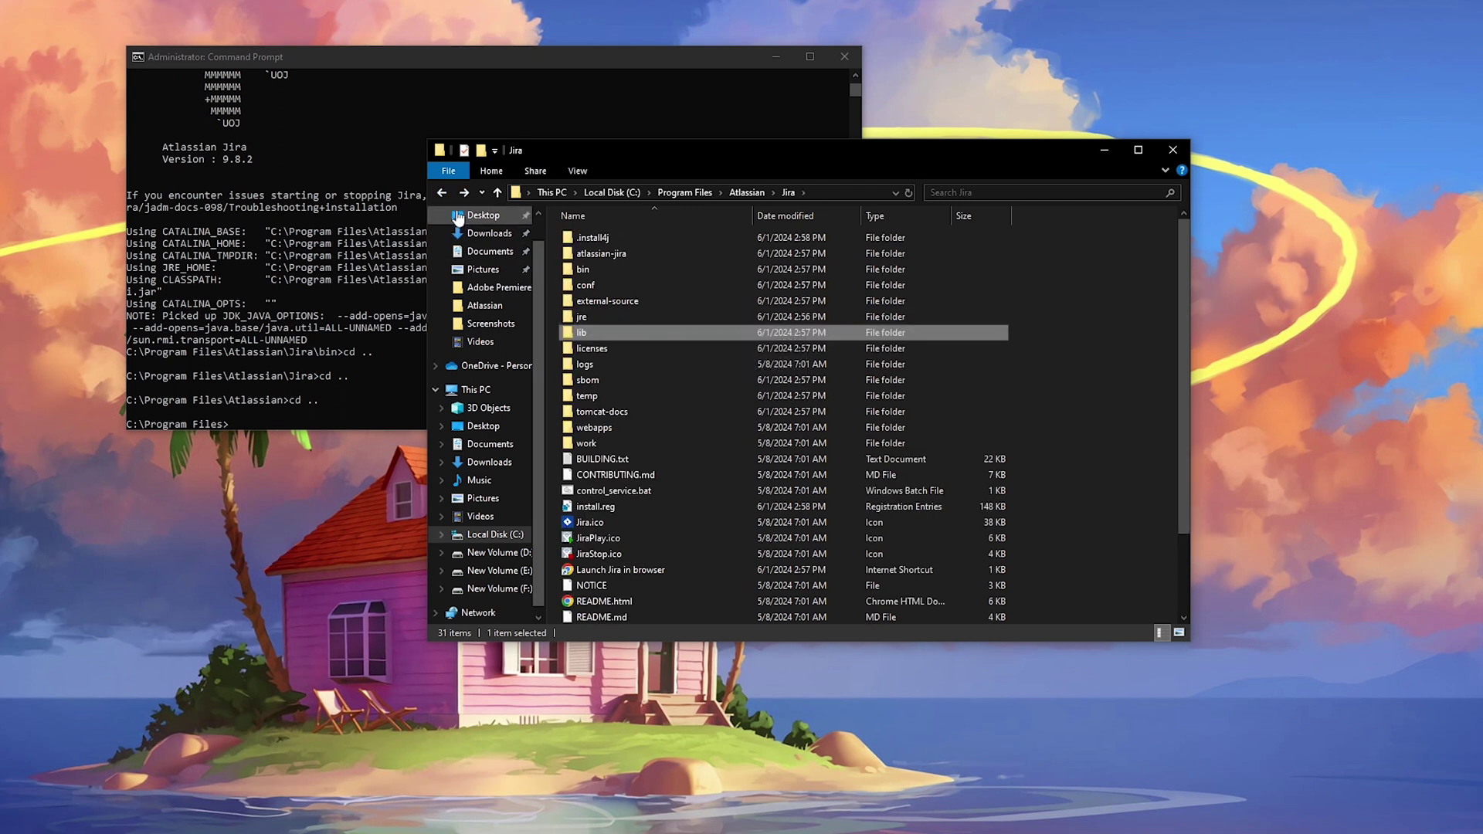
{"action": "left_click", "coordinate": [441, 194]}
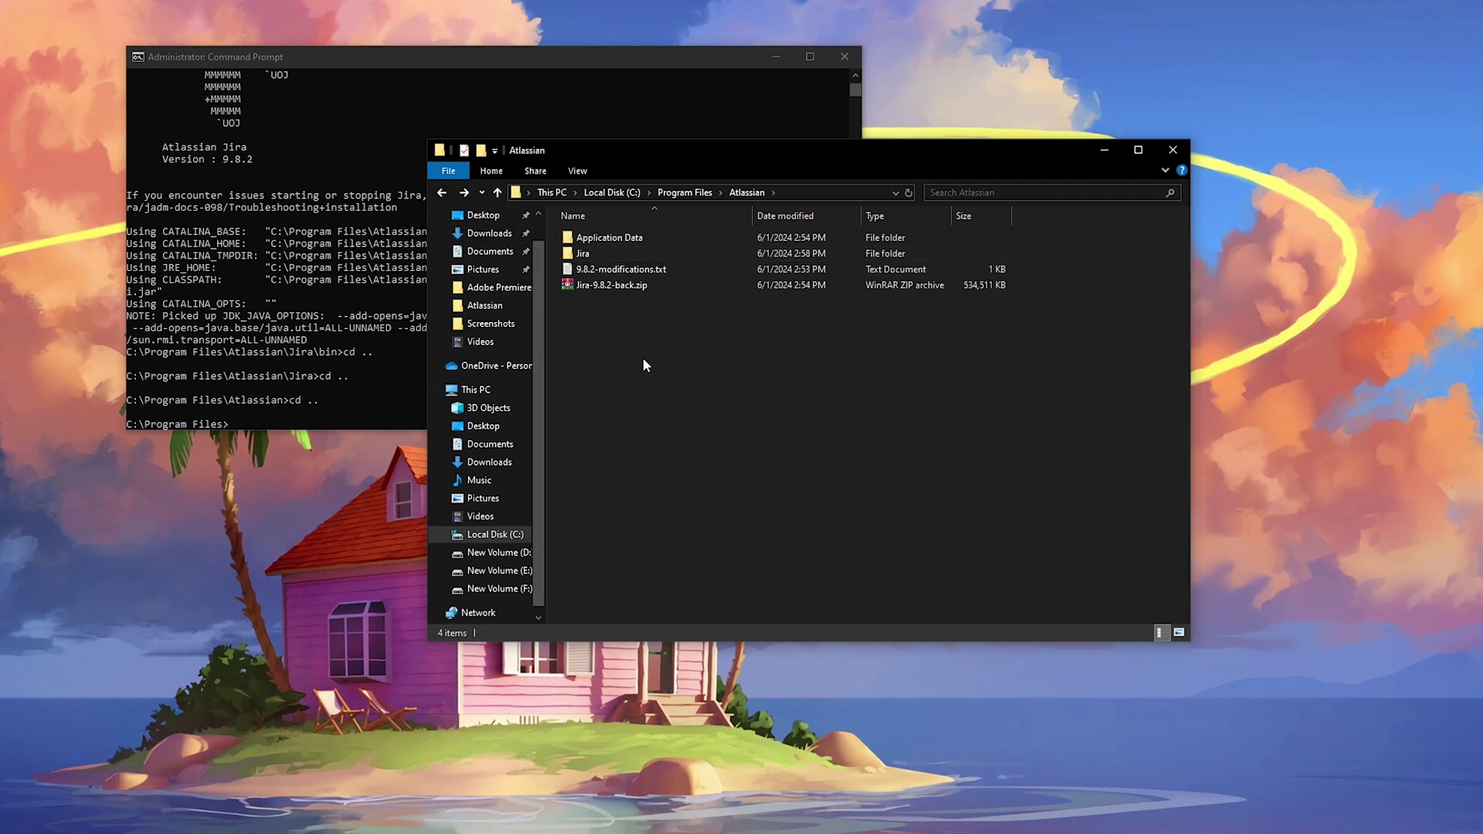
Open Jira-9.8.2-back.zip in the Atlassian folder and select mysql-connector-j-8.3.0.jar in its Jira\lib folder.
{"action": "double_click", "coordinate": [609, 286]}
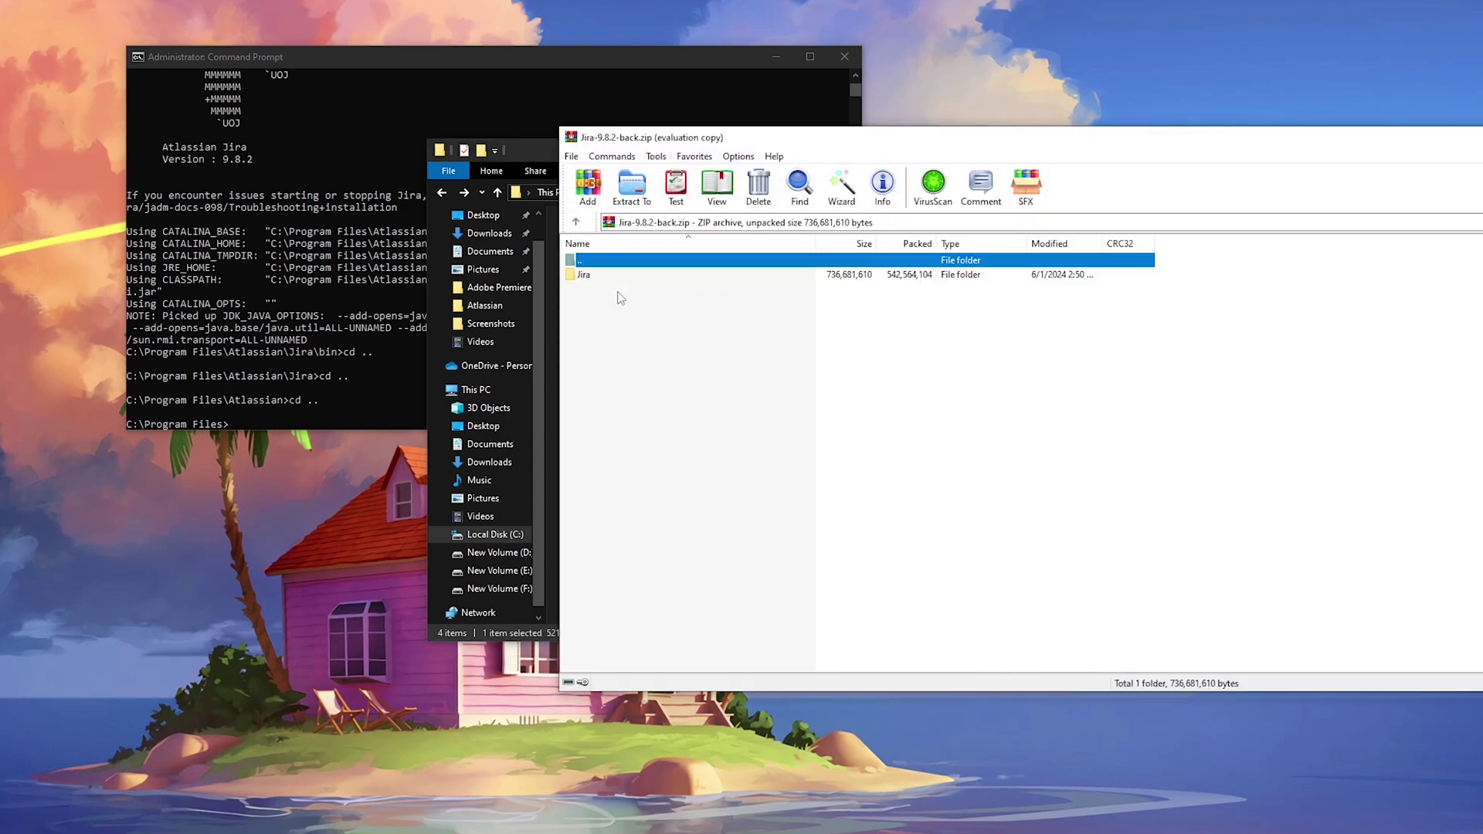
{"action": "double_click", "coordinate": [618, 276]}
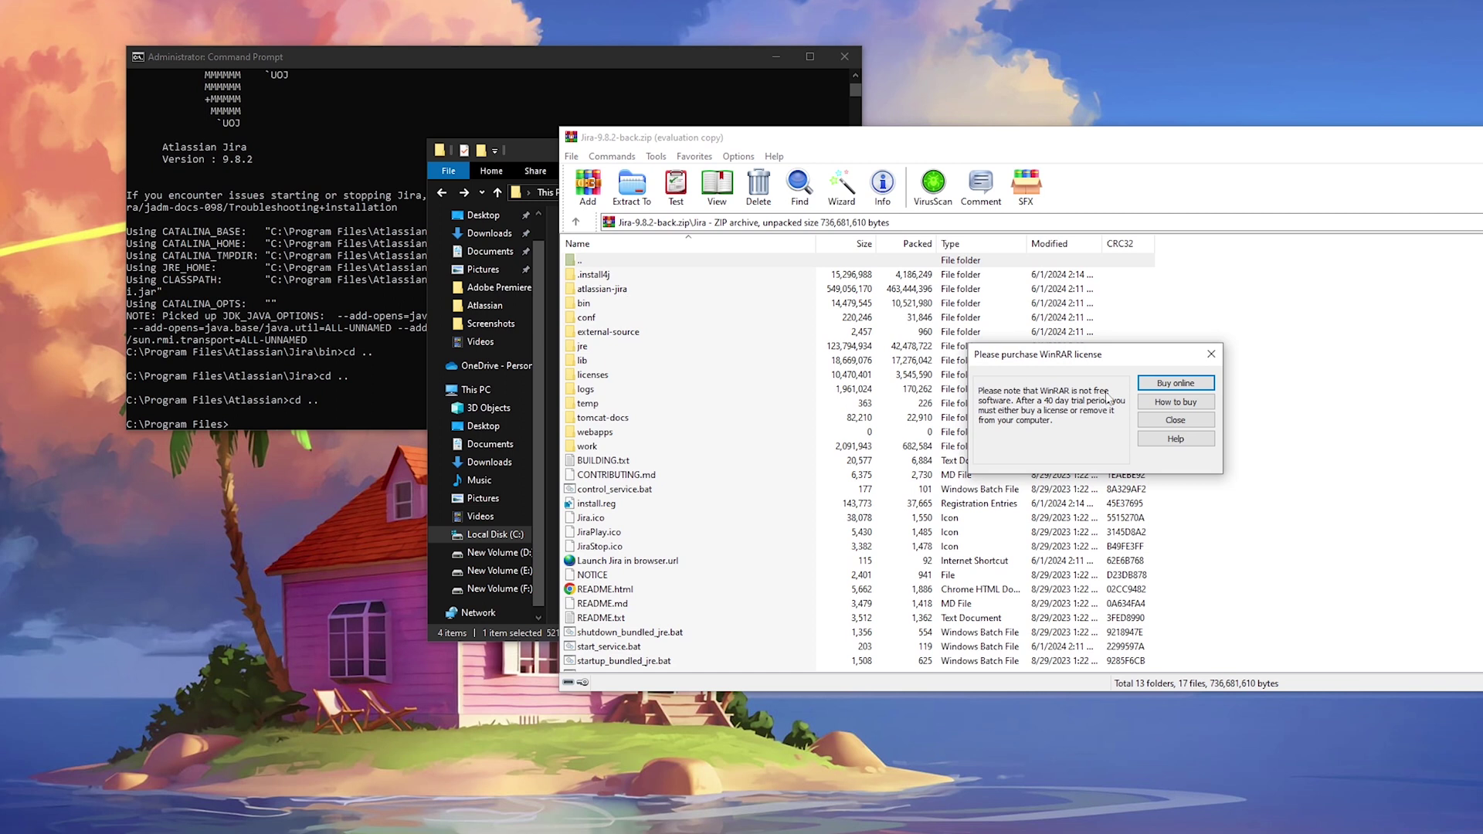
{"action": "left_click", "coordinate": [1176, 421]}
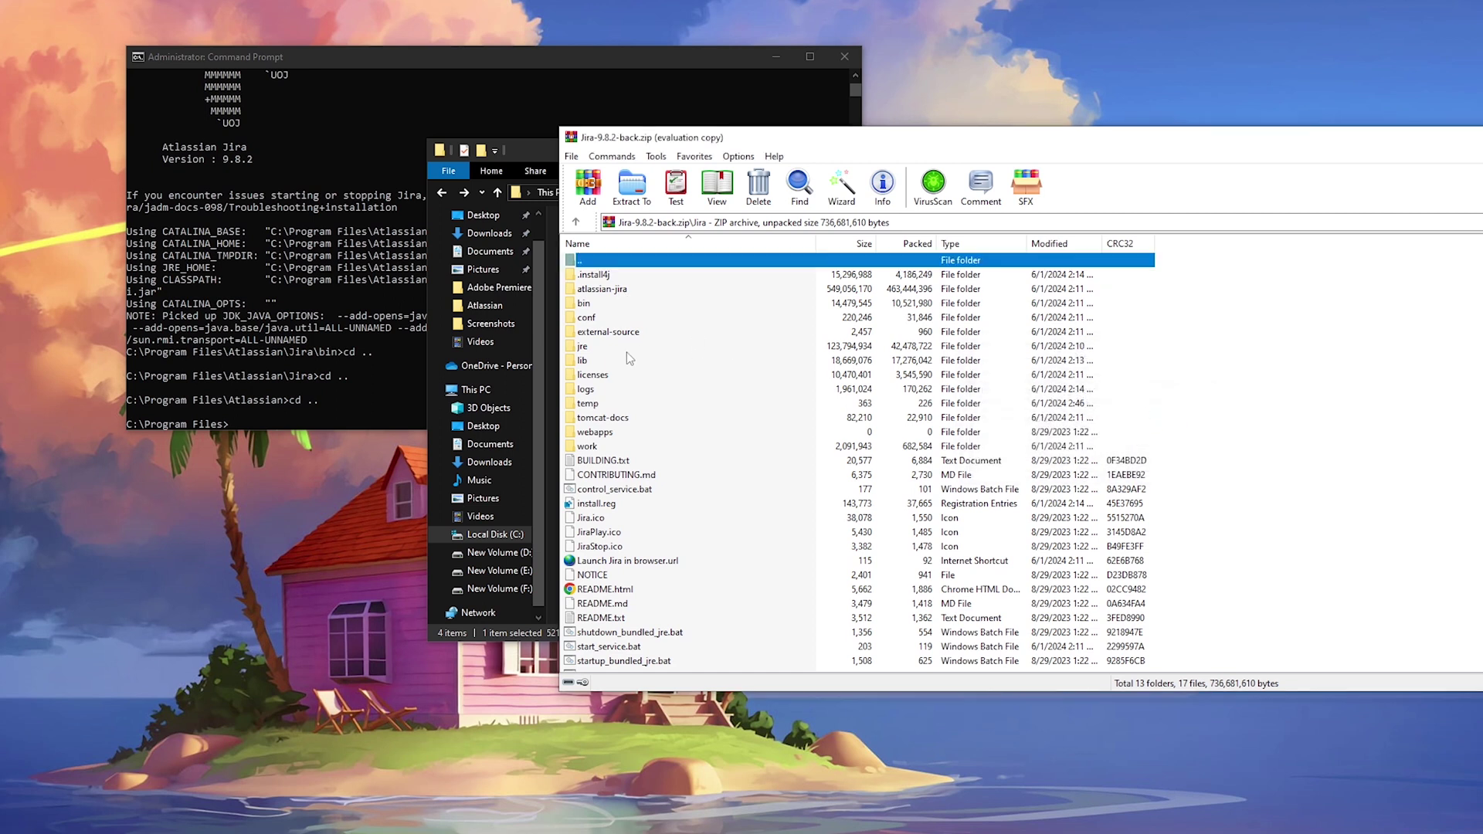
{"action": "double_click", "coordinate": [584, 360]}
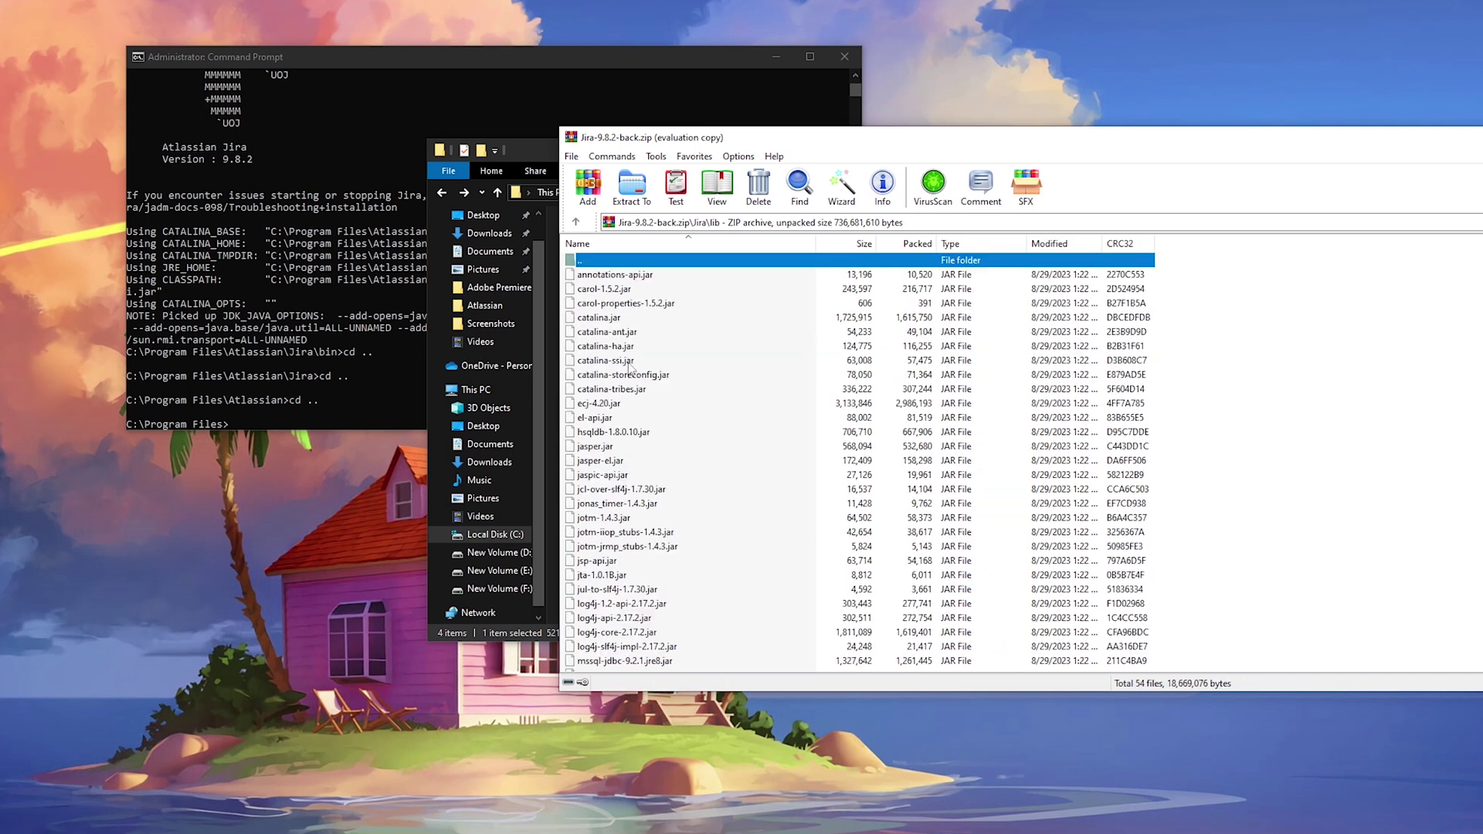
{"action": "scroll", "coordinate": [634, 340], "scroll_direction": "down", "scroll_amount": 1}
{"action": "scroll", "coordinate": [640, 391], "scroll_direction": "down", "scroll_amount": 1}
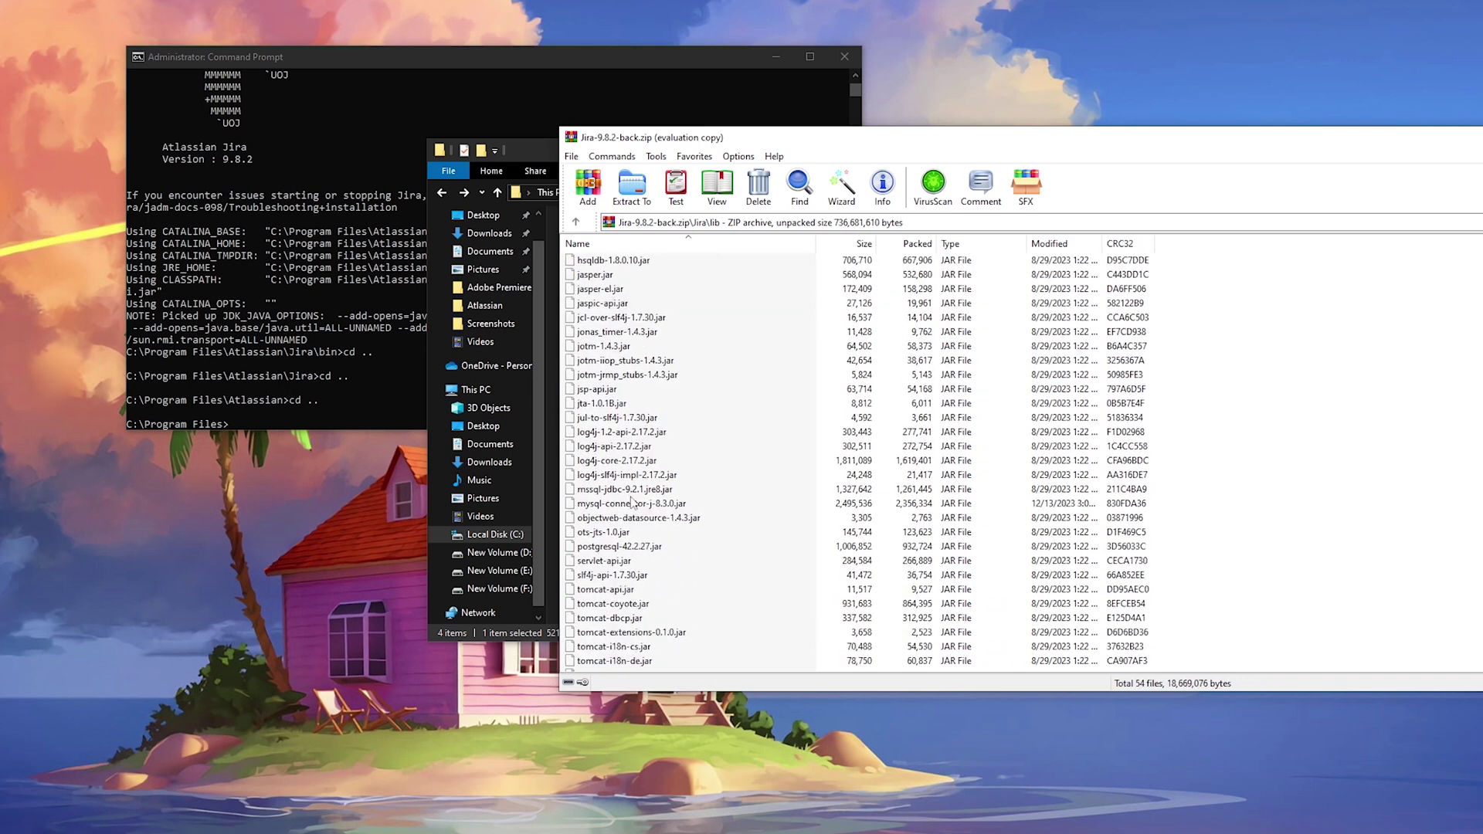
{"action": "left_click", "coordinate": [592, 504]}
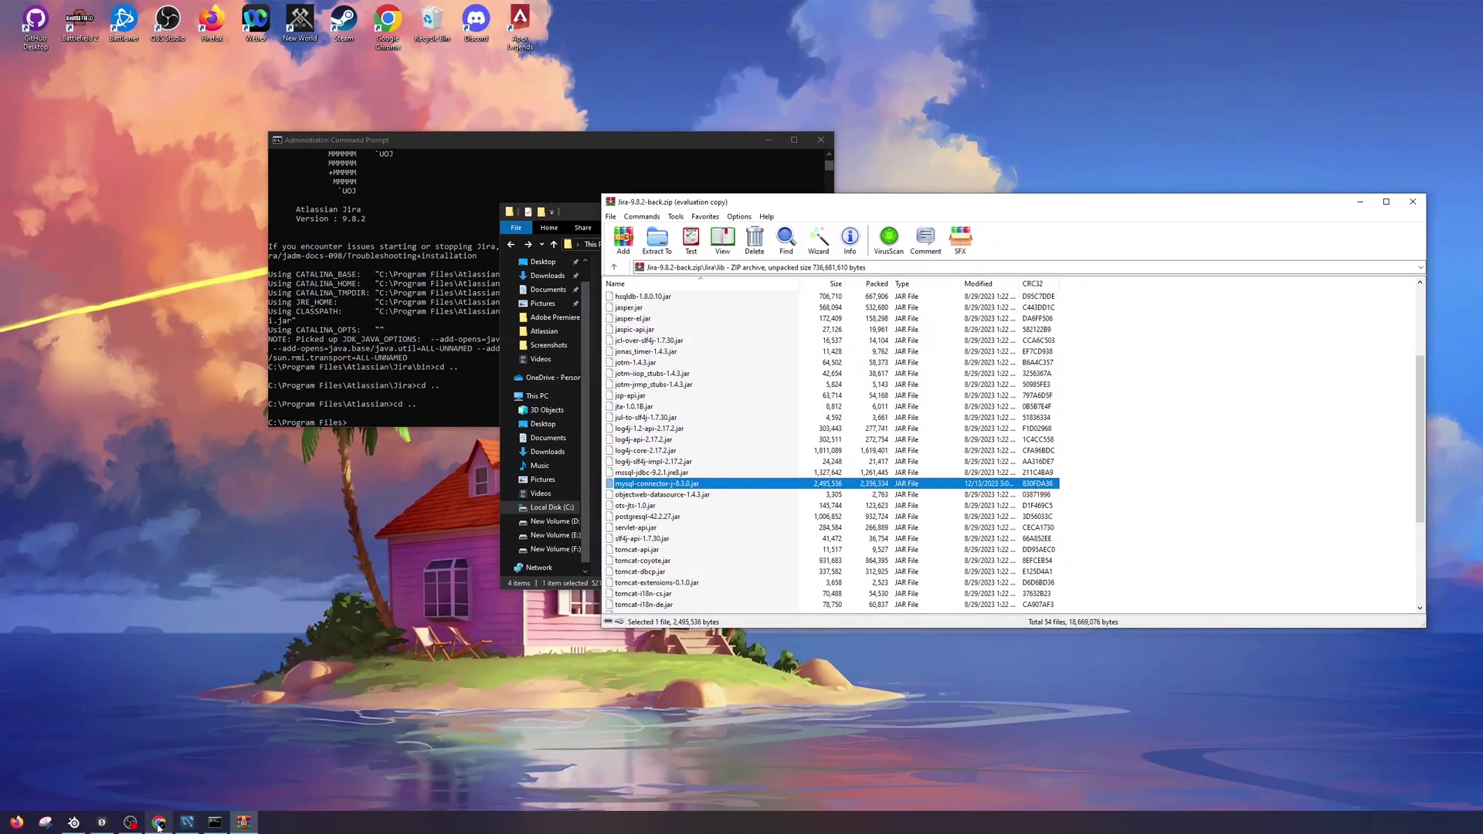
Switch to Chrome, show the MySQL Connector/J download page, and review the operating system choices, keeping Platform Independent.
{"action": "left_click", "coordinate": [159, 822]}
{"action": "left_click", "coordinate": [818, 34]}
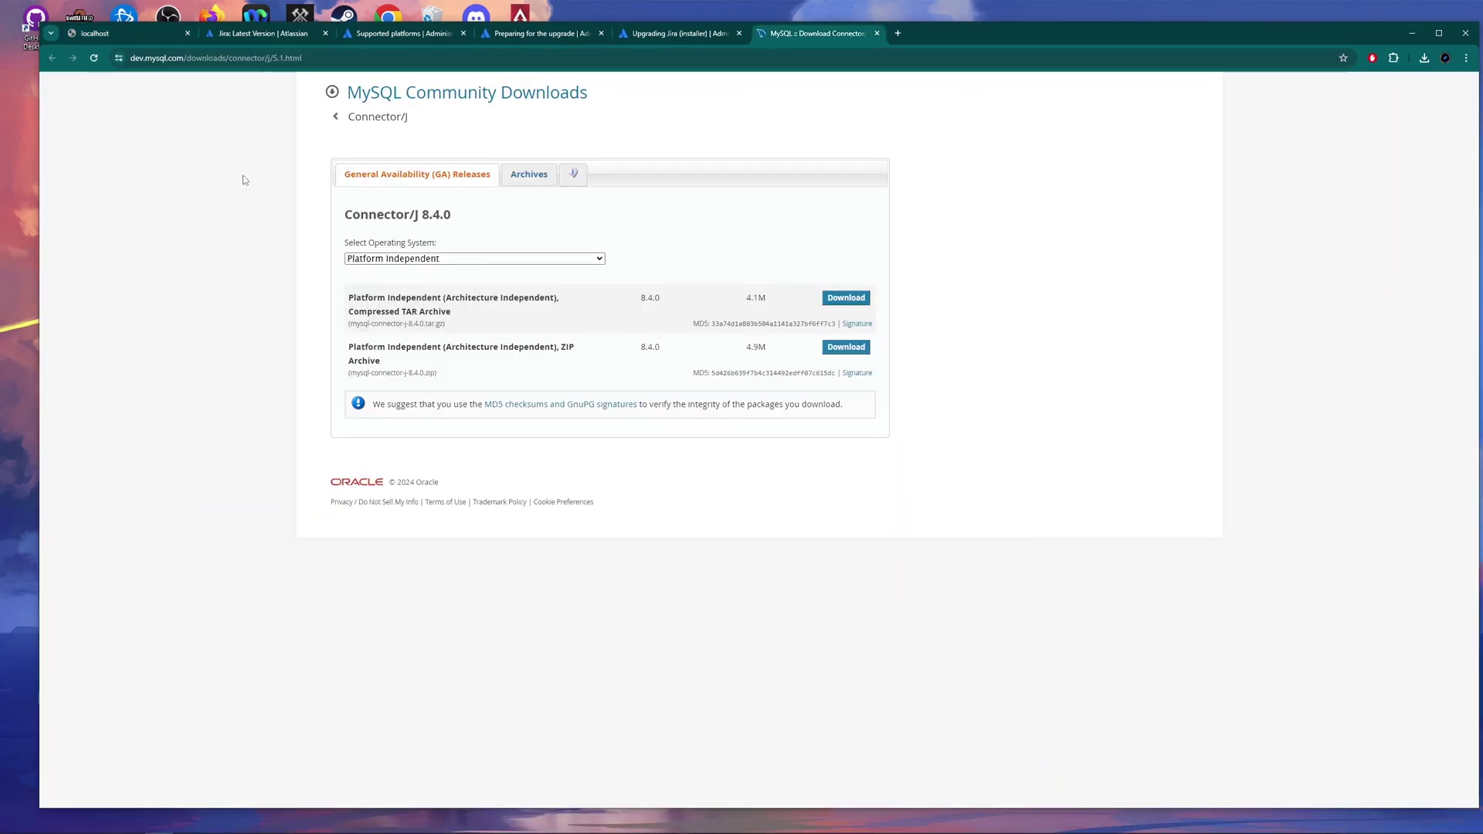
{"action": "left_click", "coordinate": [425, 259]}
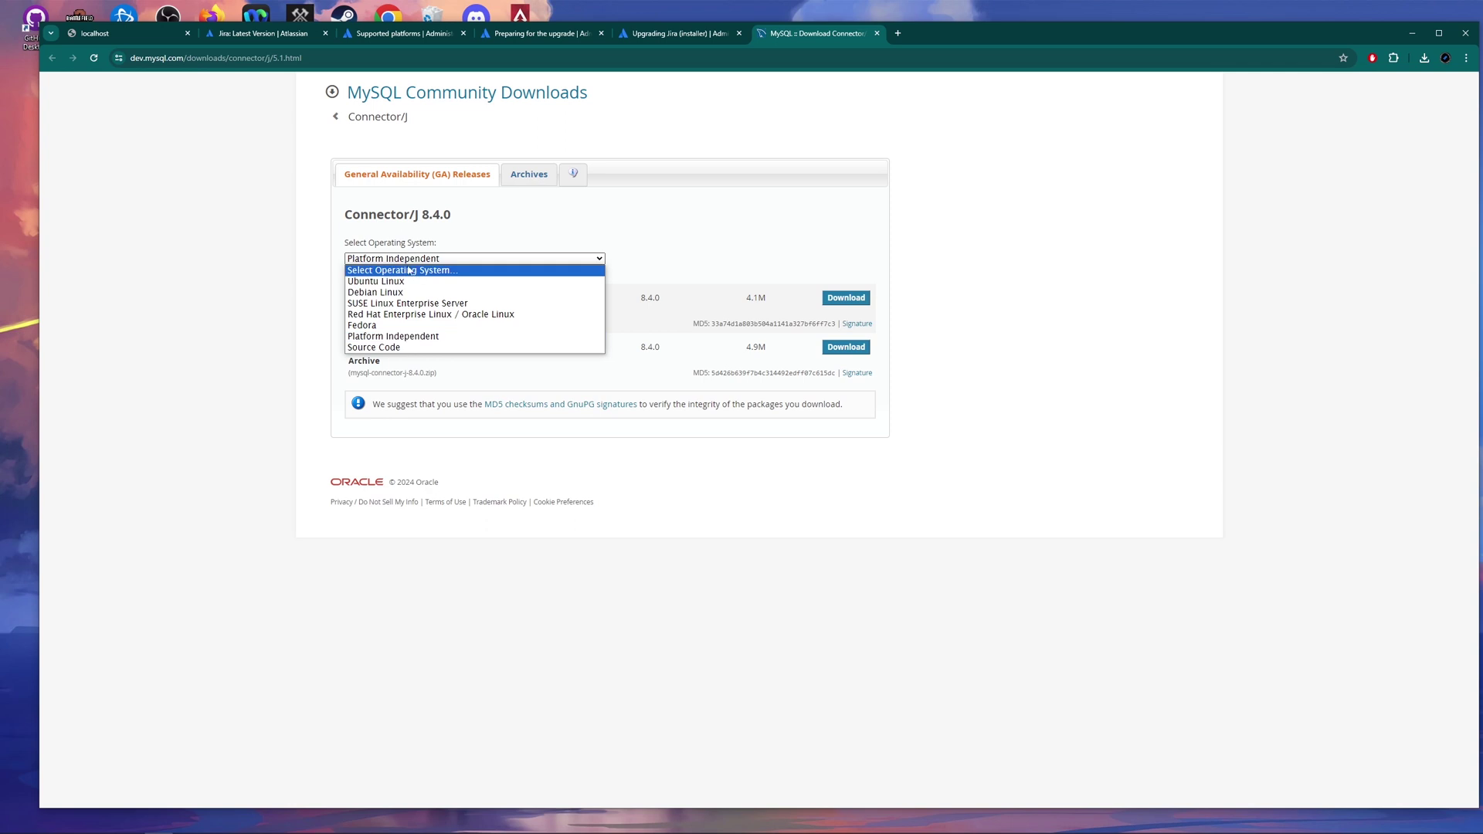
{"action": "left_click", "coordinate": [552, 258]}
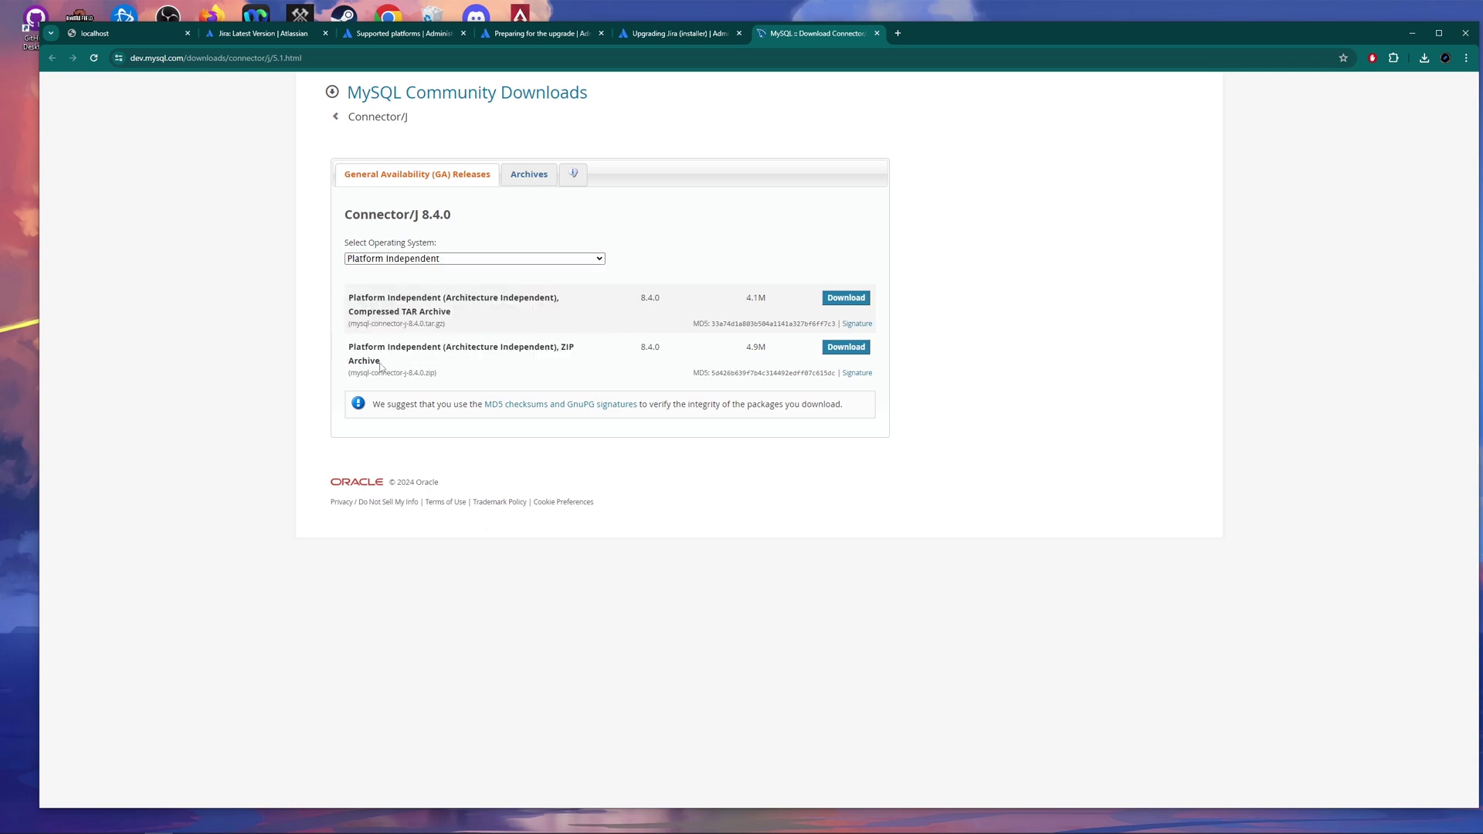
{"action": "left_click_drag", "start_coordinate": [380, 362], "coordinate": [341, 357]}
{"action": "left_click", "coordinate": [473, 375]}
Switch to WinRAR, extract mysql-connector-j-8.3.0.jar from Jira-9.8.2-back.zip into C:\Program Files\Atlassian\Jira\lib, and close the archive.
{"action": "mouse_move", "coordinate": [397, 831]}
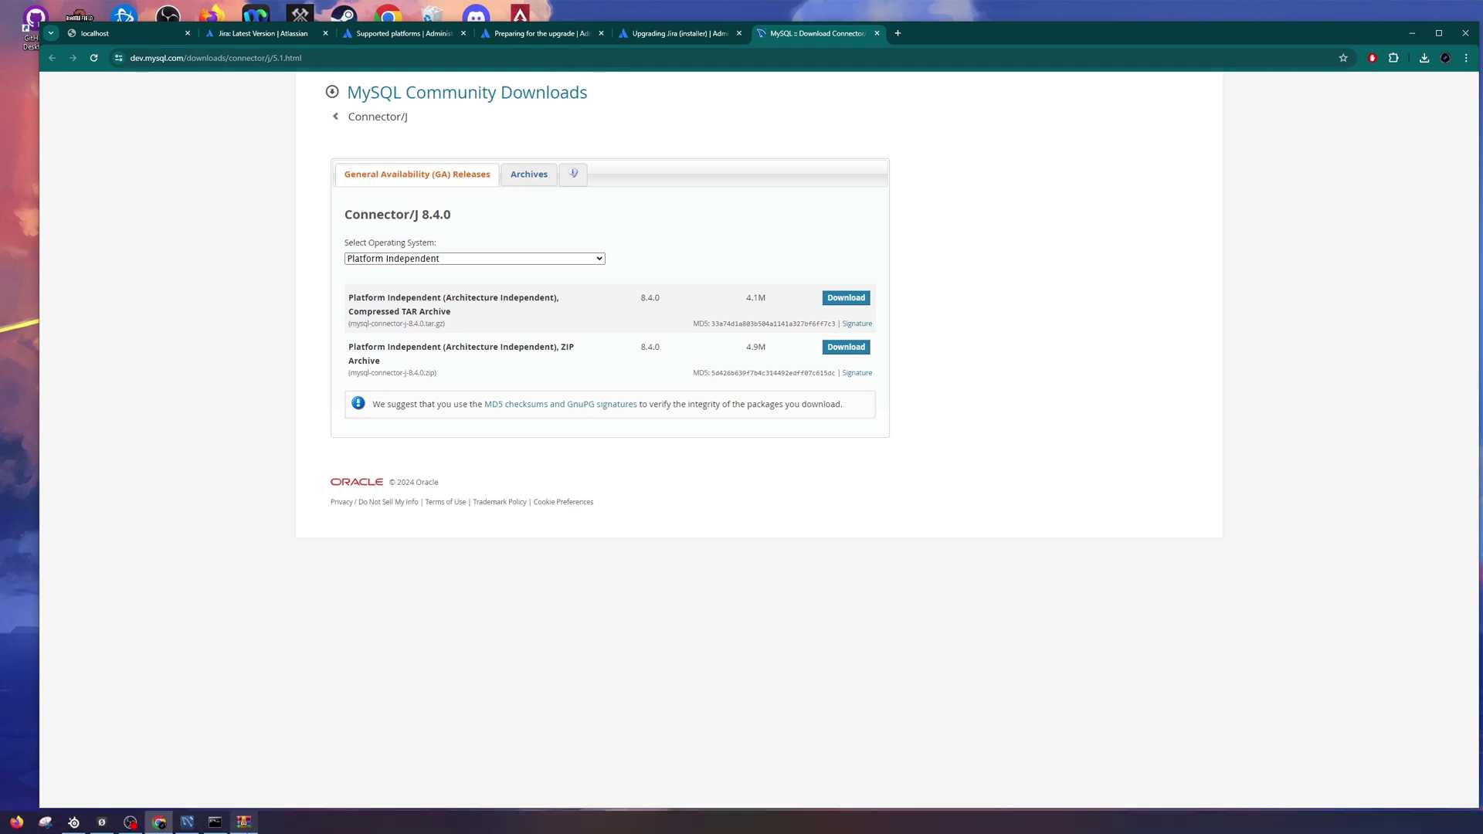
{"action": "left_click", "coordinate": [243, 822]}
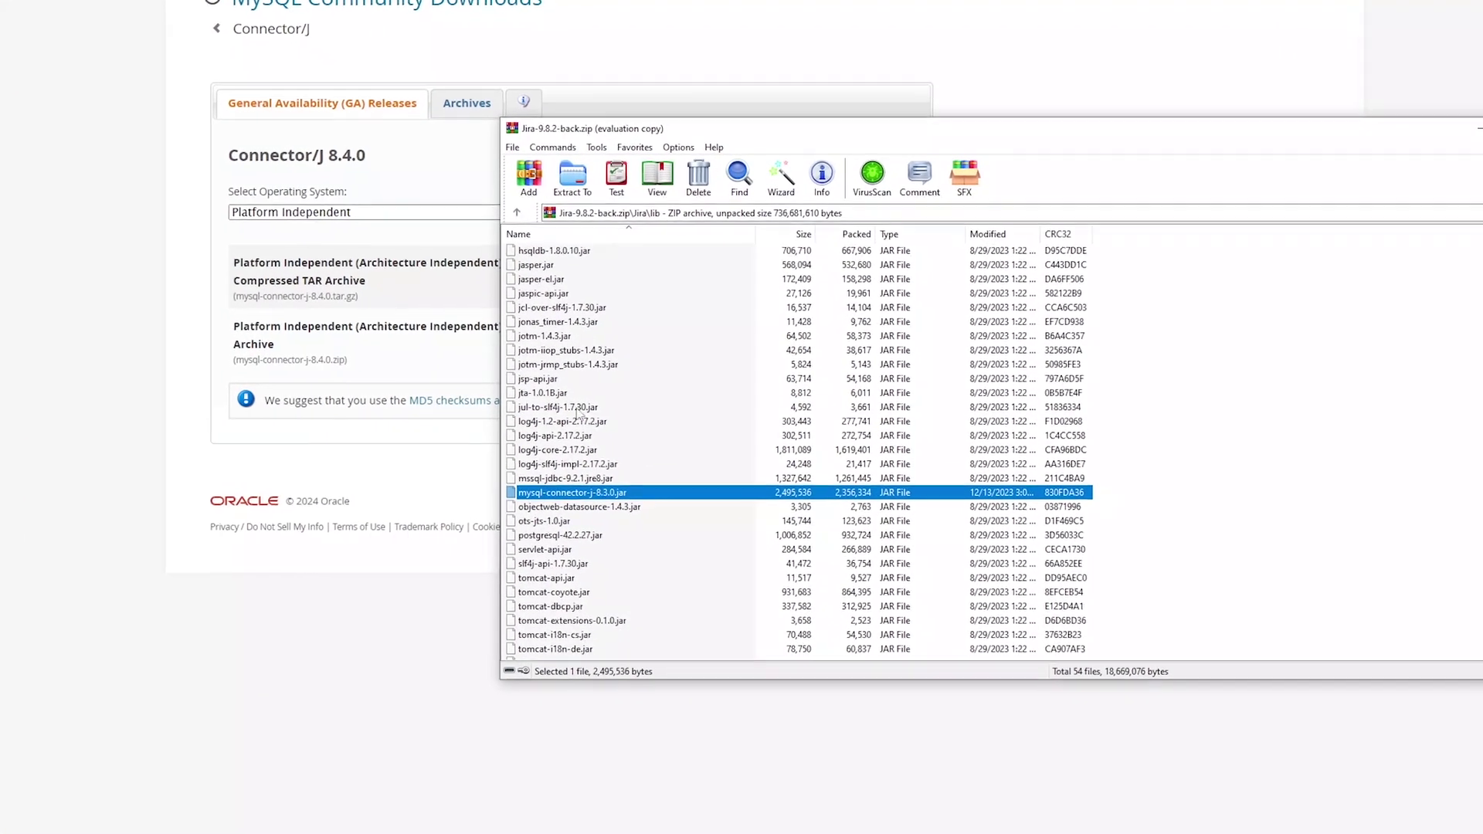
{"action": "right_click", "coordinate": [568, 493]}
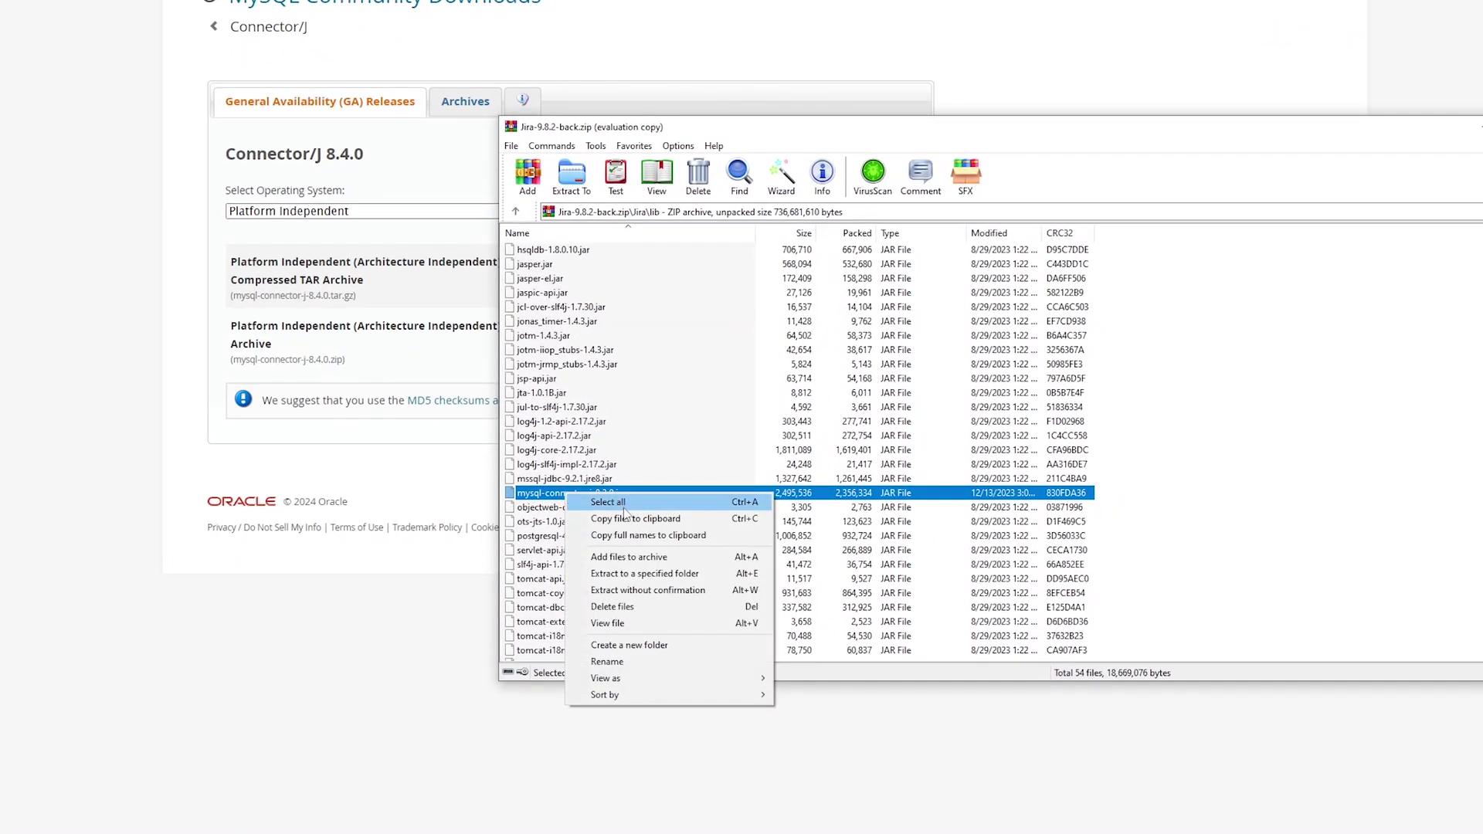
{"action": "left_click", "coordinate": [629, 573]}
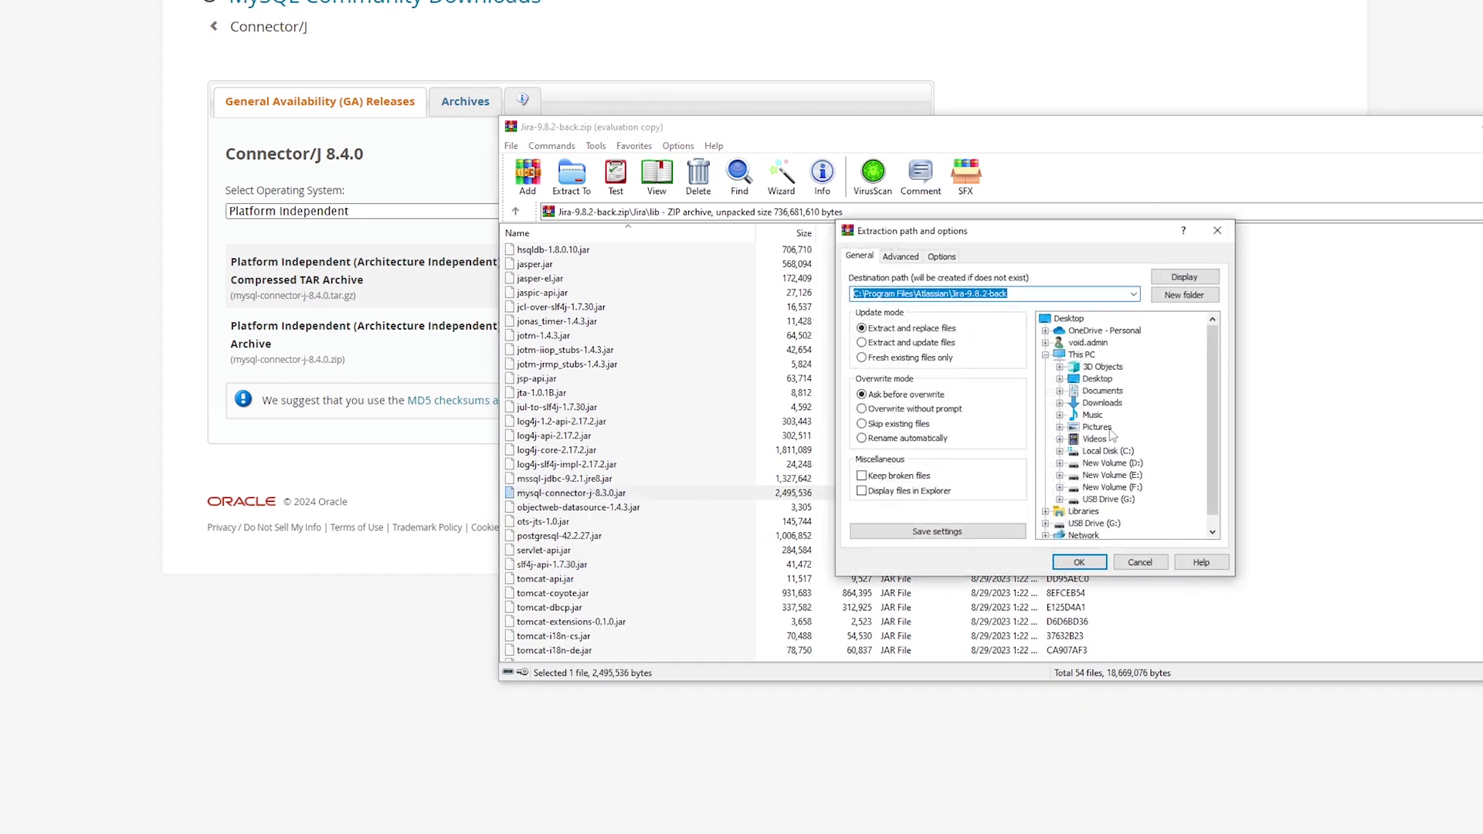
{"action": "left_click", "coordinate": [1119, 452]}
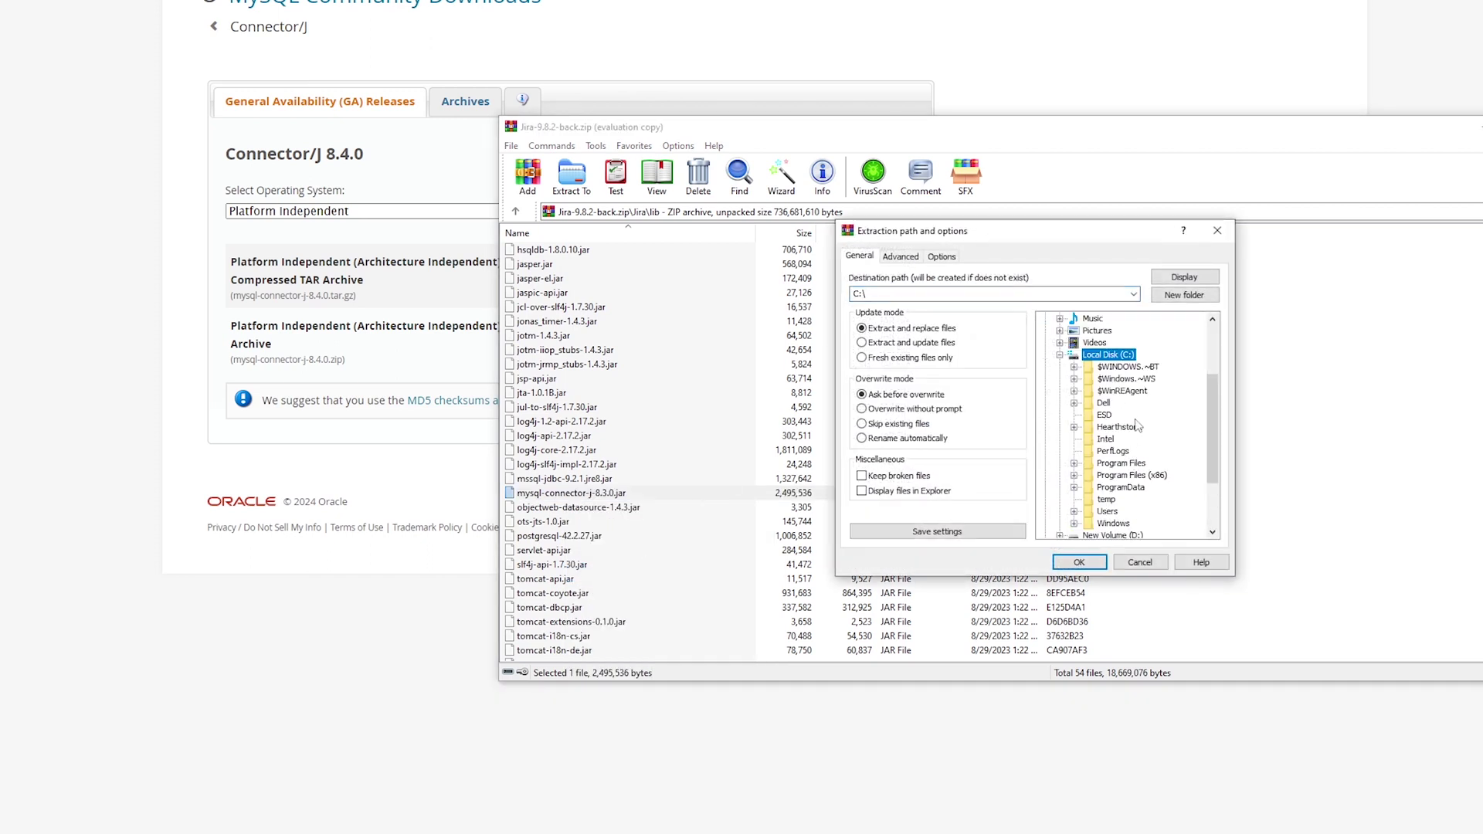
{"action": "left_click", "coordinate": [1132, 463]}
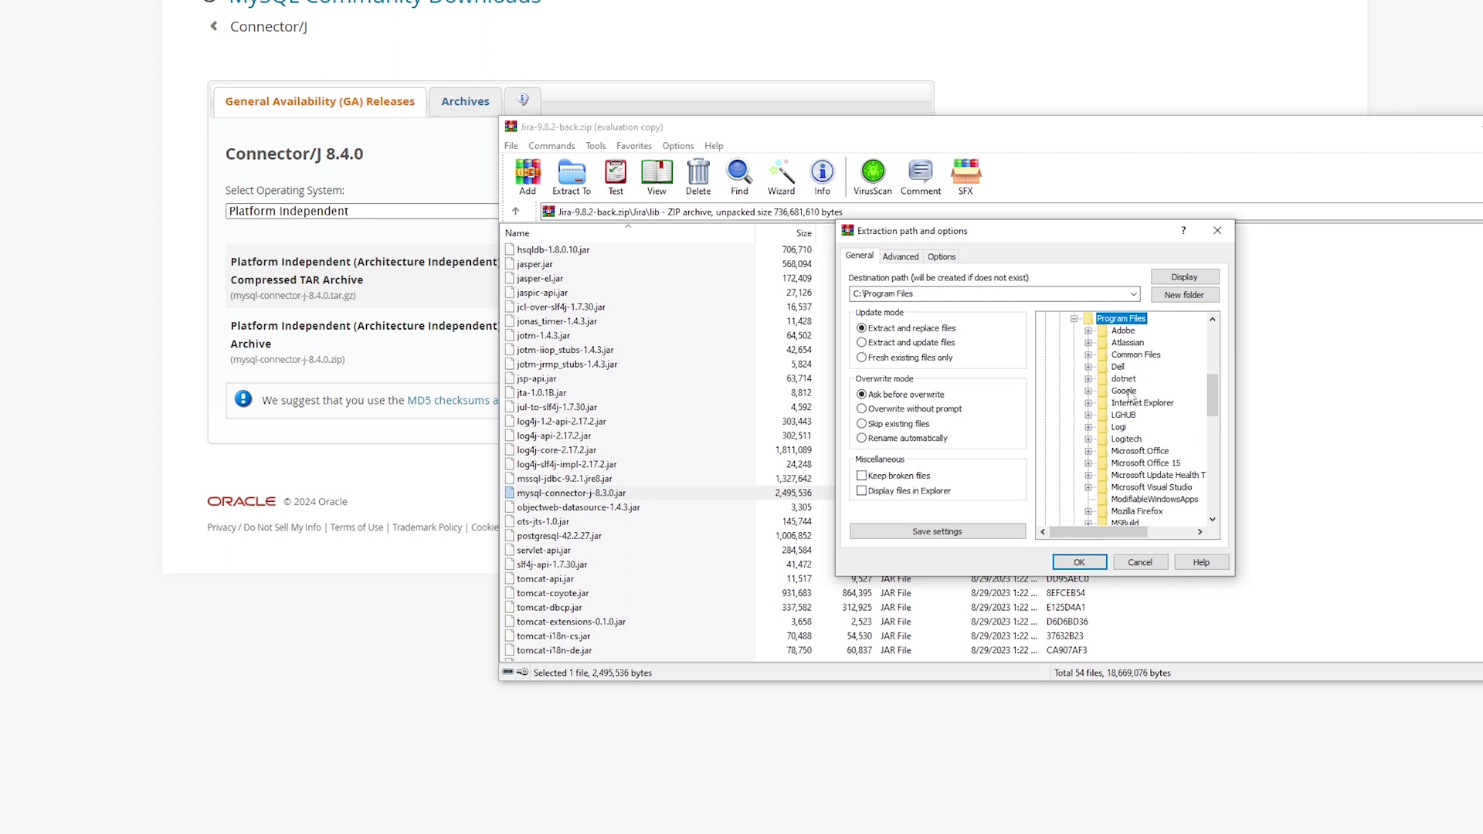
{"action": "left_click", "coordinate": [1130, 342]}
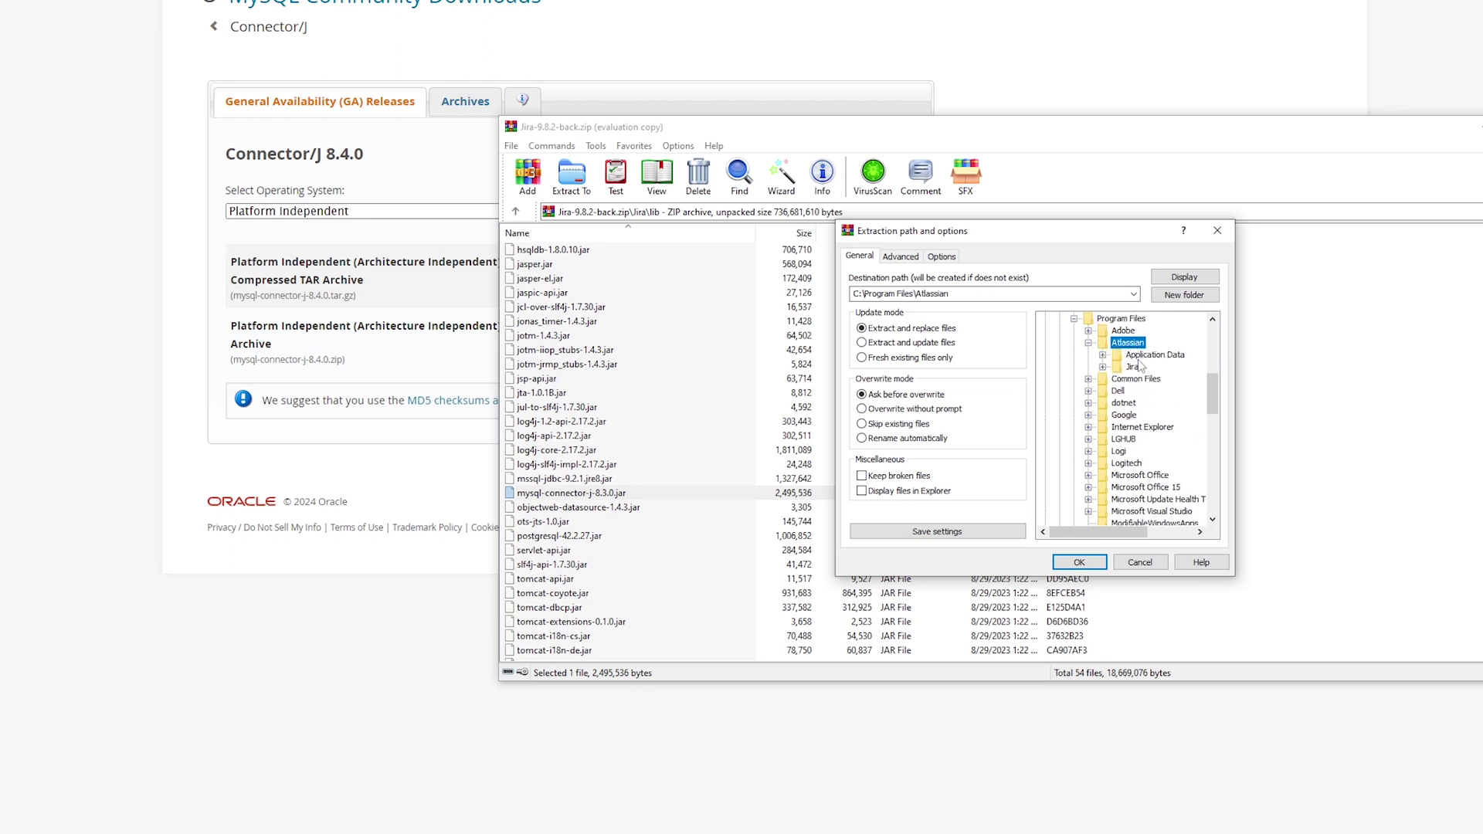
{"action": "left_click", "coordinate": [1140, 366]}
{"action": "left_click", "coordinate": [1144, 428]}
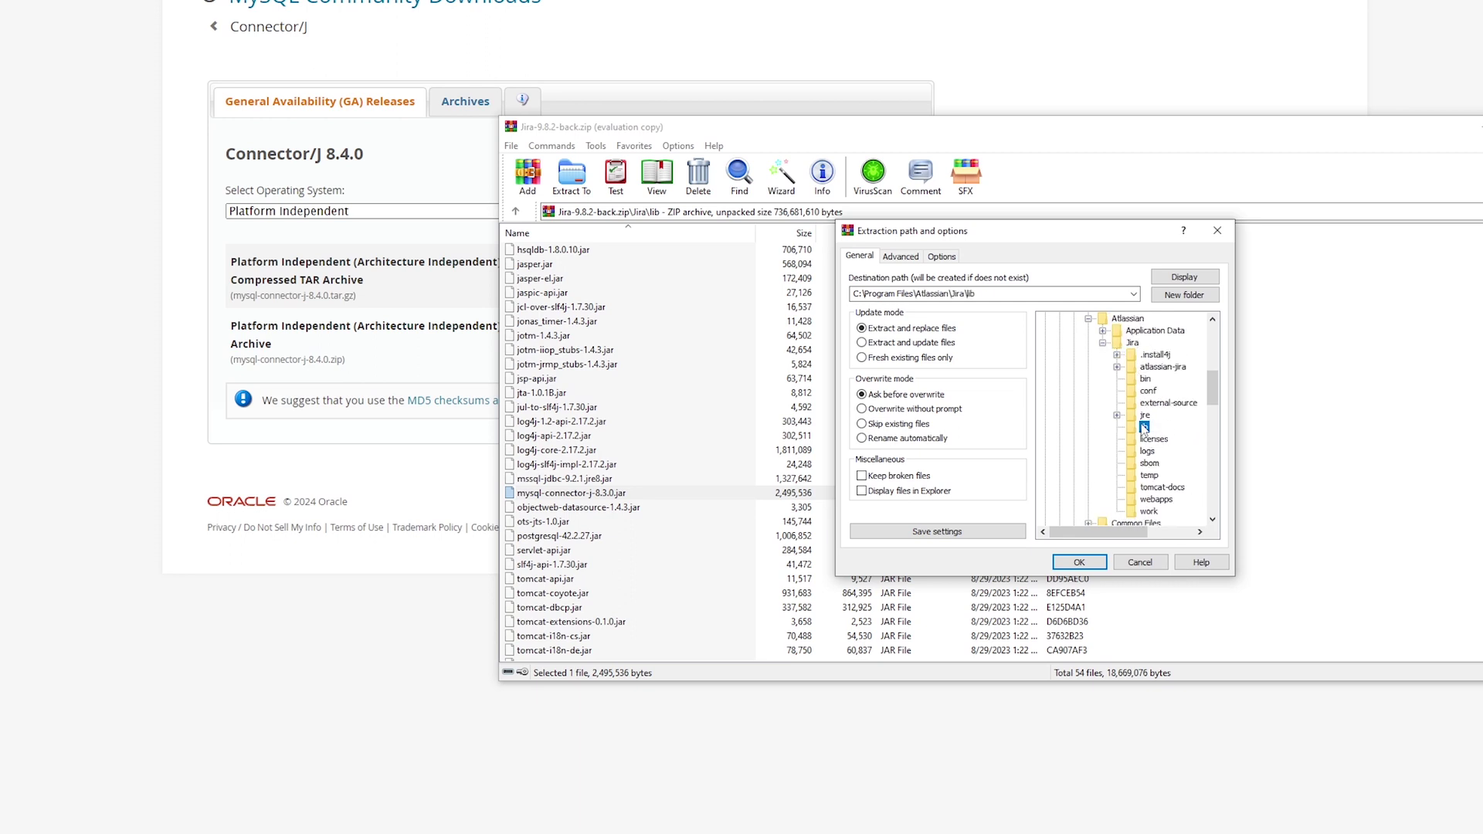
{"action": "left_click", "coordinate": [1089, 562]}
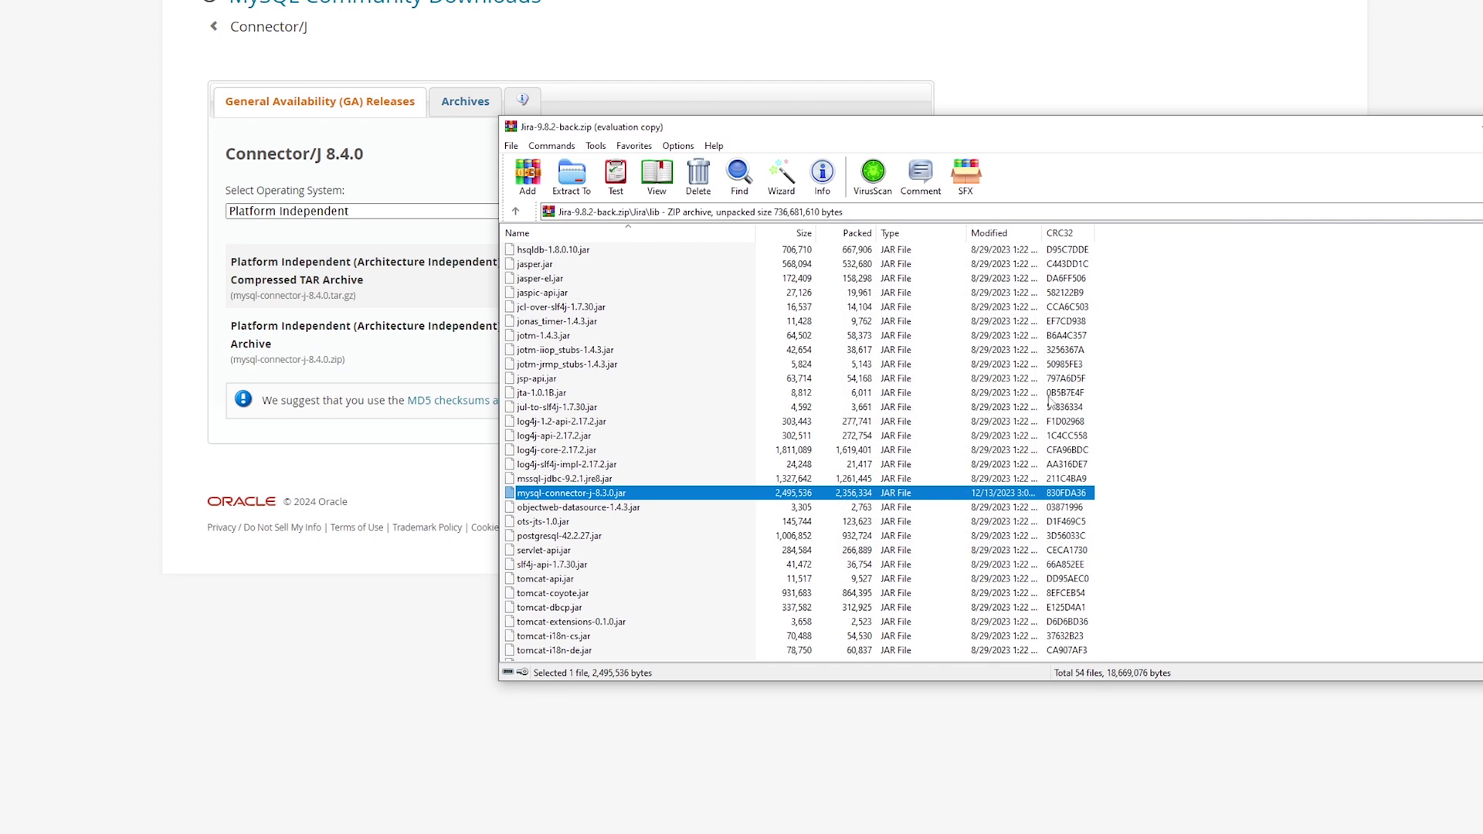
{"action": "key", "text": "alt+F4"}
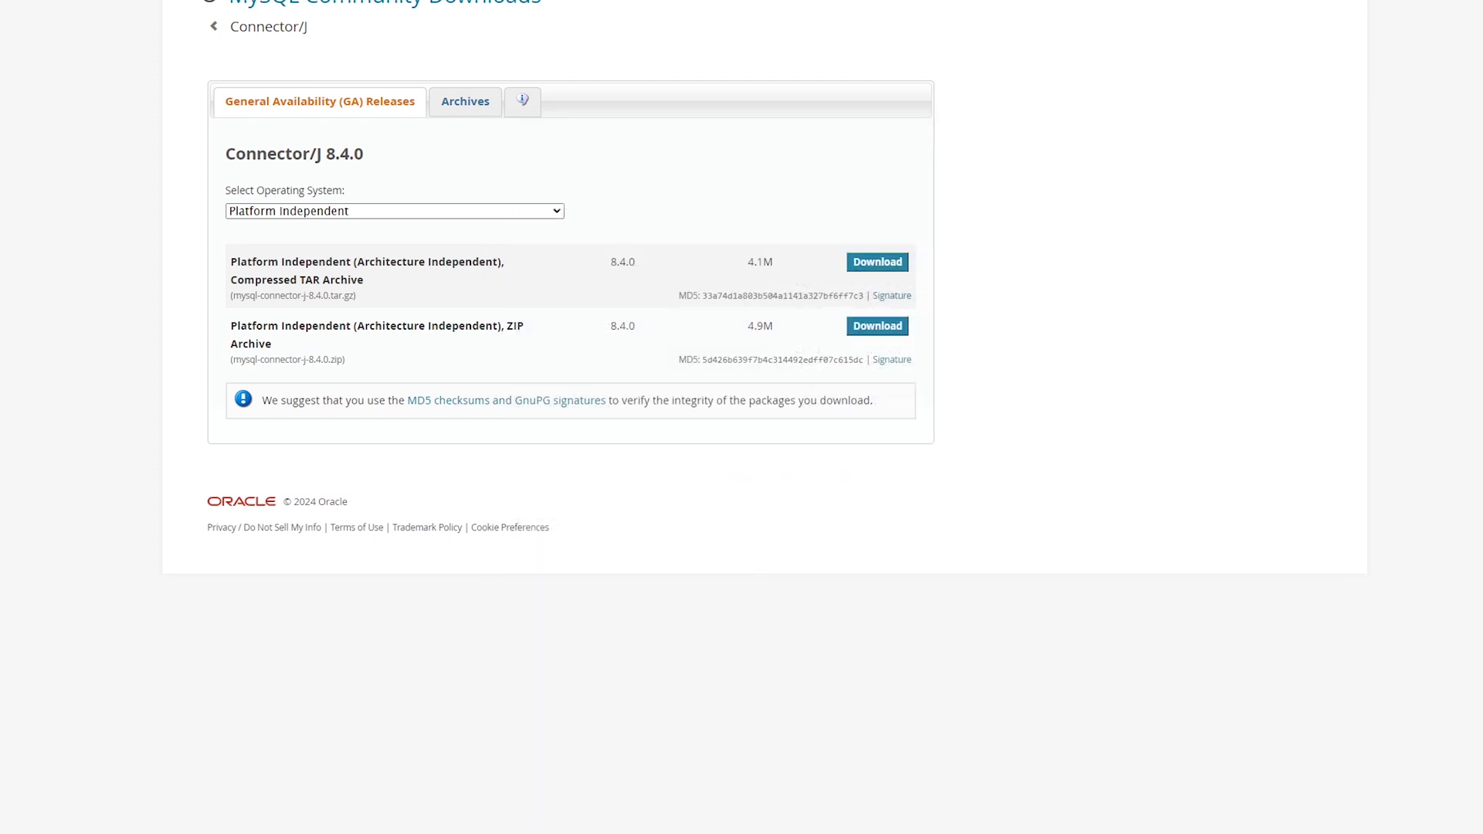
Switch to File Explorer and check the Atlassian\Jira\lib folder for mysql-connector-j-8.3.0.jar.
{"action": "key", "text": "alt+Tab"}
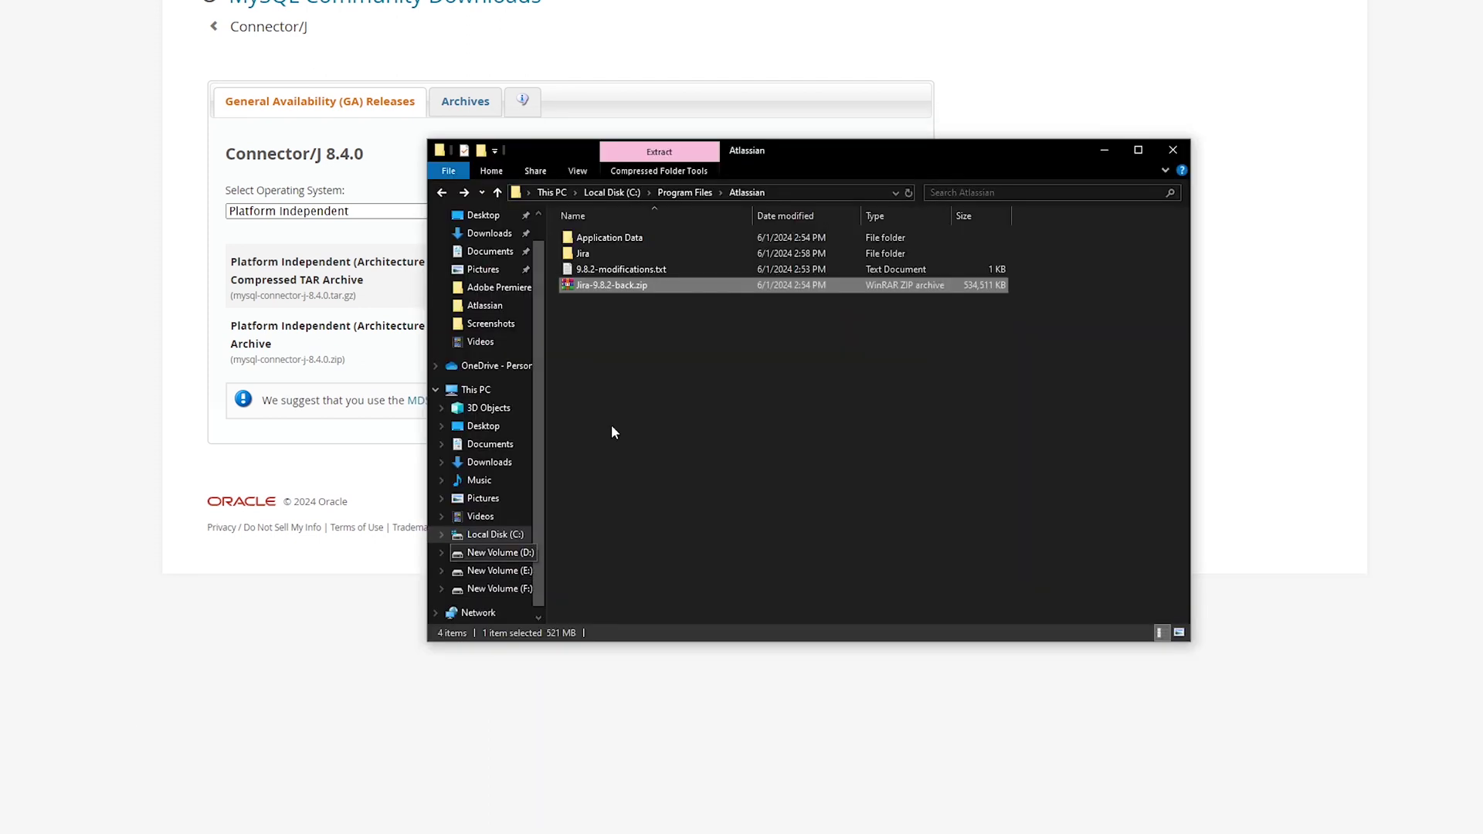
{"action": "left_click", "coordinate": [594, 254]}
{"action": "double_click", "coordinate": [595, 255]}
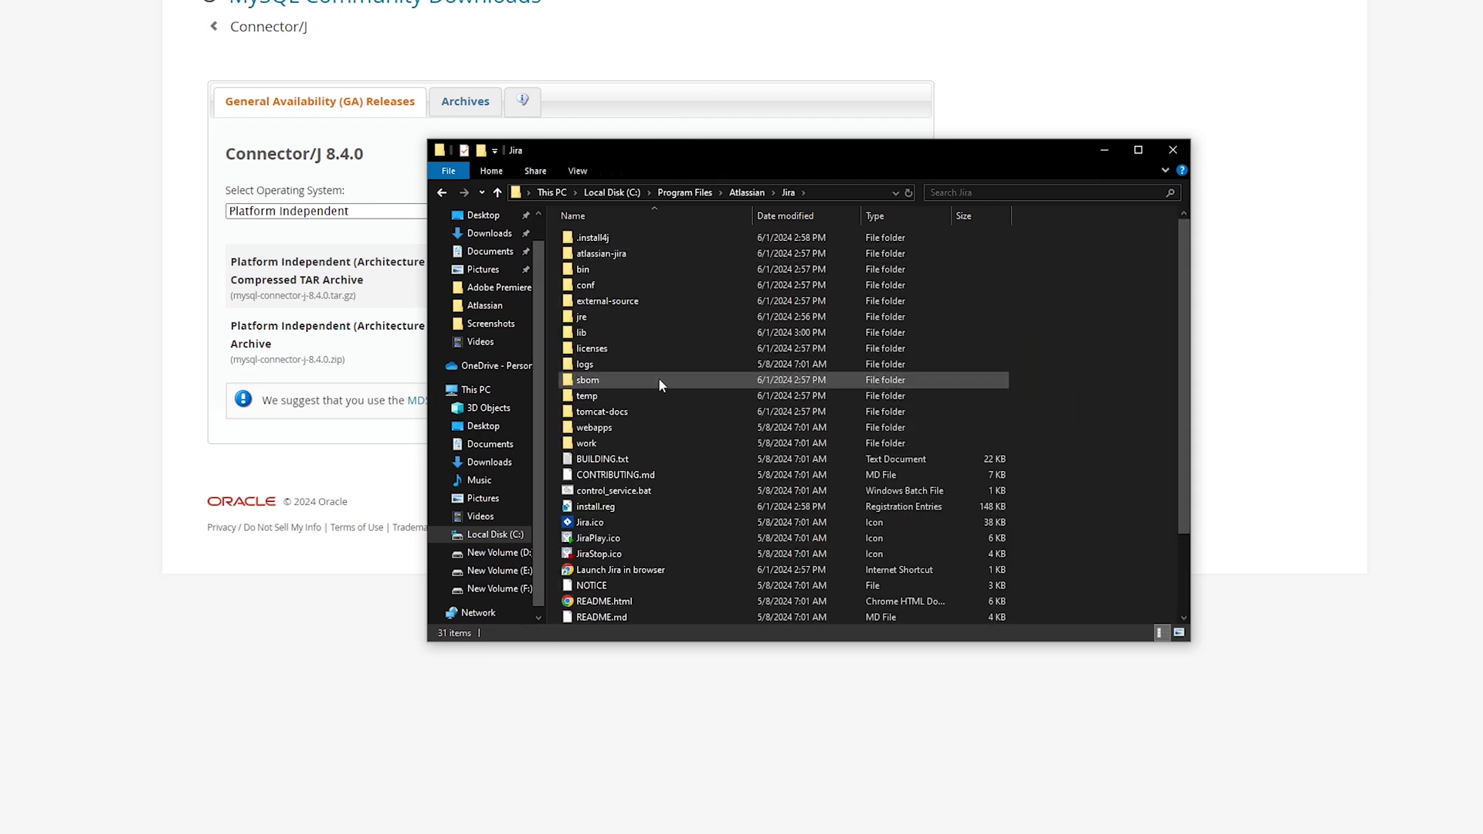
{"action": "double_click", "coordinate": [611, 333]}
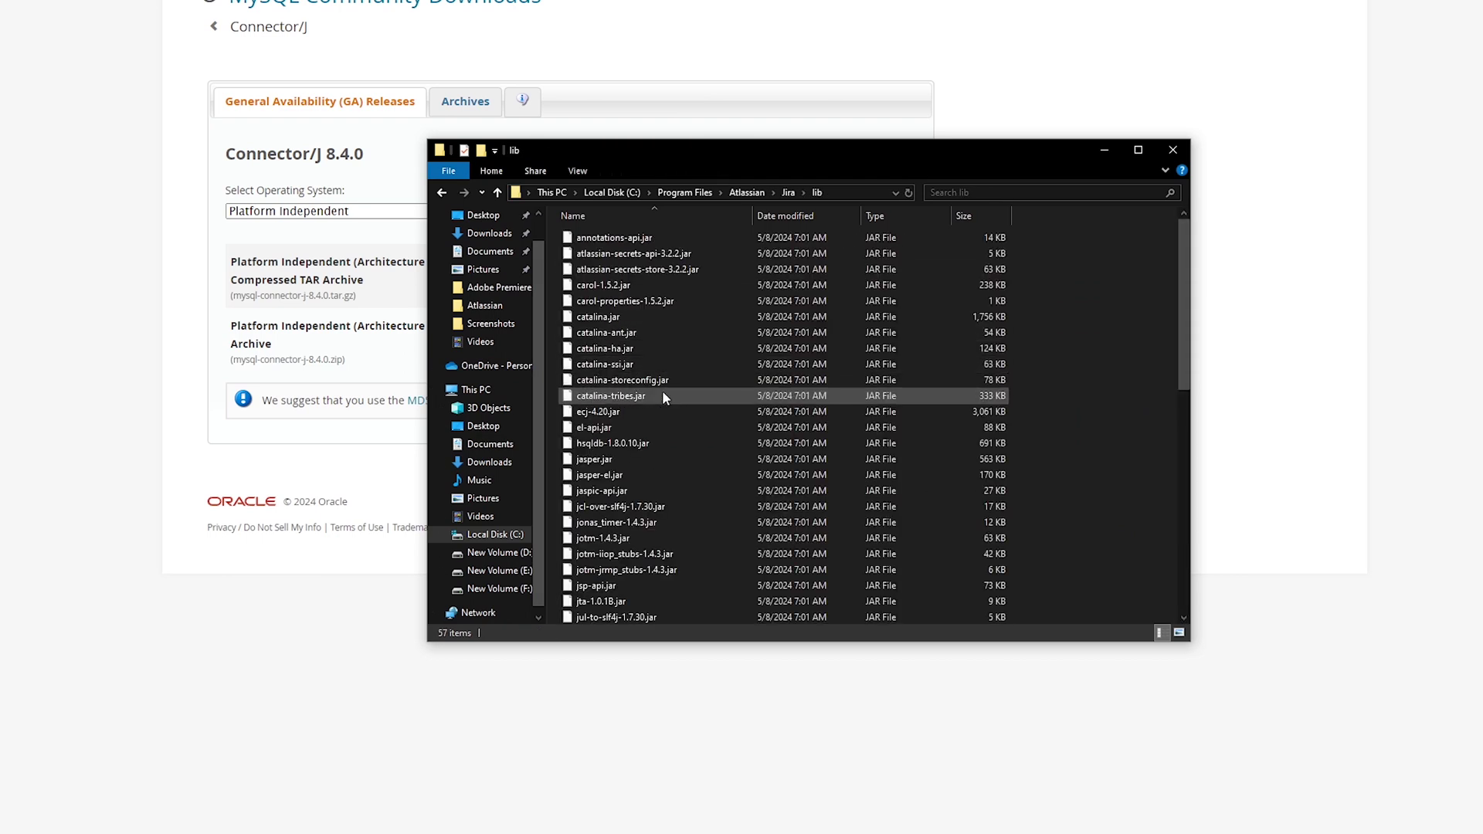
{"action": "scroll", "coordinate": [666, 390], "scroll_direction": "down", "scroll_amount": 6}
{"action": "left_click", "coordinate": [661, 445]}
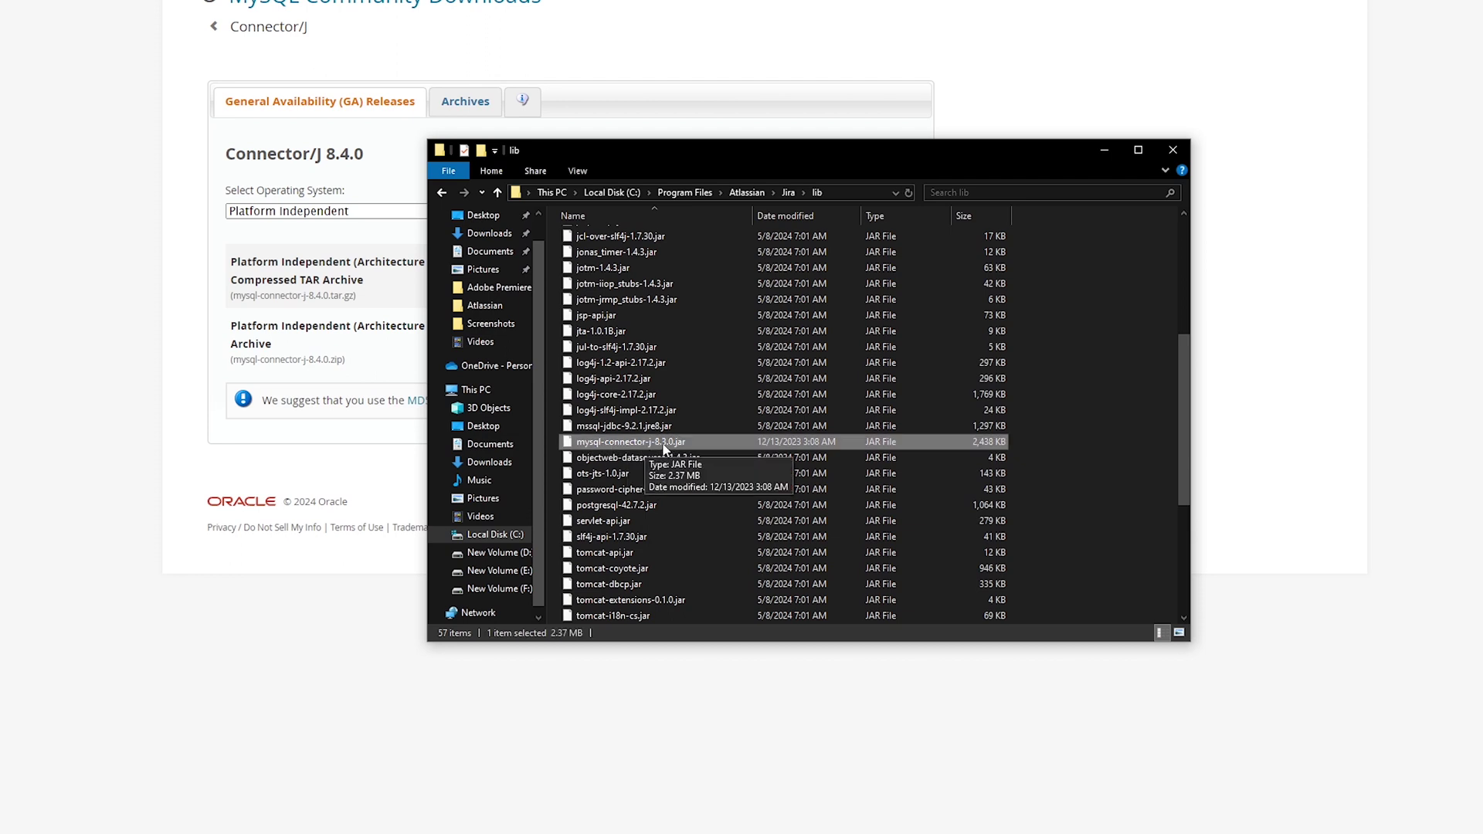
{"action": "left_click", "coordinate": [1264, 343]}
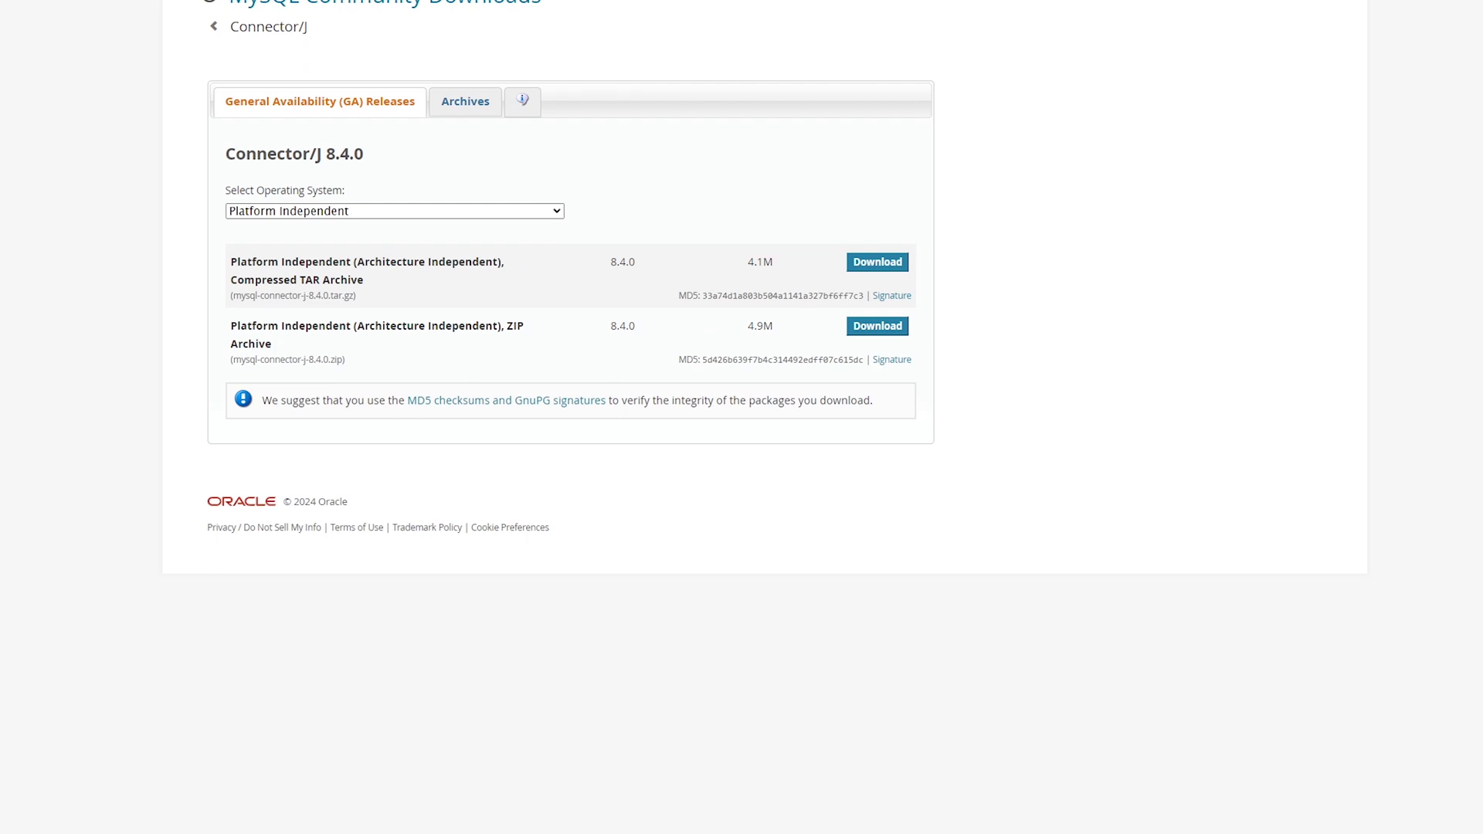
Switch to Command Prompt, change to C:\Program Files\Atlassian\Jira\bin, and run start-jira.
{"action": "key", "text": "alt+Tab"}
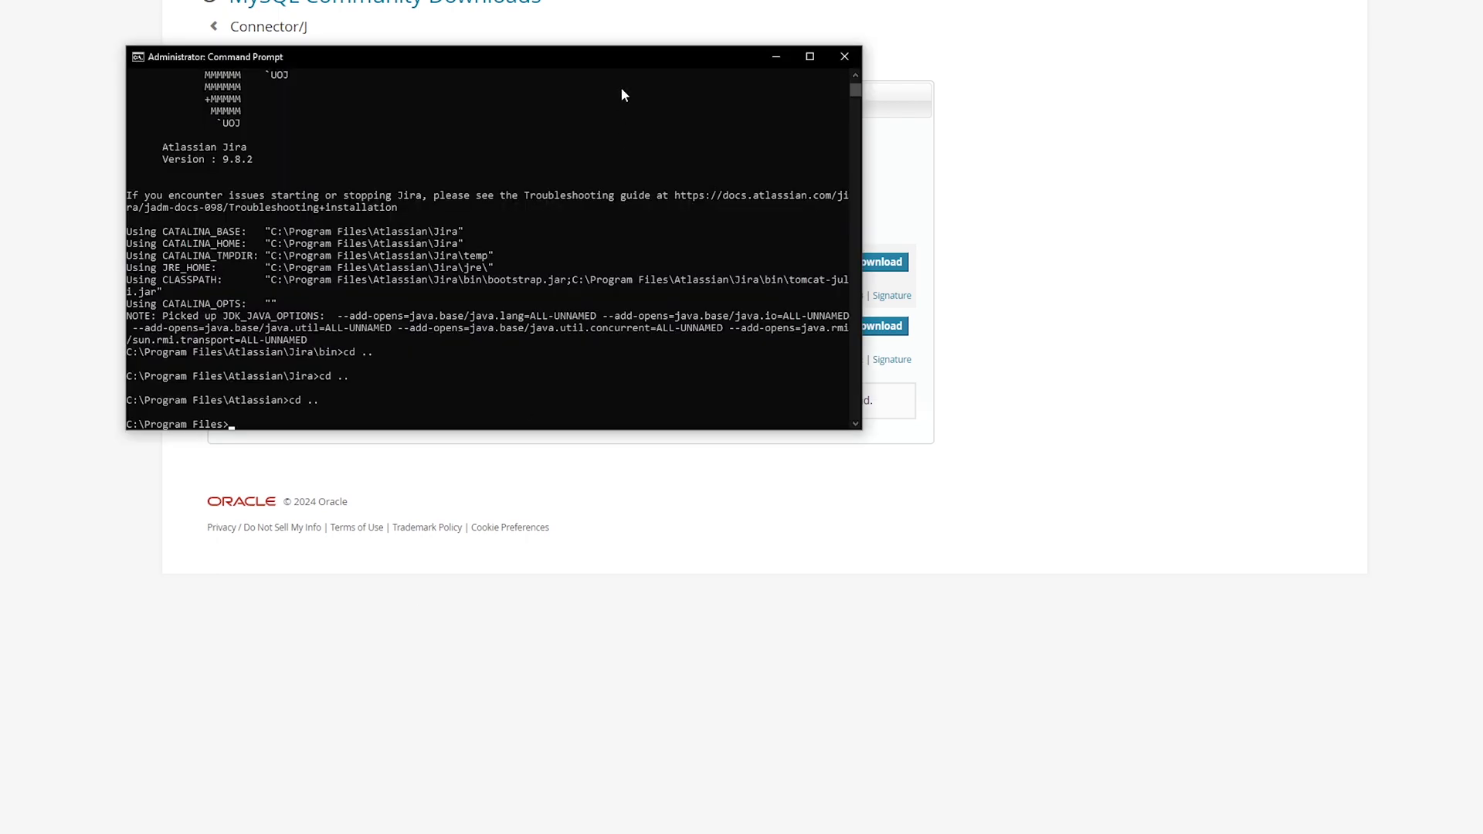
{"action": "left_click_drag", "start_coordinate": [621, 60], "coordinate": [636, 143]}
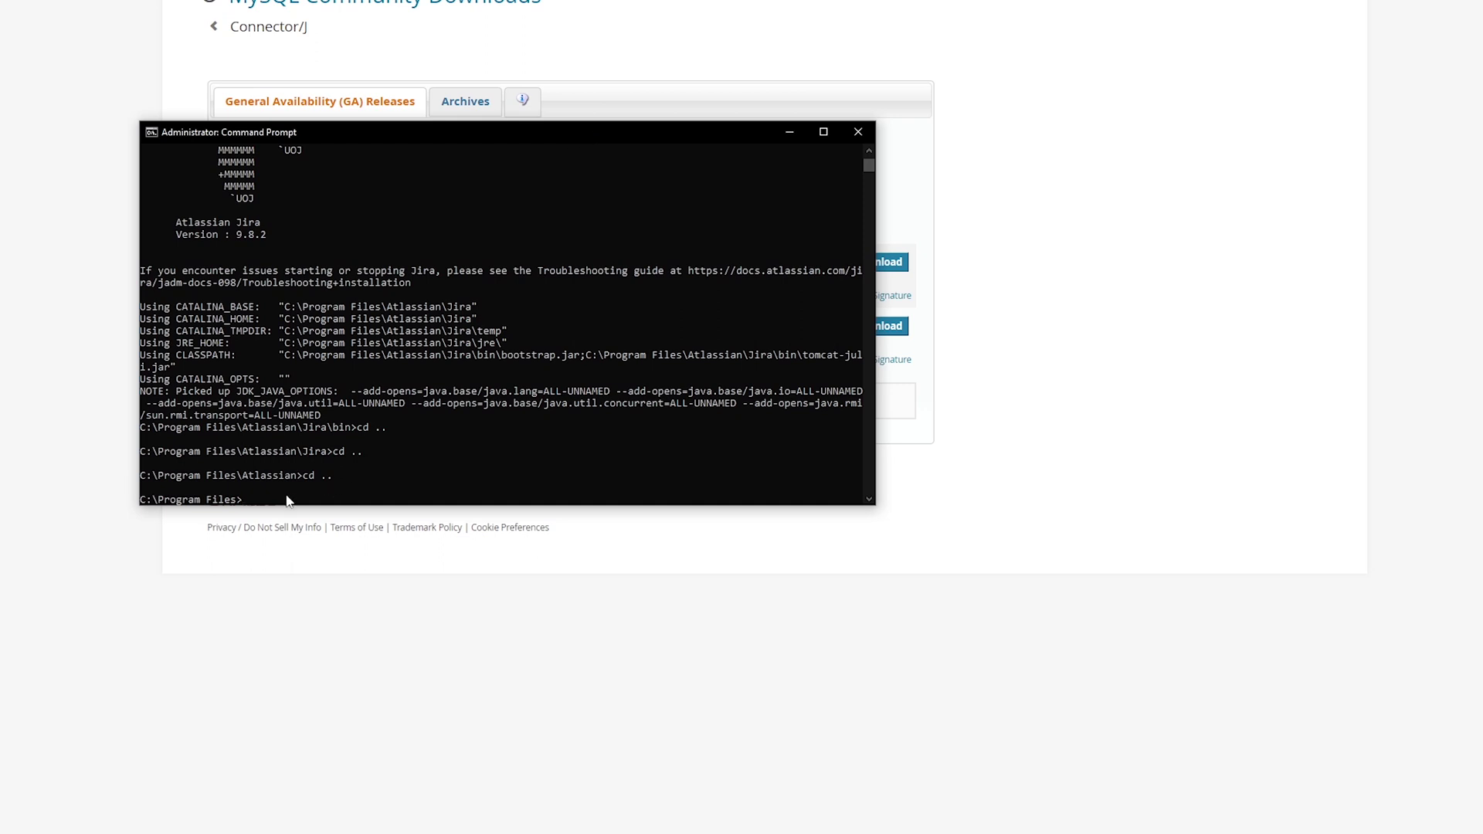
{"action": "type", "text": "cd C:\\Program Files\\Atlassian\\Jira\\bin"}
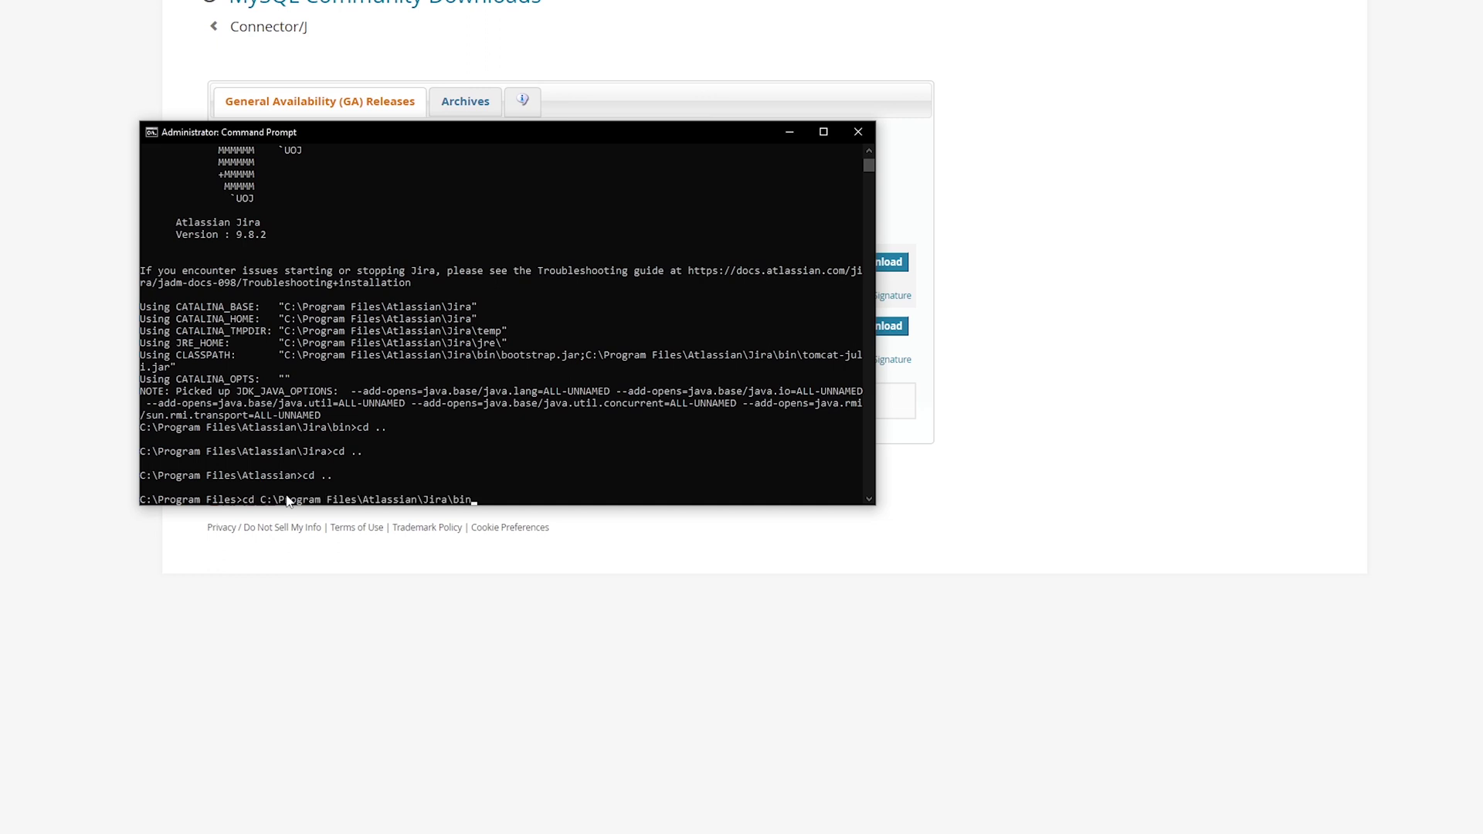
{"action": "key", "text": "Return"}
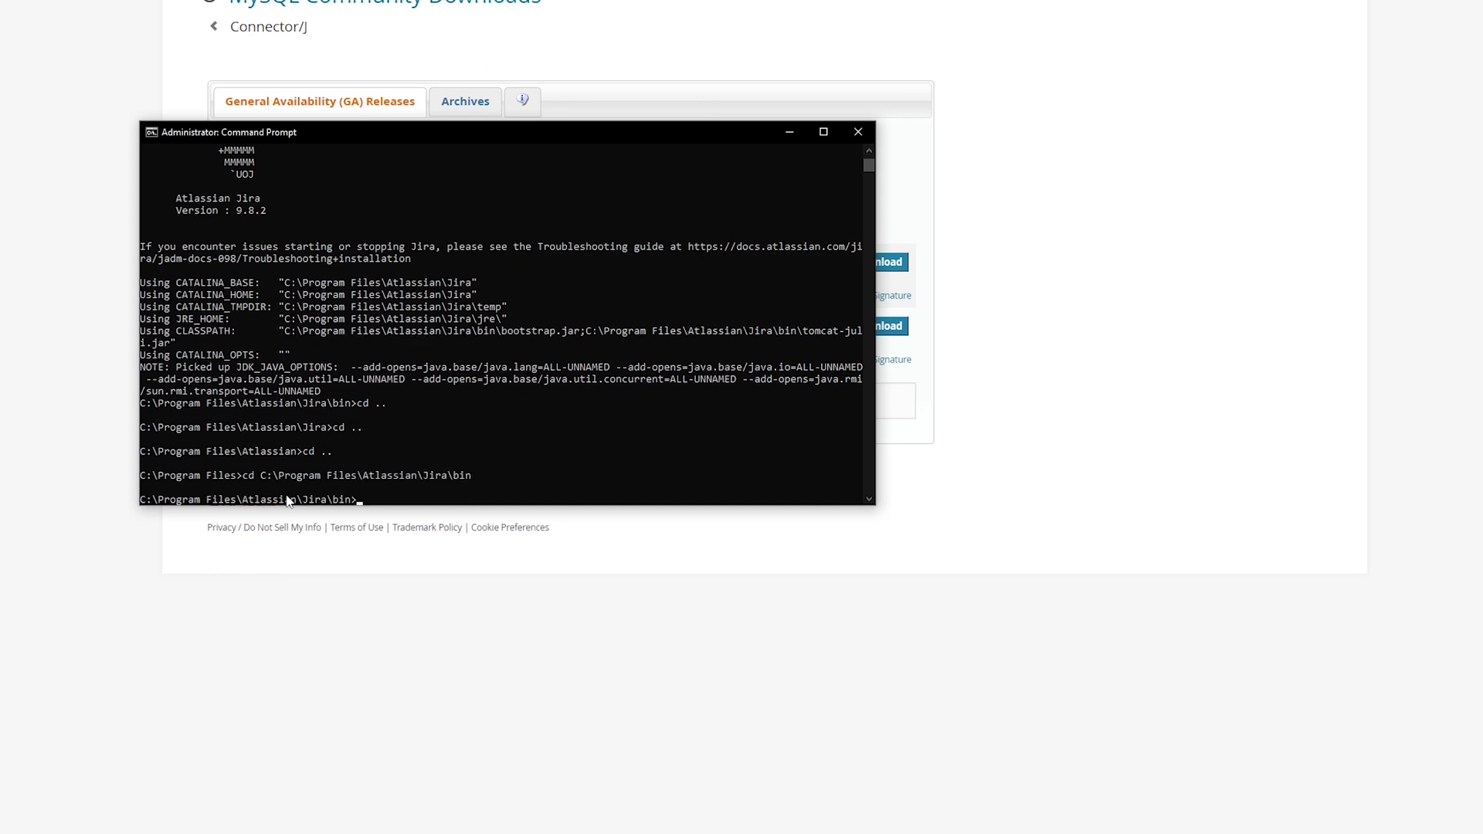
{"action": "type", "text": "start-jira"}
{"action": "key", "text": "Return"}
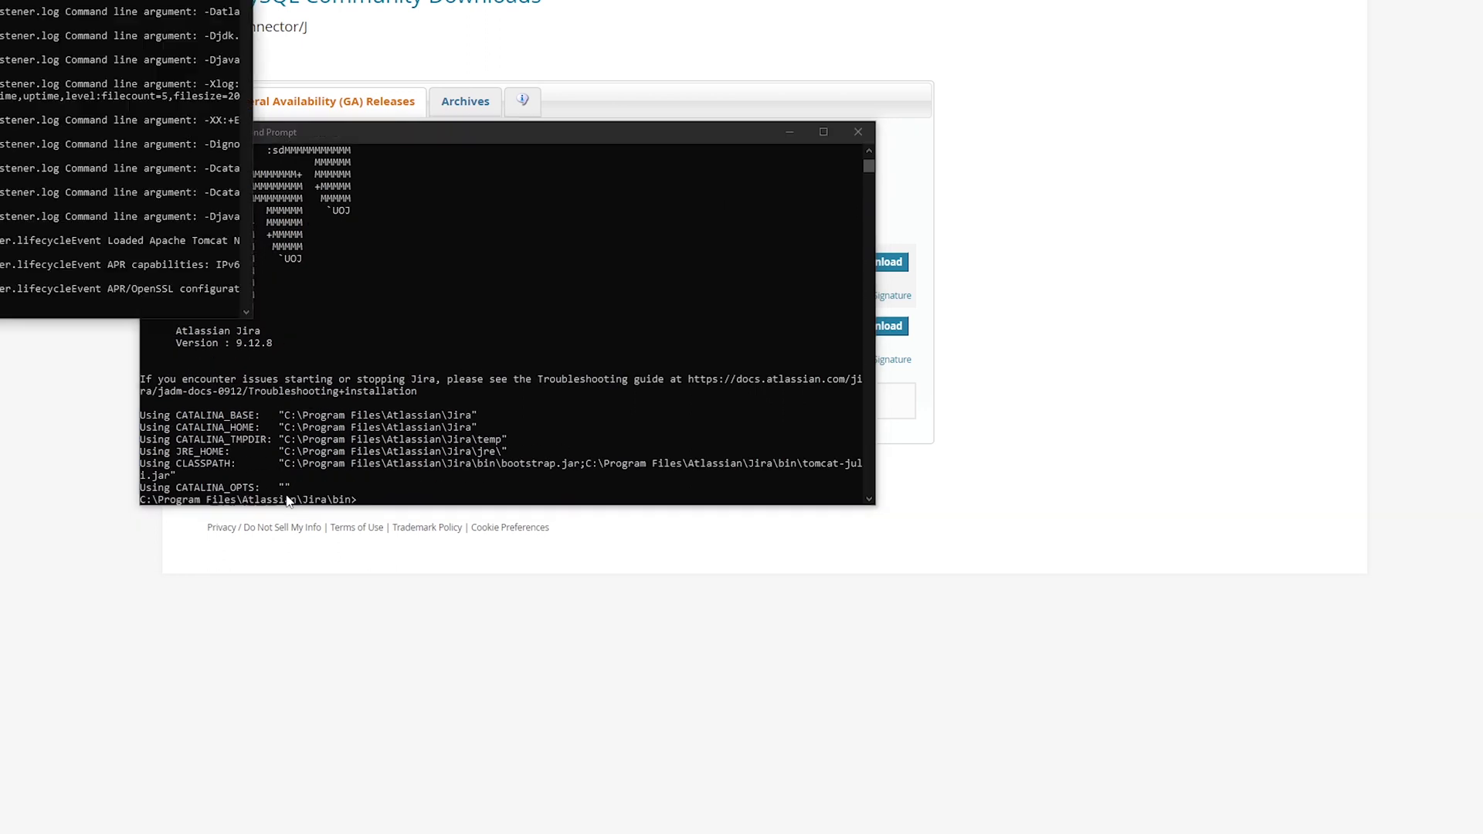
{"action": "left_click_drag", "start_coordinate": [21, 0], "coordinate": [574, 67]}
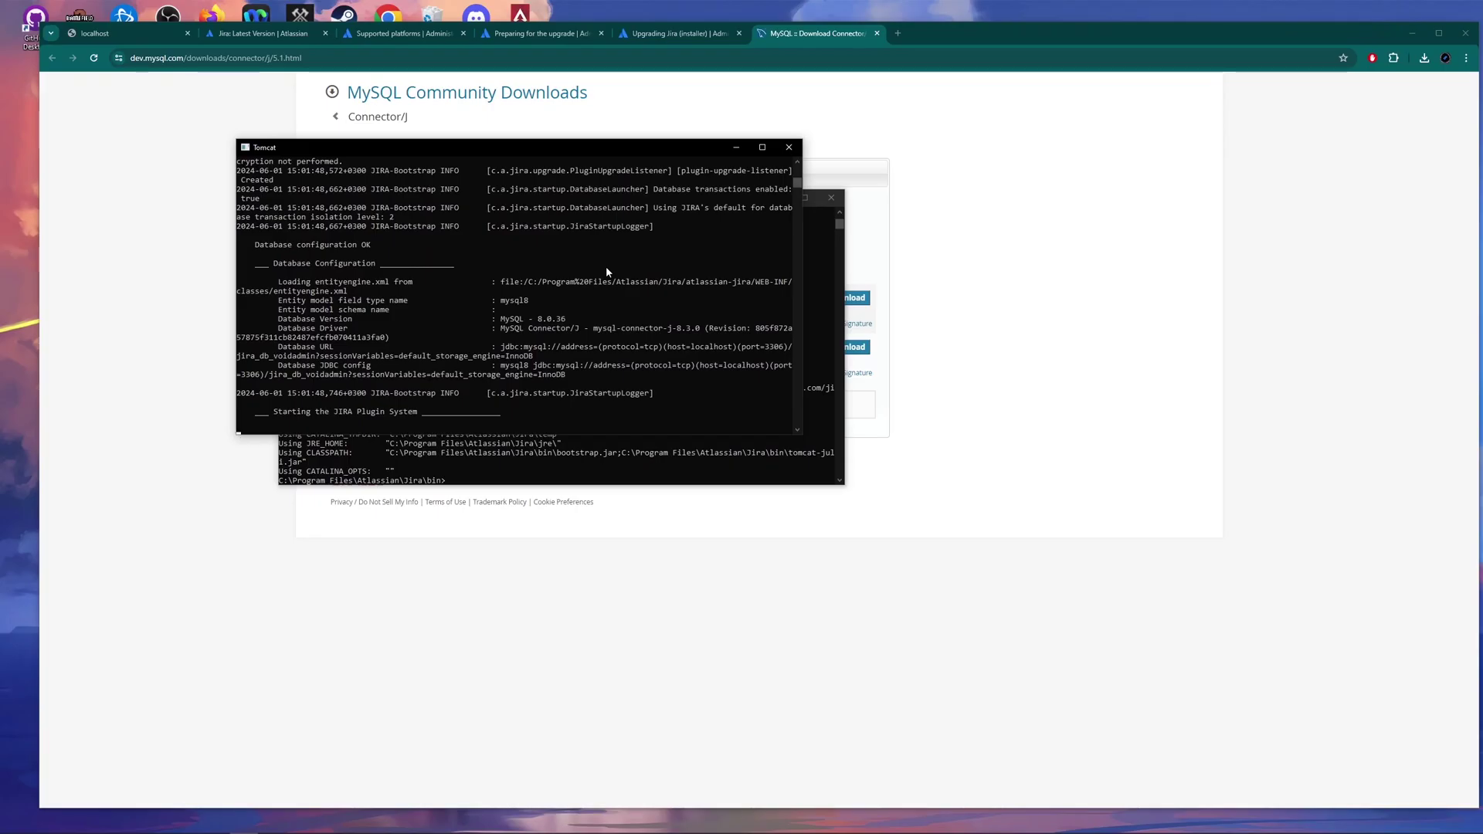
Switch to Chrome, load the local Jira site, log in with the prefilled credentials, and check the version in the dashboard footer.
{"action": "left_click", "coordinate": [151, 40]}
{"action": "left_click", "coordinate": [297, 59]}
{"action": "key", "text": "Return"}
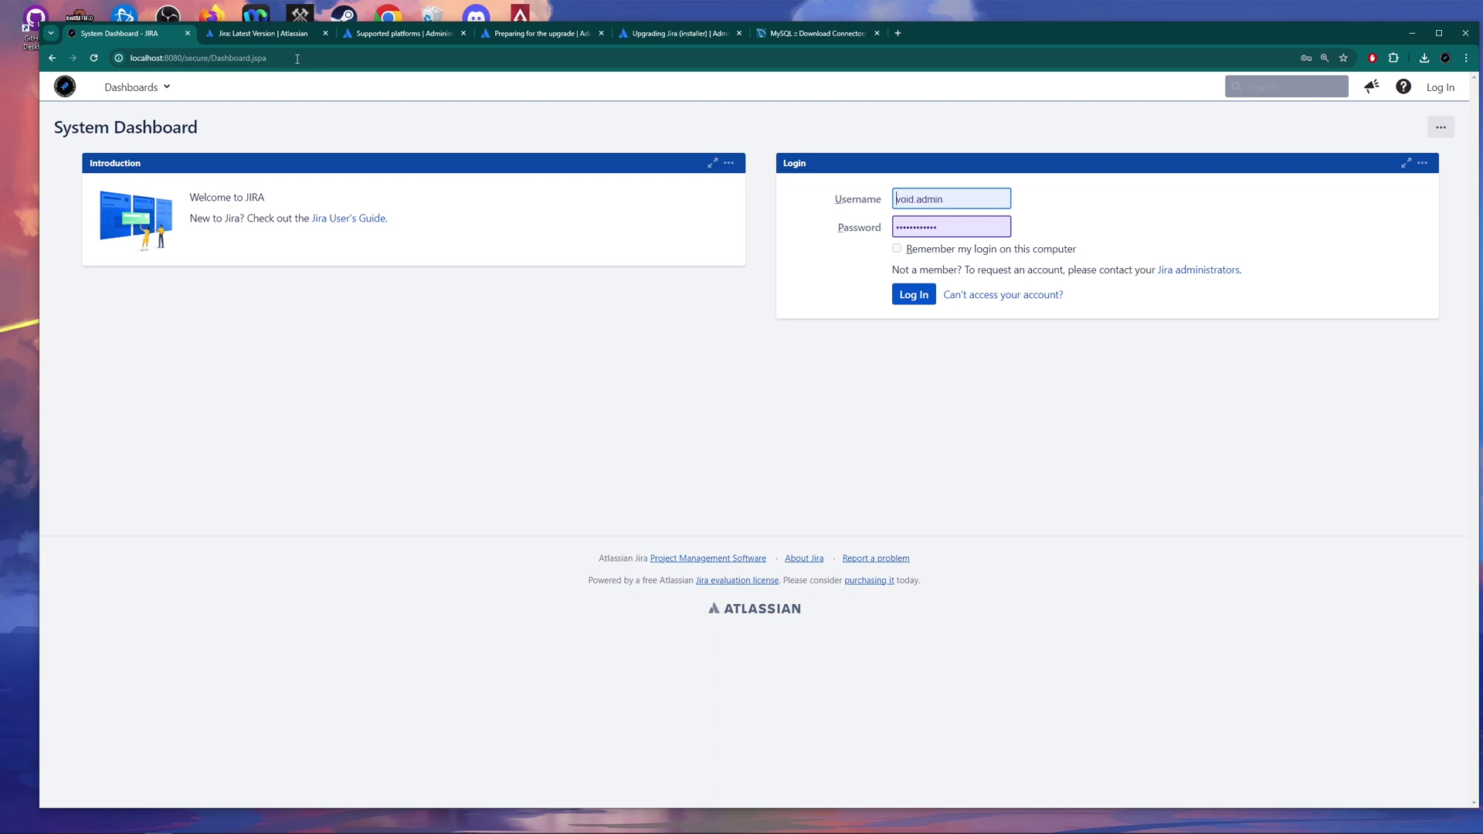
{"action": "left_click", "coordinate": [902, 302]}
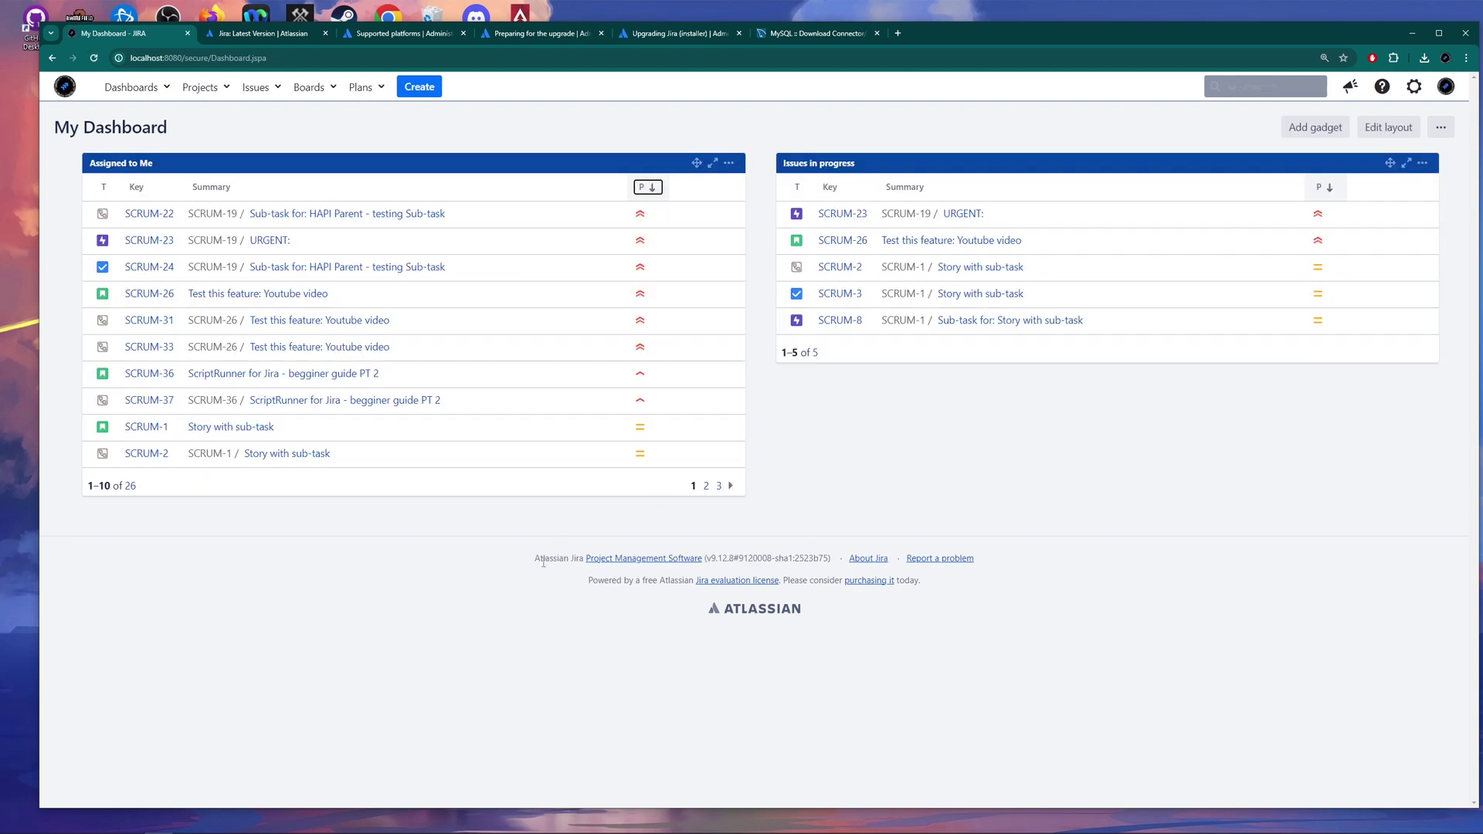
{"action": "left_click_drag", "start_coordinate": [535, 560], "coordinate": [734, 558]}
{"action": "left_click", "coordinate": [740, 569]}
Open the Manage apps administration page listing the user-installed apps, and dismiss the re-index recommendation.
{"action": "left_click", "coordinate": [1414, 86]}
{"action": "left_click", "coordinate": [1365, 202]}
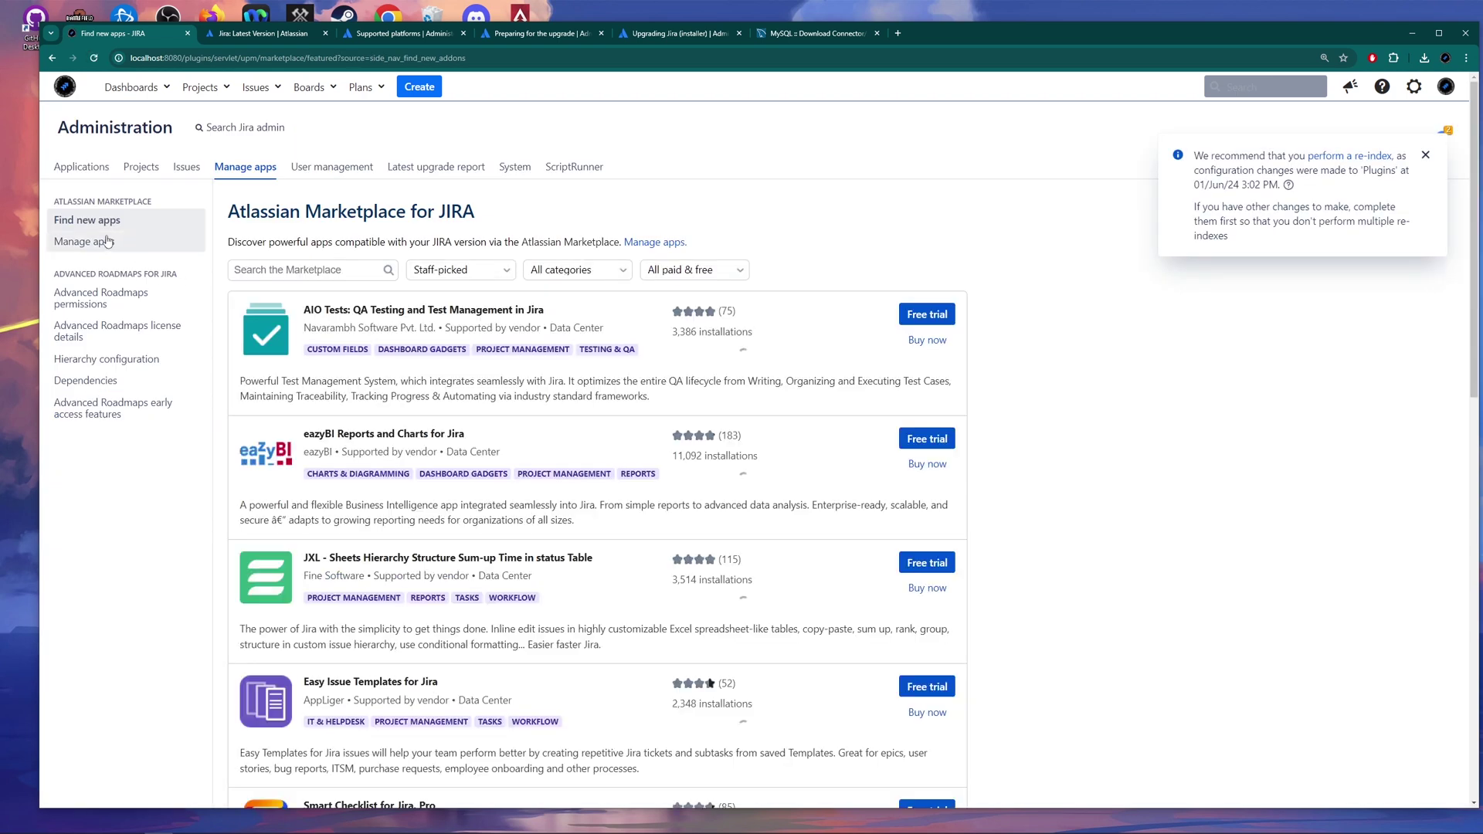
{"action": "left_click", "coordinate": [109, 242]}
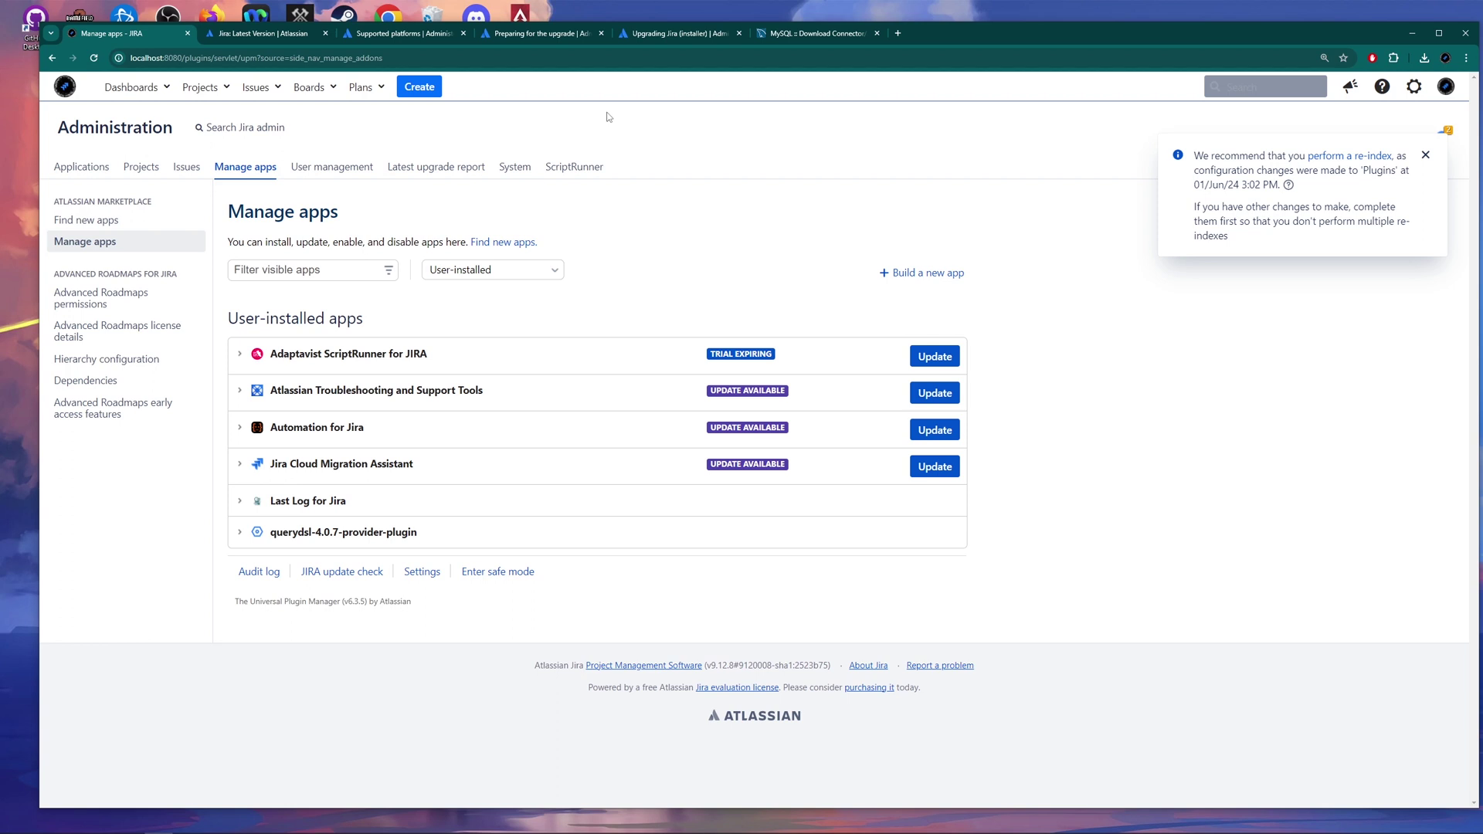
{"action": "left_click", "coordinate": [1426, 155]}
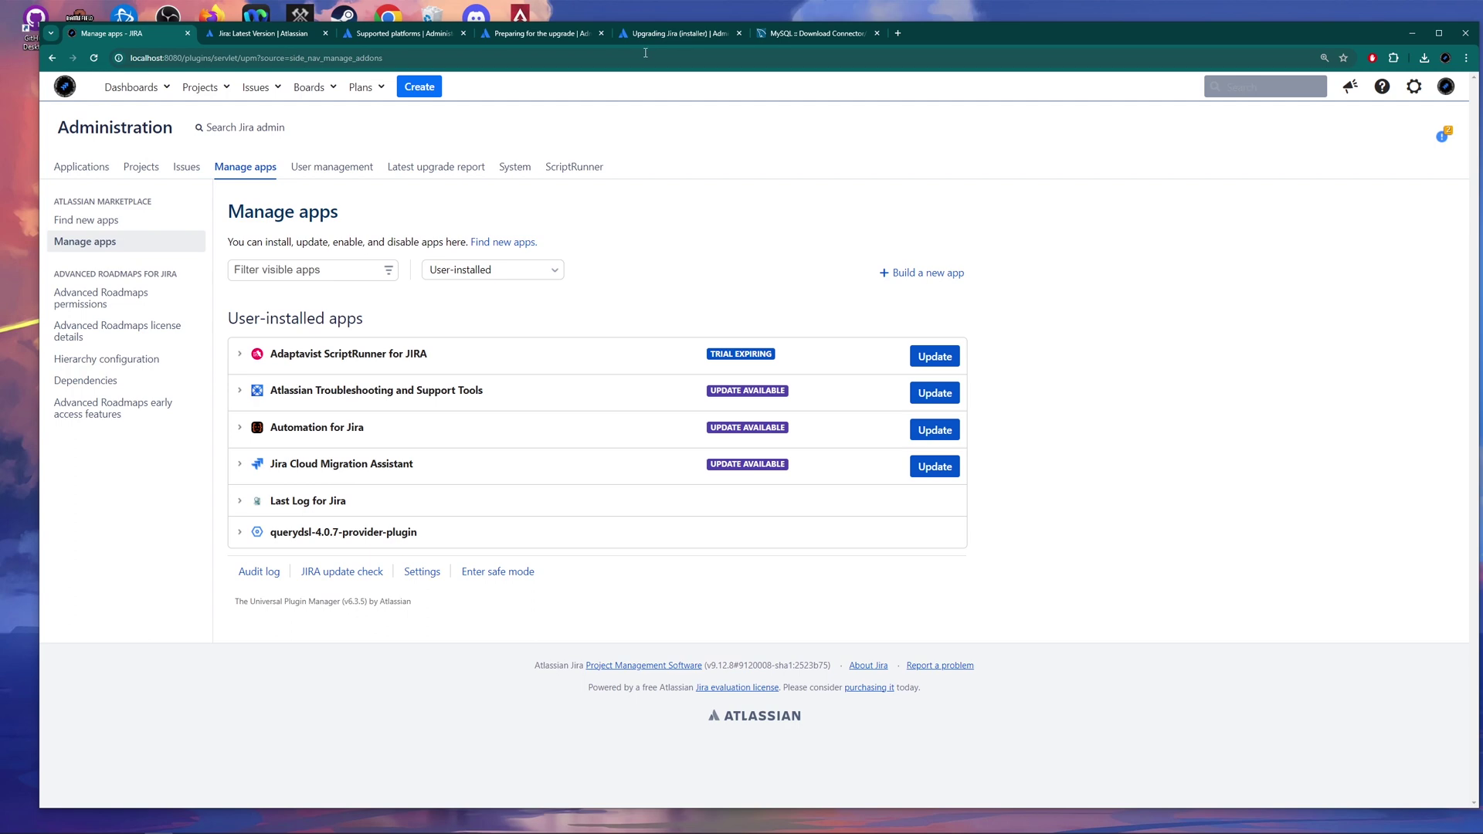
Look through the Upgrading Jira (installer) documentation as far as the post-upgrade landing page section.
{"action": "left_click", "coordinate": [554, 36]}
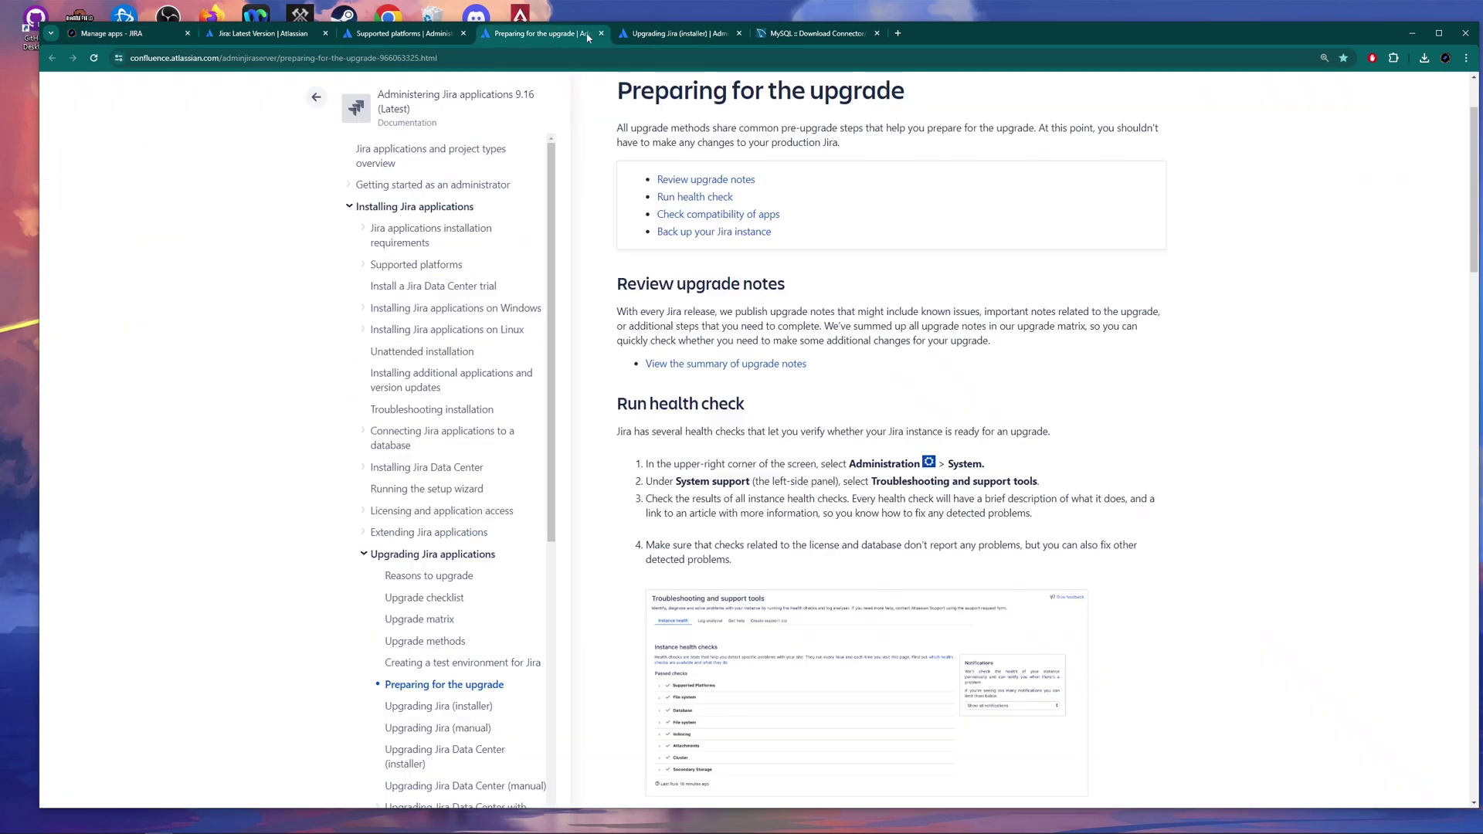
{"action": "left_click", "coordinate": [666, 34]}
{"action": "scroll", "coordinate": [635, 344], "scroll_direction": "down", "scroll_amount": 20}
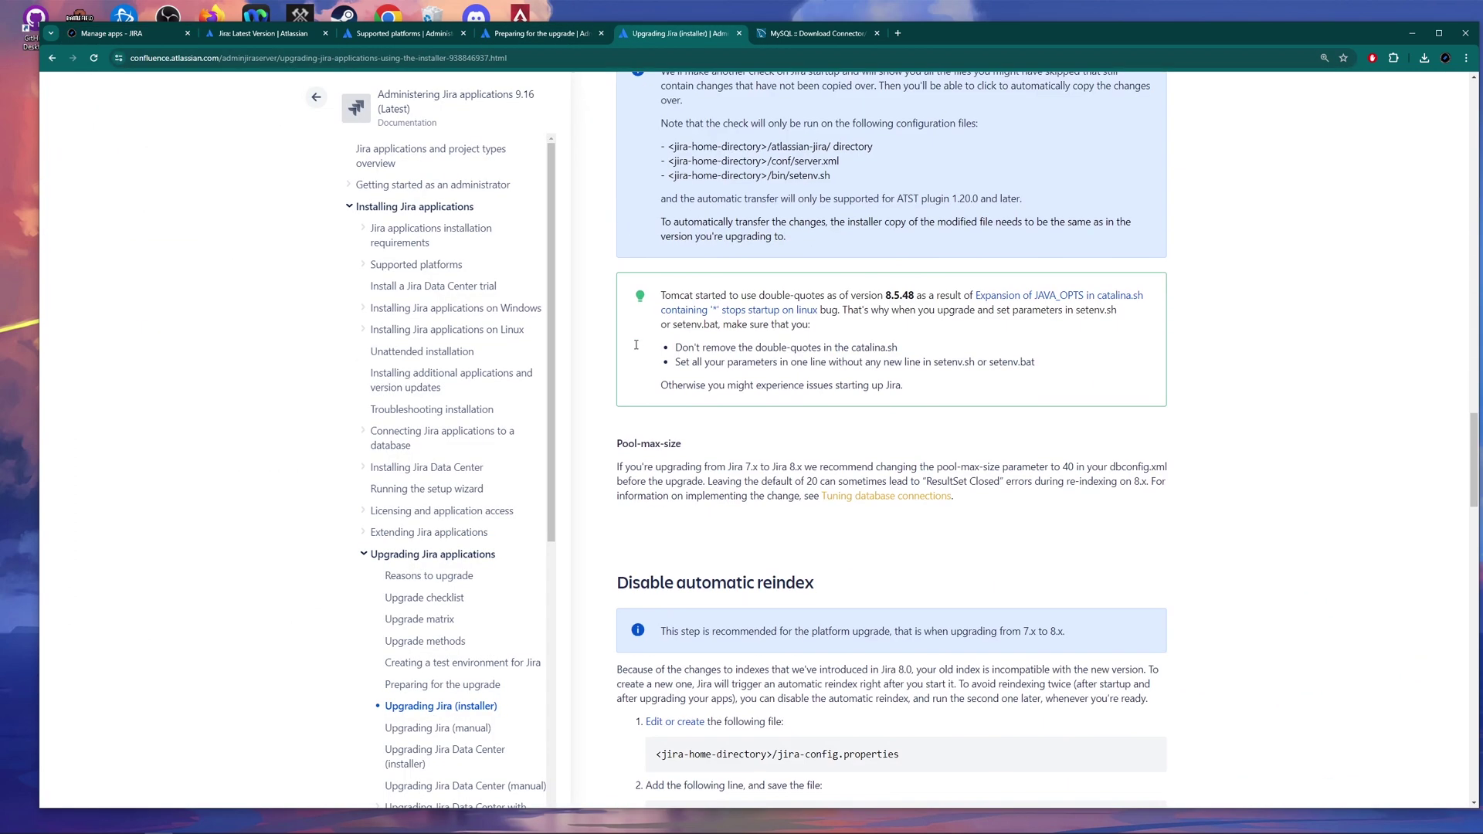
{"action": "scroll", "coordinate": [635, 350], "scroll_direction": "down", "scroll_amount": 5}
{"action": "scroll", "coordinate": [834, 303], "scroll_direction": "up", "scroll_amount": 3}
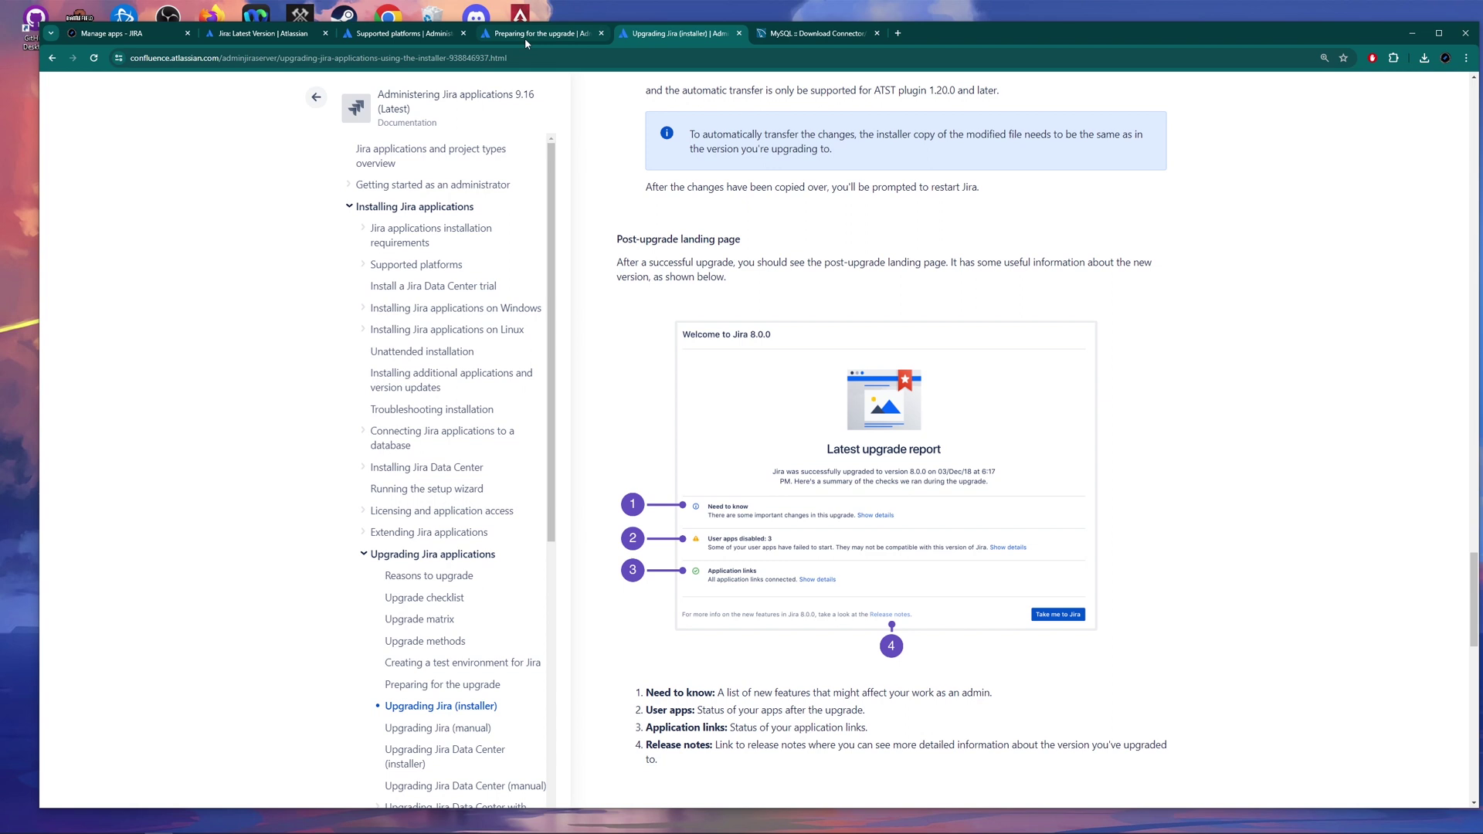
Return to the Jira administration, open the Indexing page by searching for "rein", and choose Full re-index.
{"action": "left_click", "coordinate": [136, 33]}
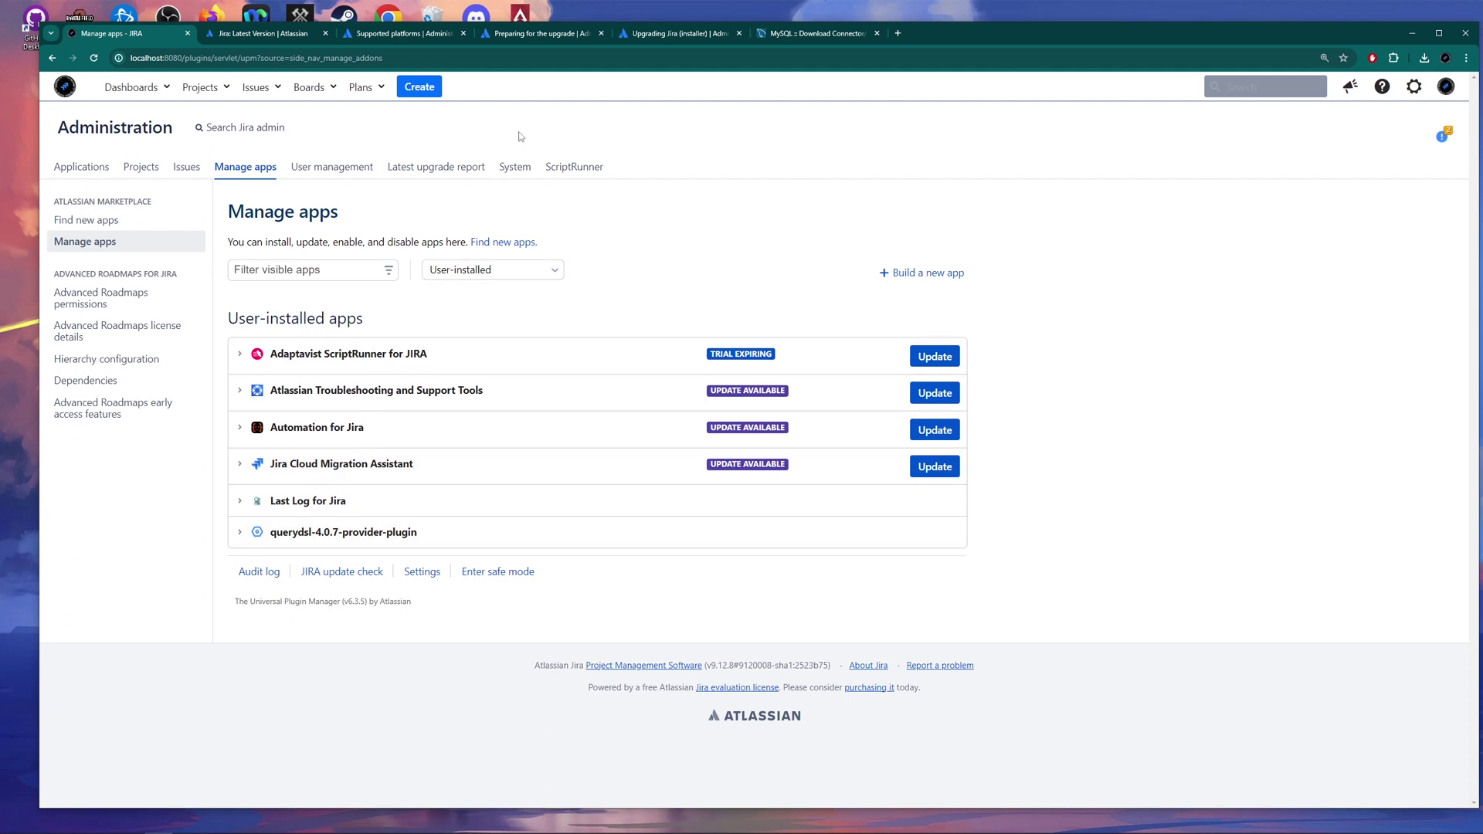
{"action": "key", "text": "period"}
{"action": "type", "text": "rein"}
{"action": "key", "text": "Return"}
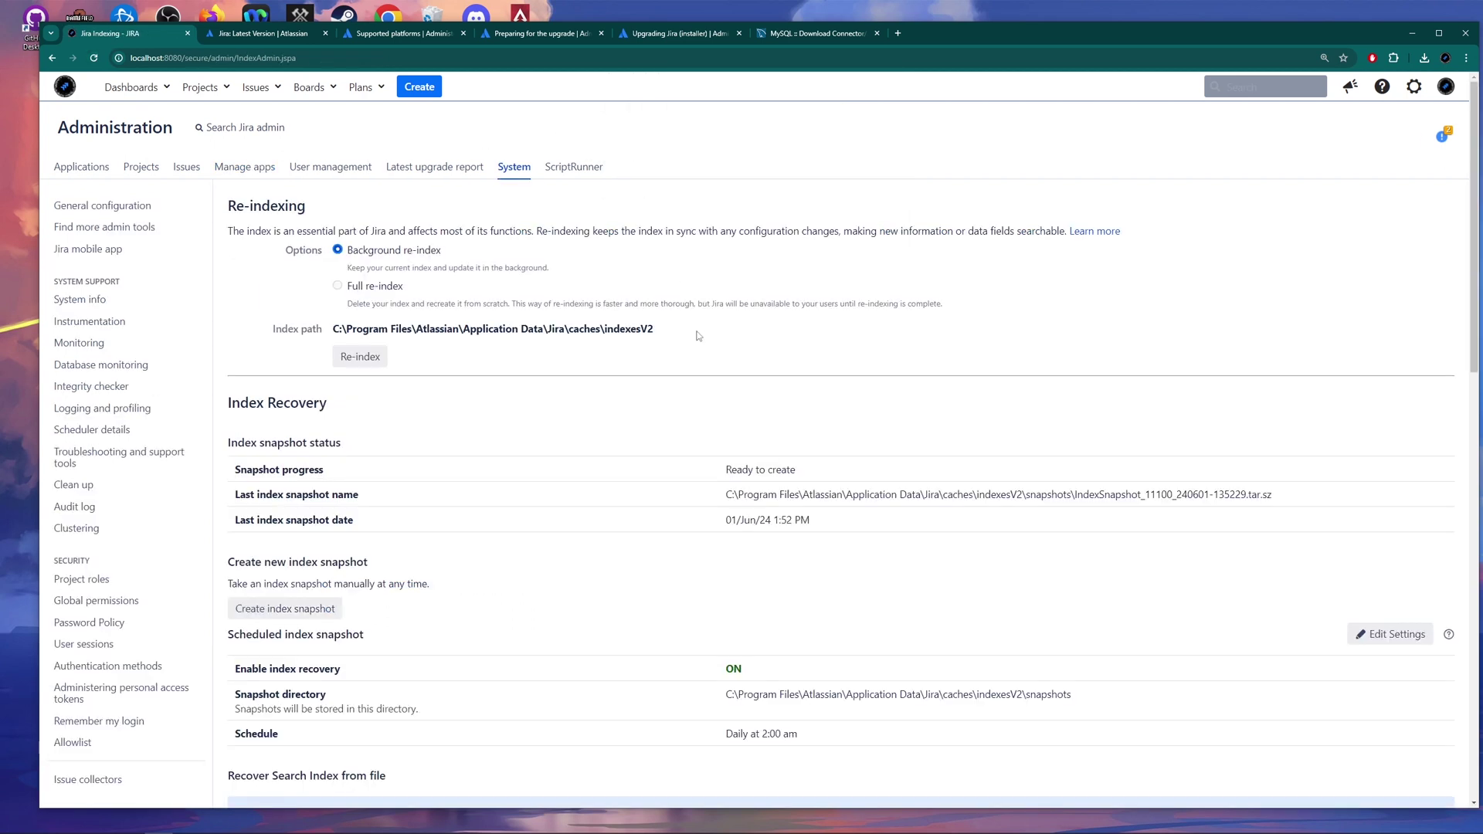
{"action": "left_click", "coordinate": [337, 285]}
{"action": "left_click", "coordinate": [358, 356]}
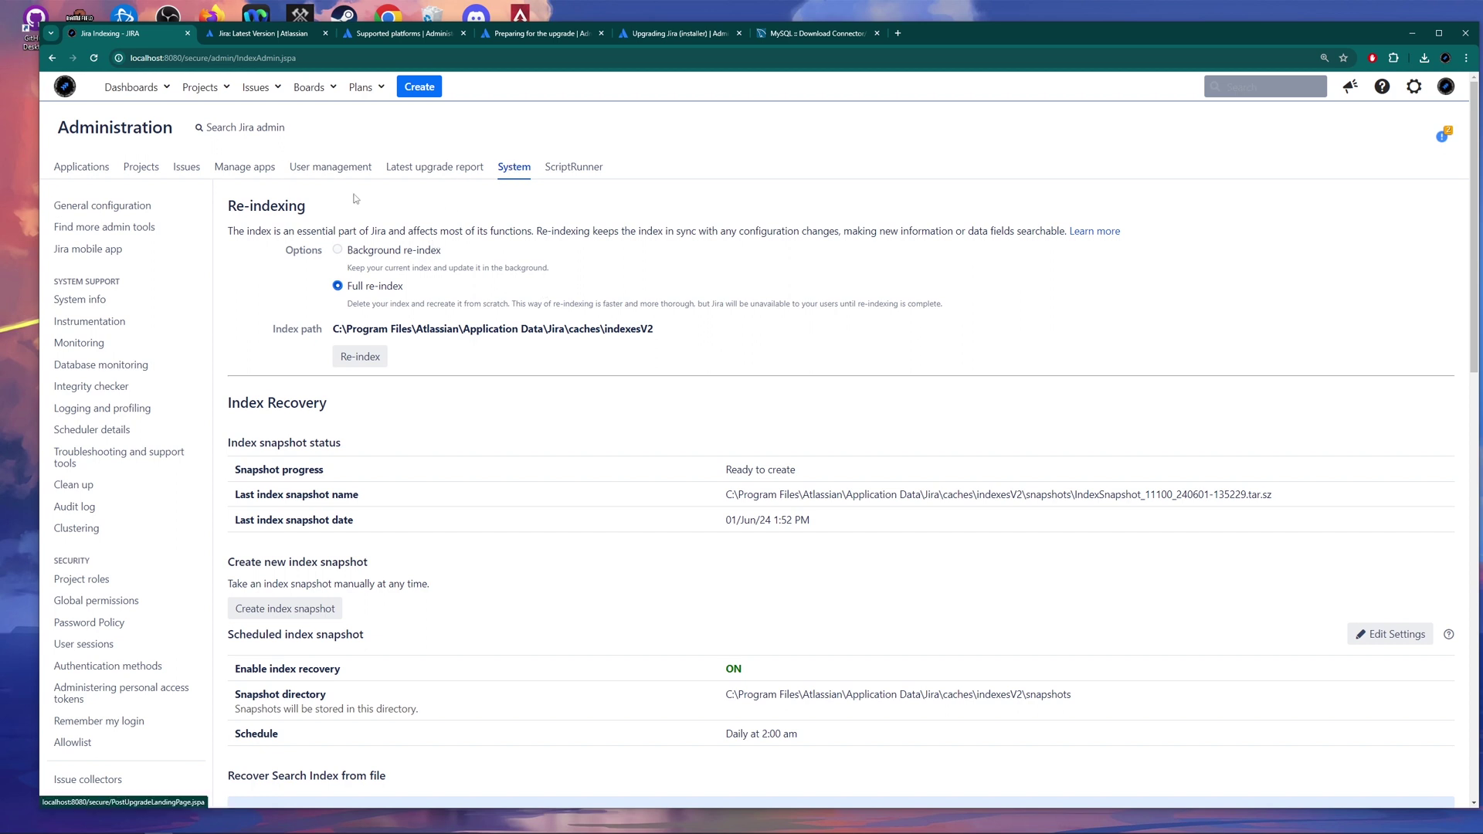
Look over the index recovery and snapshot settings, and bring up the administration search result for Indexing.
{"action": "scroll", "coordinate": [309, 348], "scroll_direction": "down", "scroll_amount": 7}
{"action": "scroll", "coordinate": [268, 428], "scroll_direction": "up", "scroll_amount": 6}
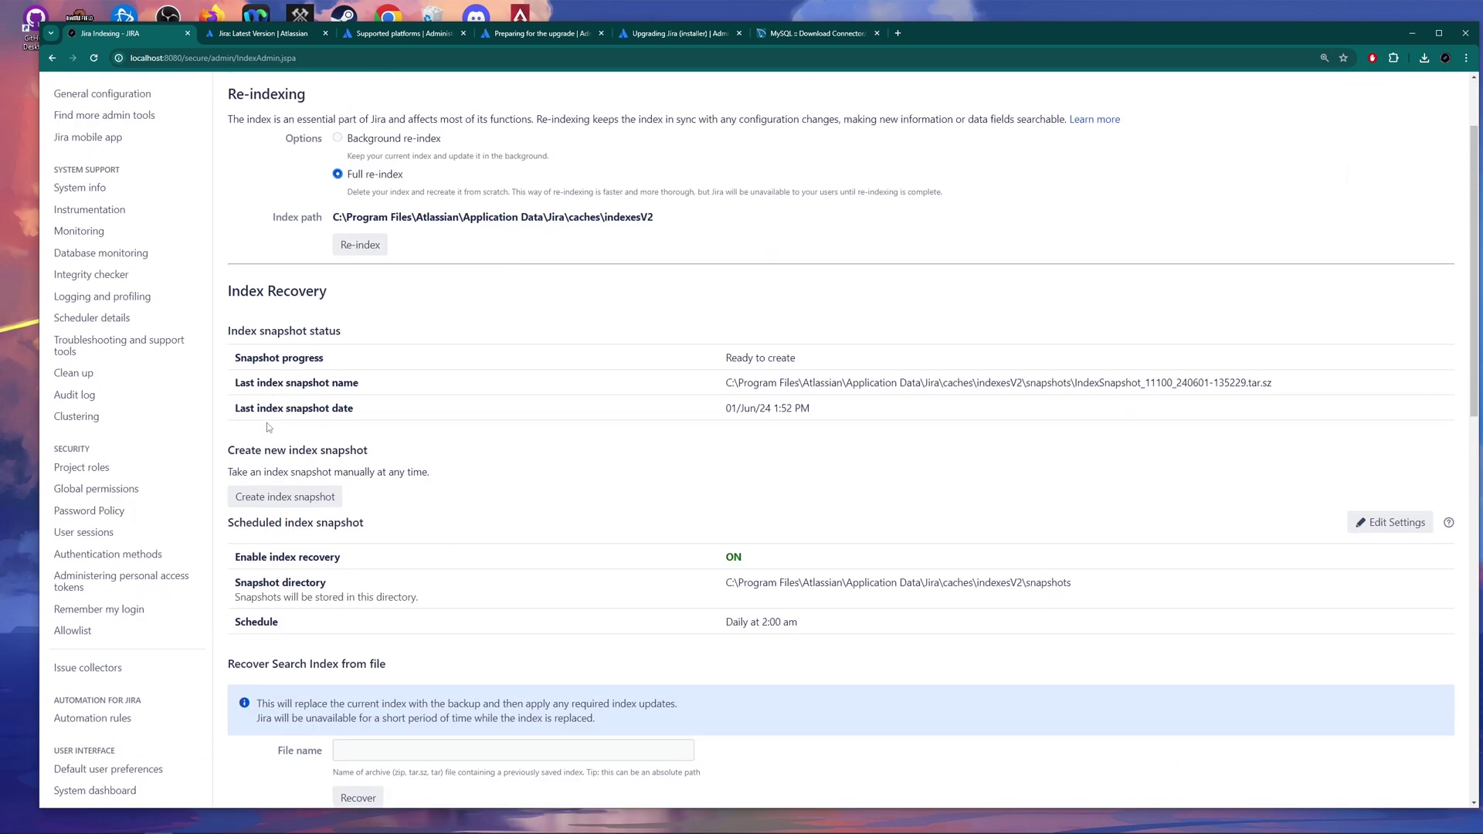
{"action": "scroll", "coordinate": [268, 427], "scroll_direction": "up", "scroll_amount": 2}
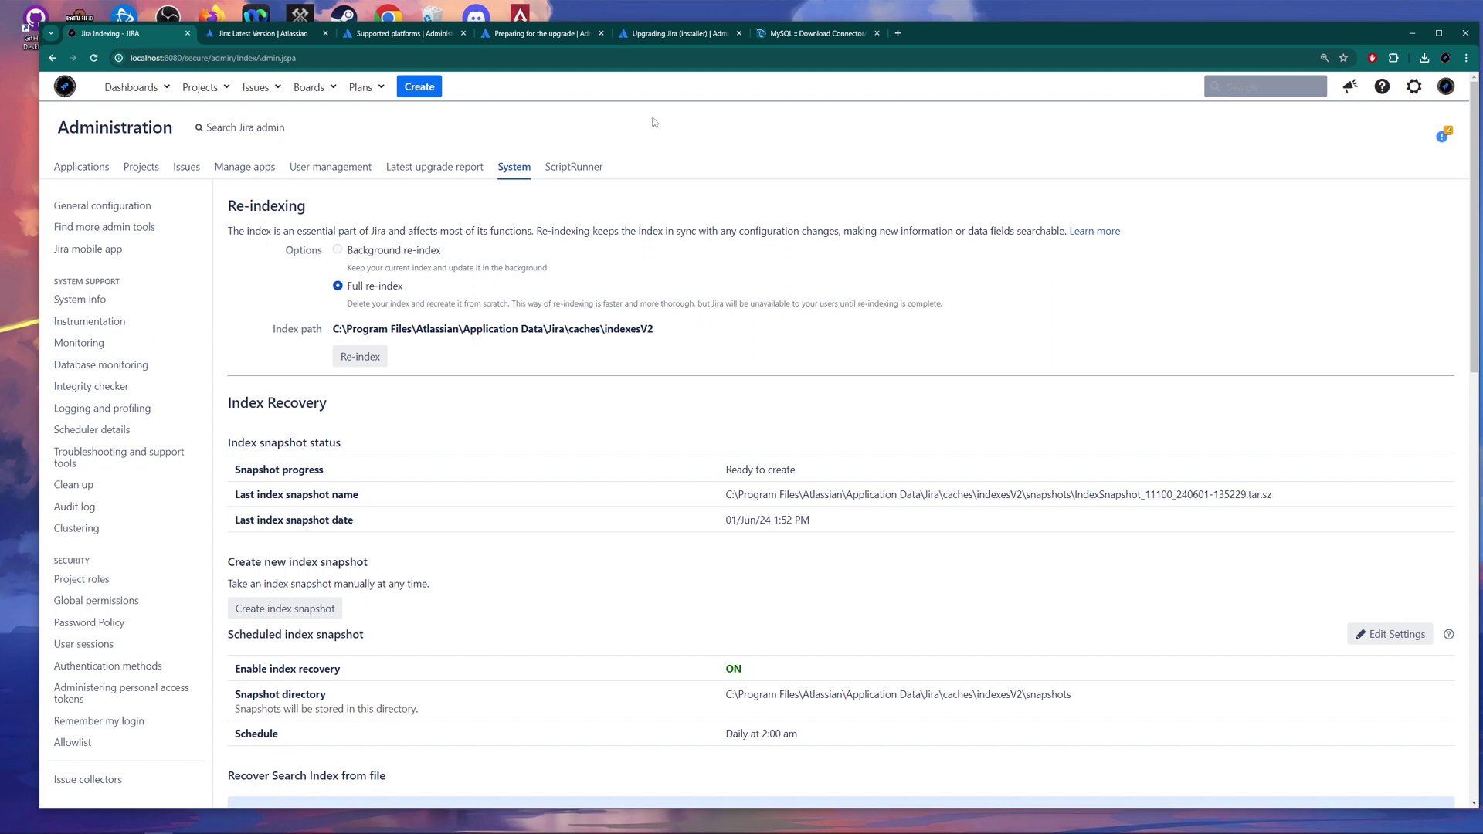
{"action": "key", "text": "period"}
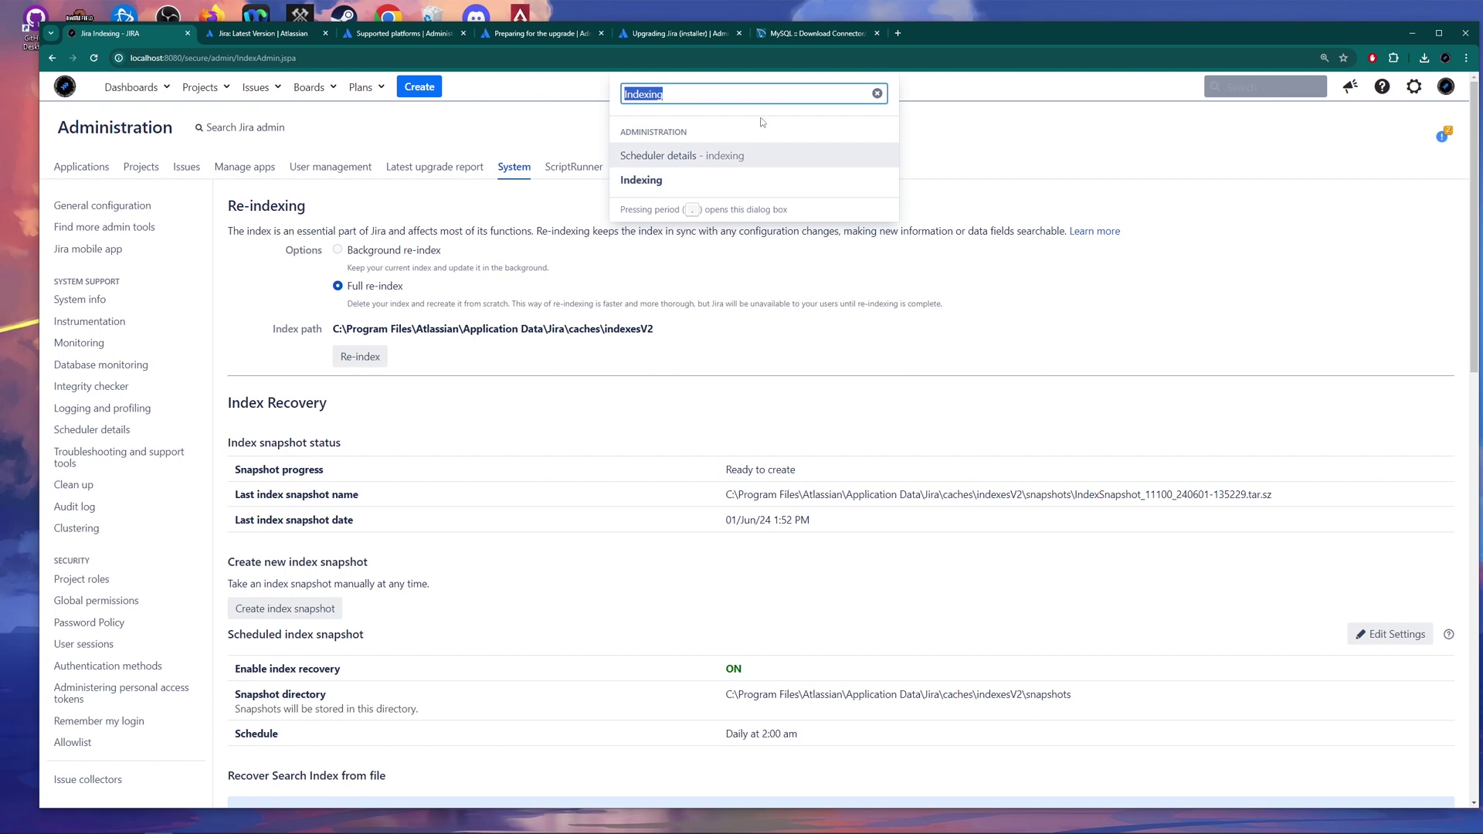
{"action": "left_click", "coordinate": [785, 180]}
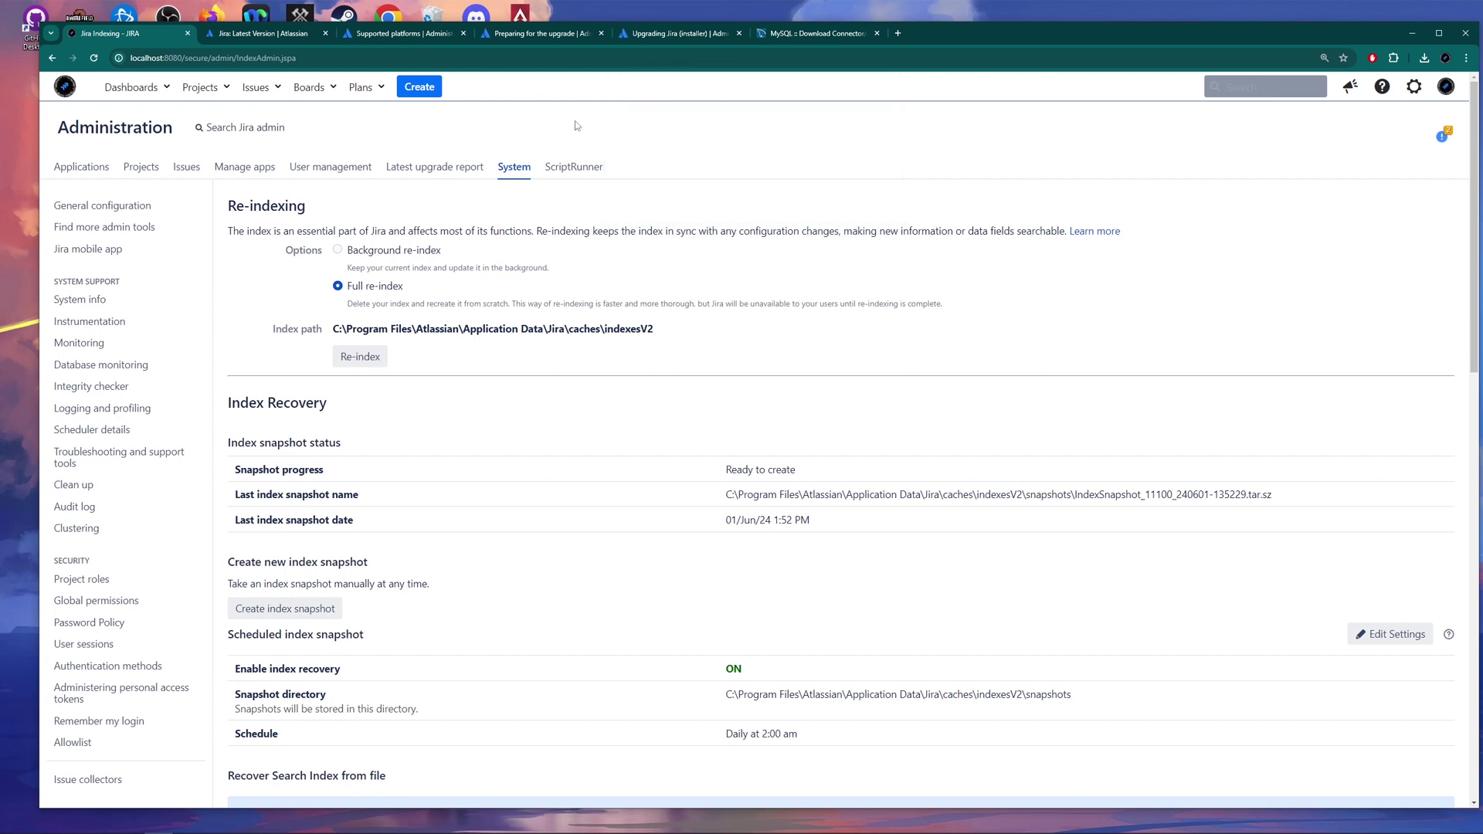
Run and confirm the full re-index, acknowledge its completion, and return to the dashboard.
{"action": "left_click", "coordinate": [353, 359]}
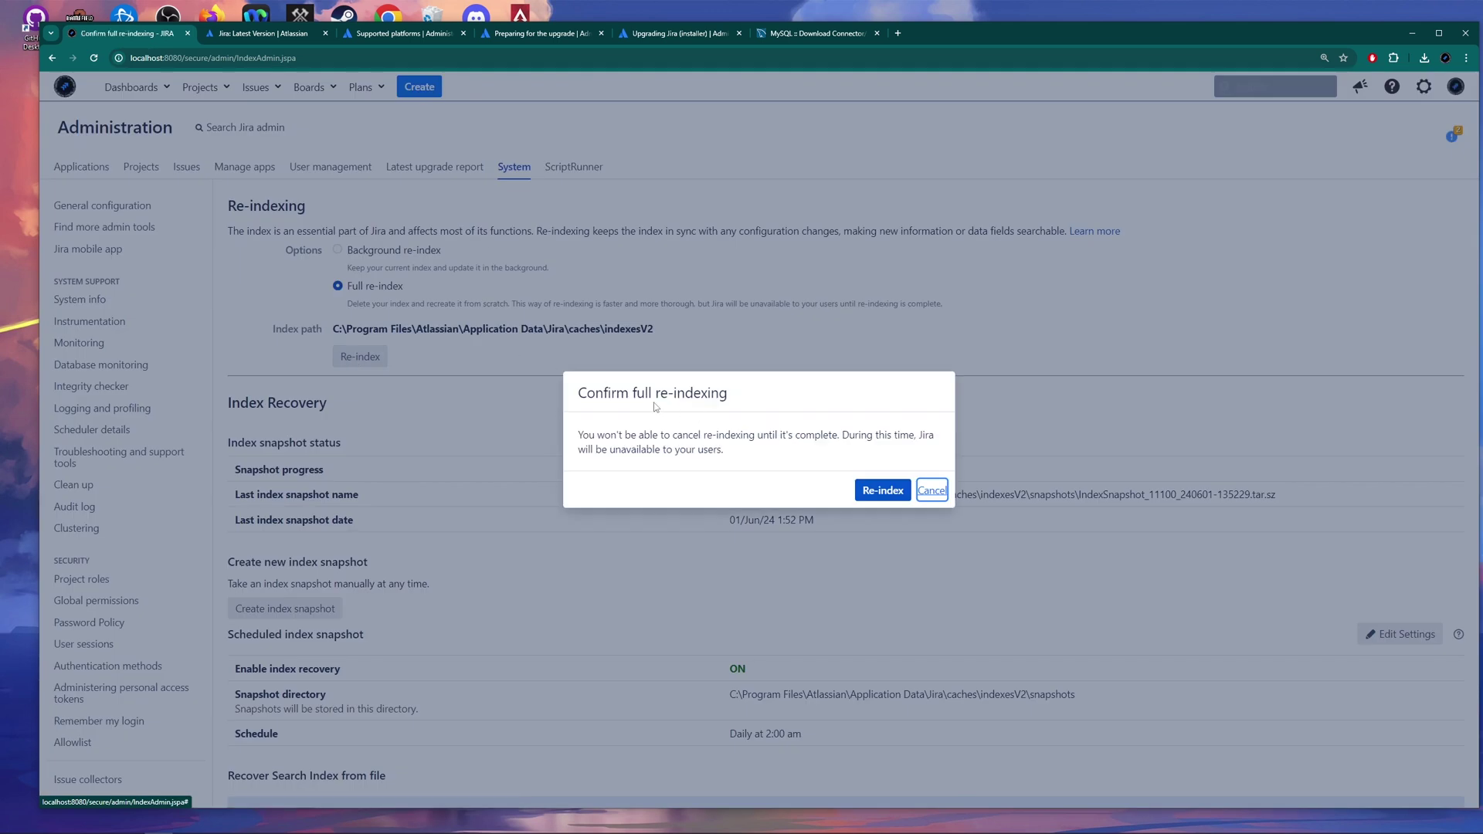
{"action": "left_click", "coordinate": [883, 491]}
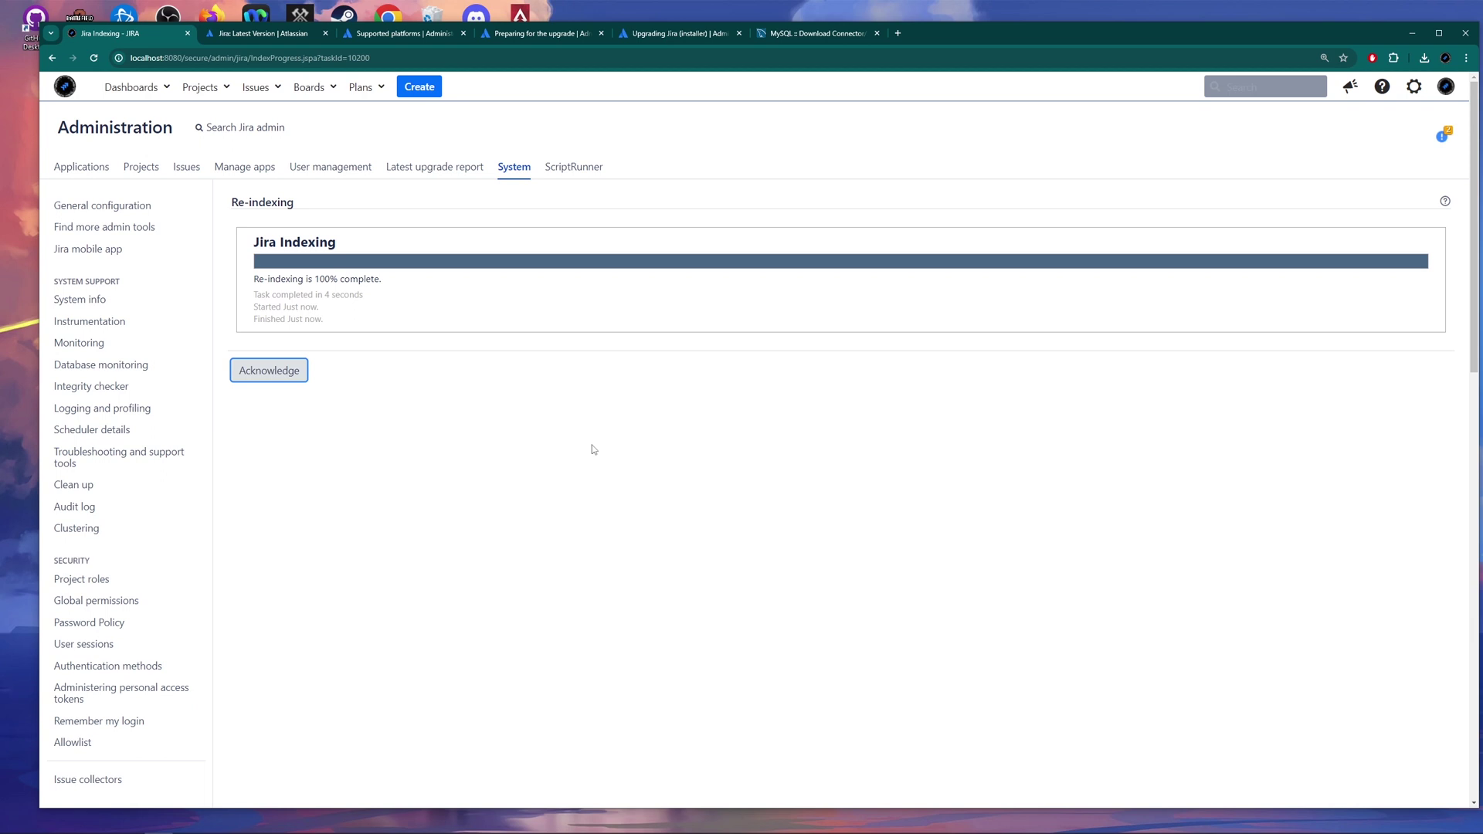
{"action": "left_click", "coordinate": [268, 372]}
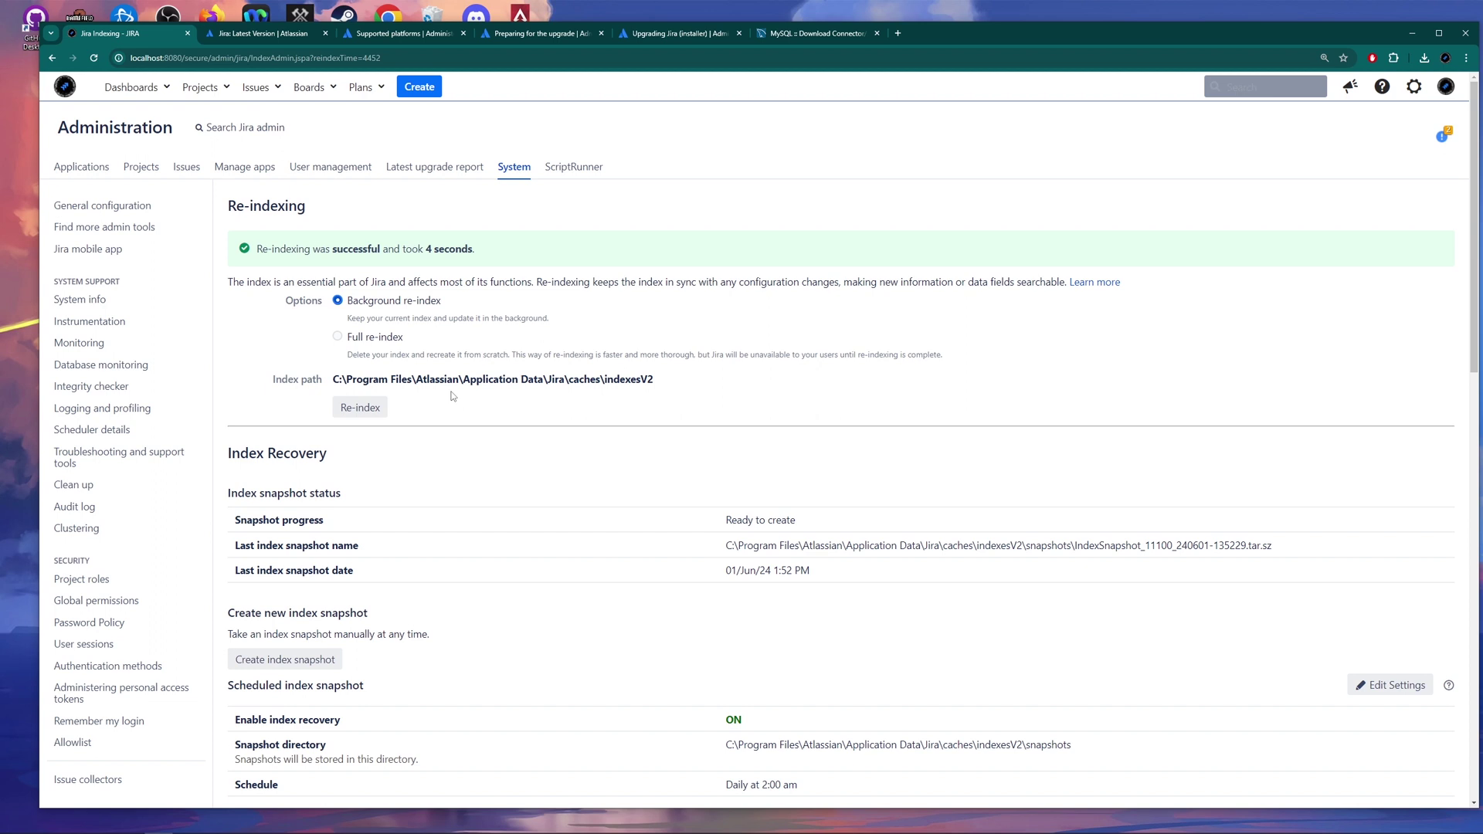
{"action": "left_click", "coordinate": [74, 91]}
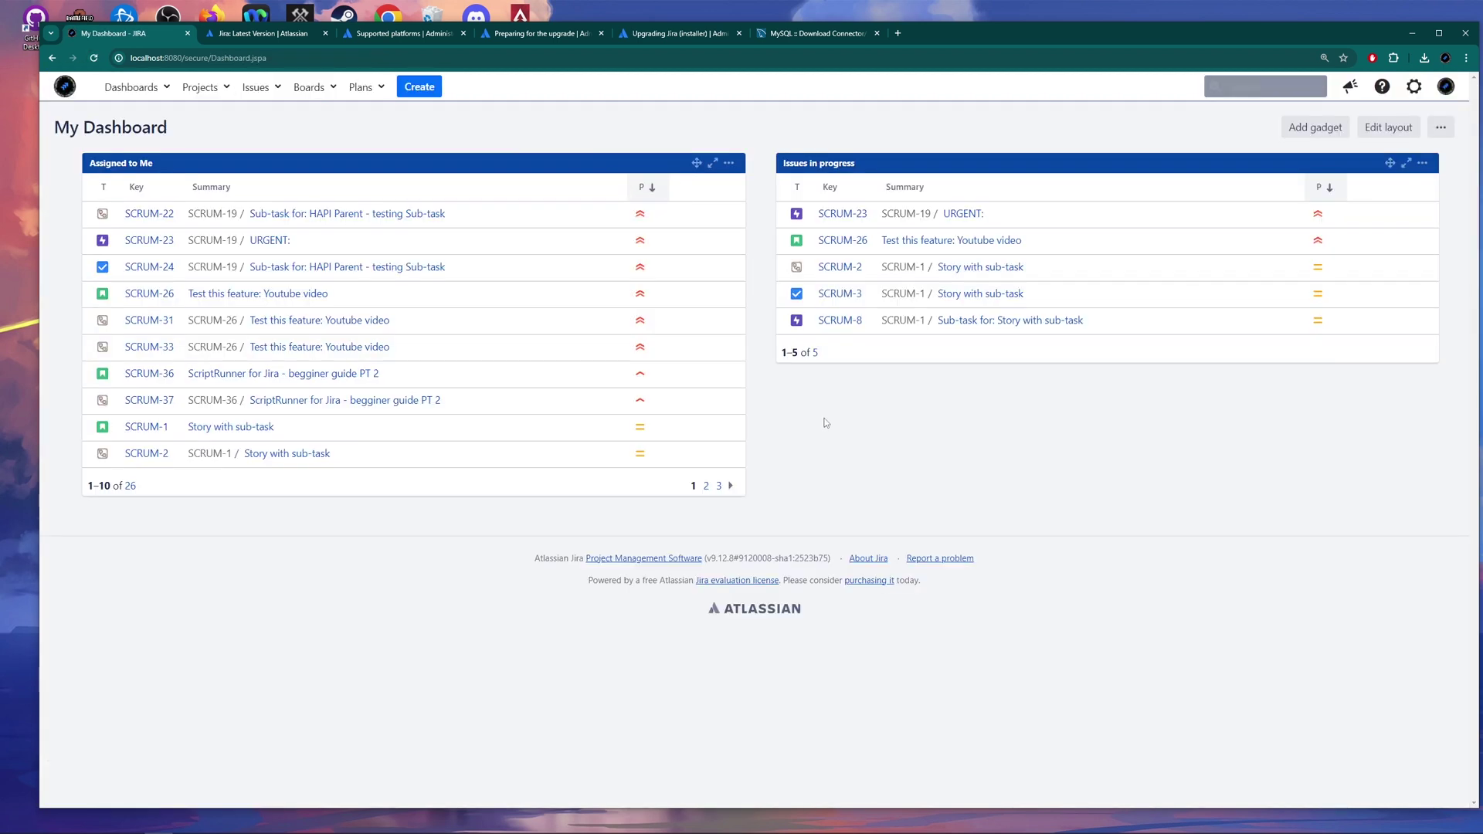